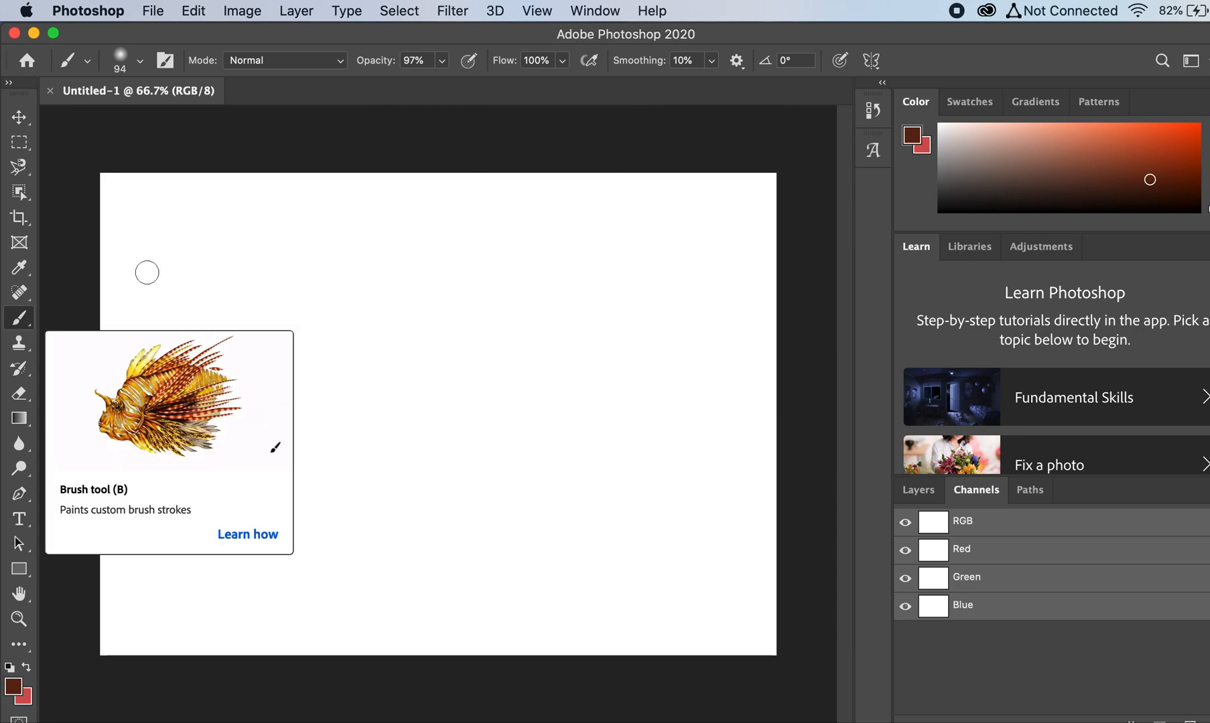
Step: Enlarge the soft round brush to 178 px and paint a single dark brown dab near the canvas's upper middle
{"action": "left_click", "coordinate": [141, 66]}
{"action": "left_click_drag", "start_coordinate": [175, 123], "coordinate": [228, 114]}
{"action": "left_click", "coordinate": [420, 298]}
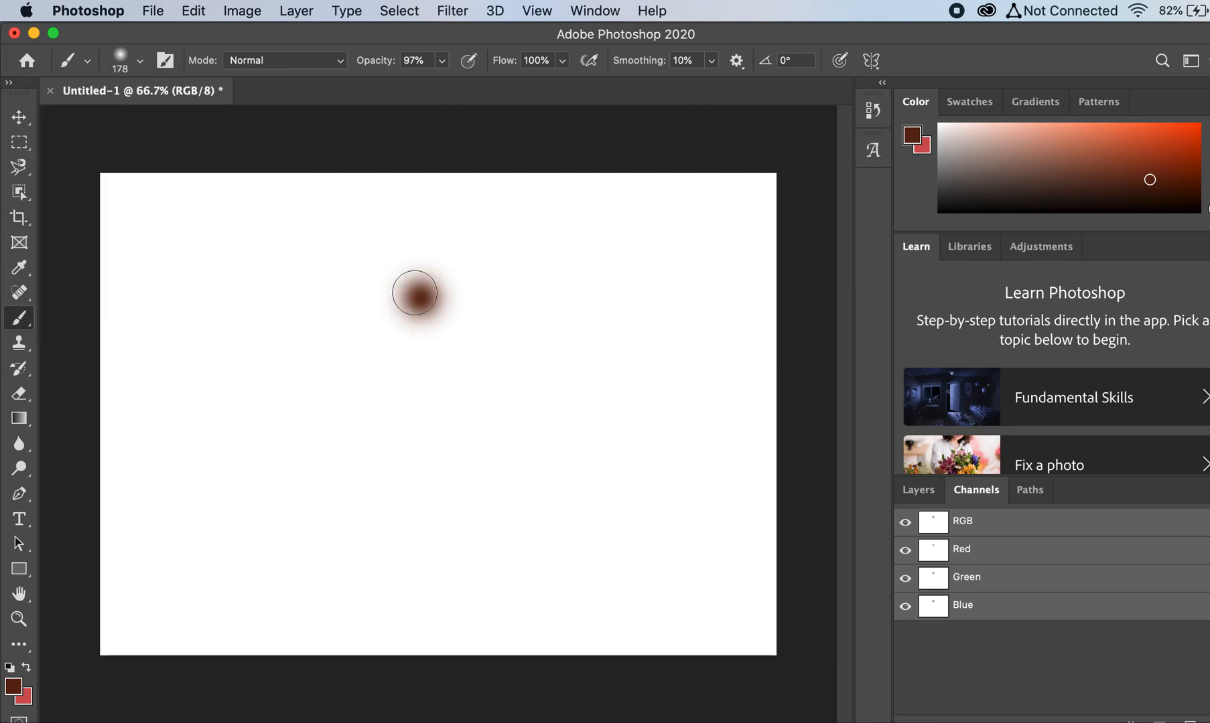
Step: Reduce the brush size to 1 px and draw a thin looping line above the soft brown dab
{"action": "left_click", "coordinate": [143, 62]}
{"action": "left_click_drag", "start_coordinate": [130, 115], "coordinate": [111, 115]}
{"action": "left_click", "coordinate": [386, 209]}
{"action": "mouse_move", "coordinate": [386, 208]}
{"action": "left_mouse_down"}
{"action": "mouse_move", "coordinate": [463, 221]}
{"action": "mouse_move", "coordinate": [371, 251]}
{"action": "mouse_move", "coordinate": [455, 277]}
{"action": "left_mouse_up"}
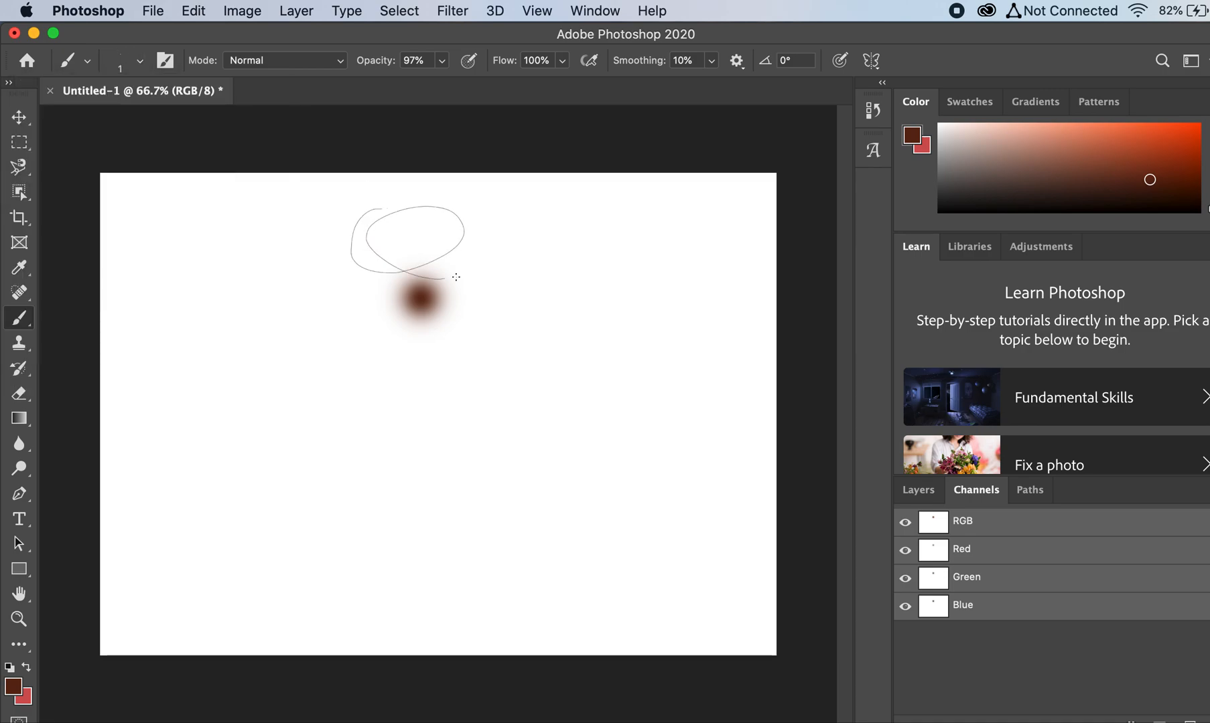
Step: Choose the KYLE Ultimate Charcoal Pencil 25px brush from the Dry Media Brushes and draw a hooked brown stroke below the dab
{"action": "left_click", "coordinate": [139, 61]}
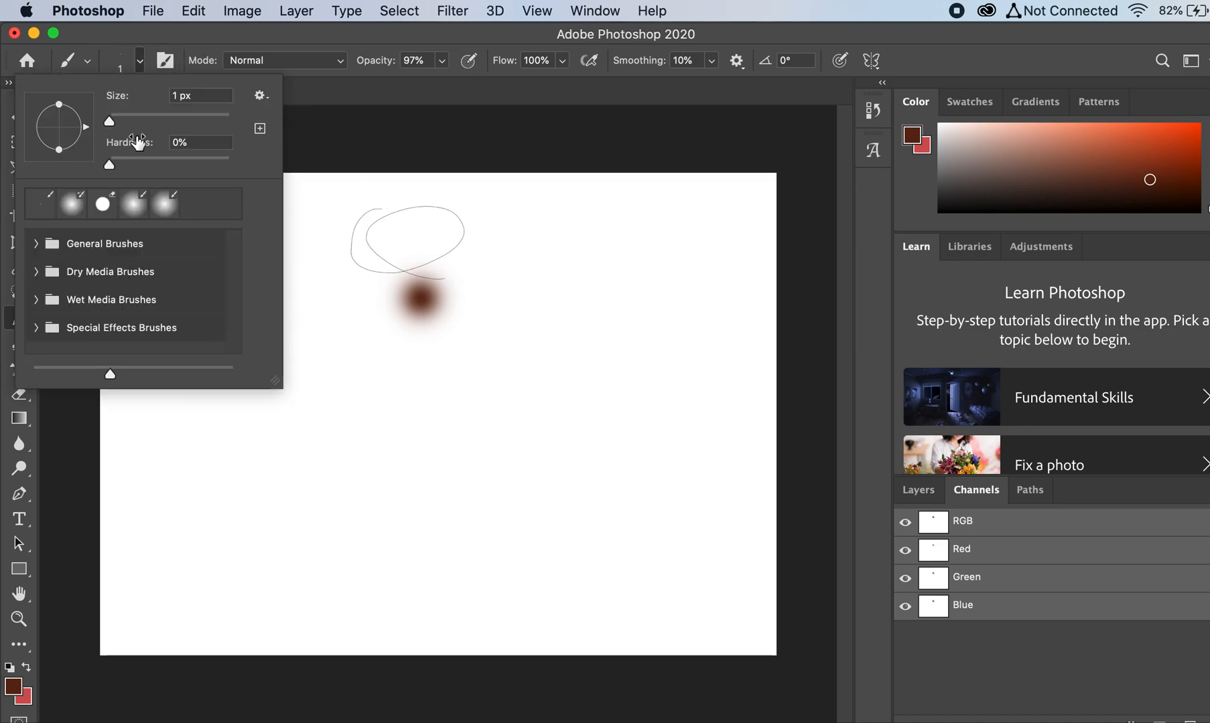
{"action": "left_click", "coordinate": [110, 274]}
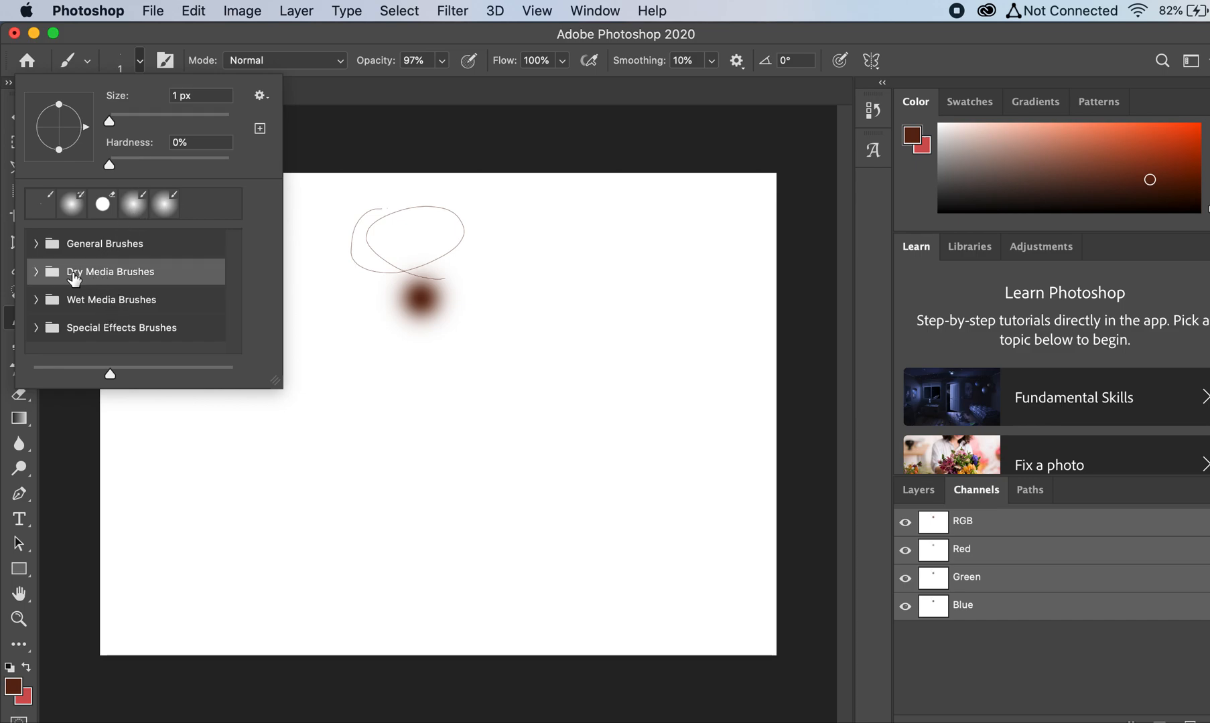
{"action": "left_click", "coordinate": [34, 272]}
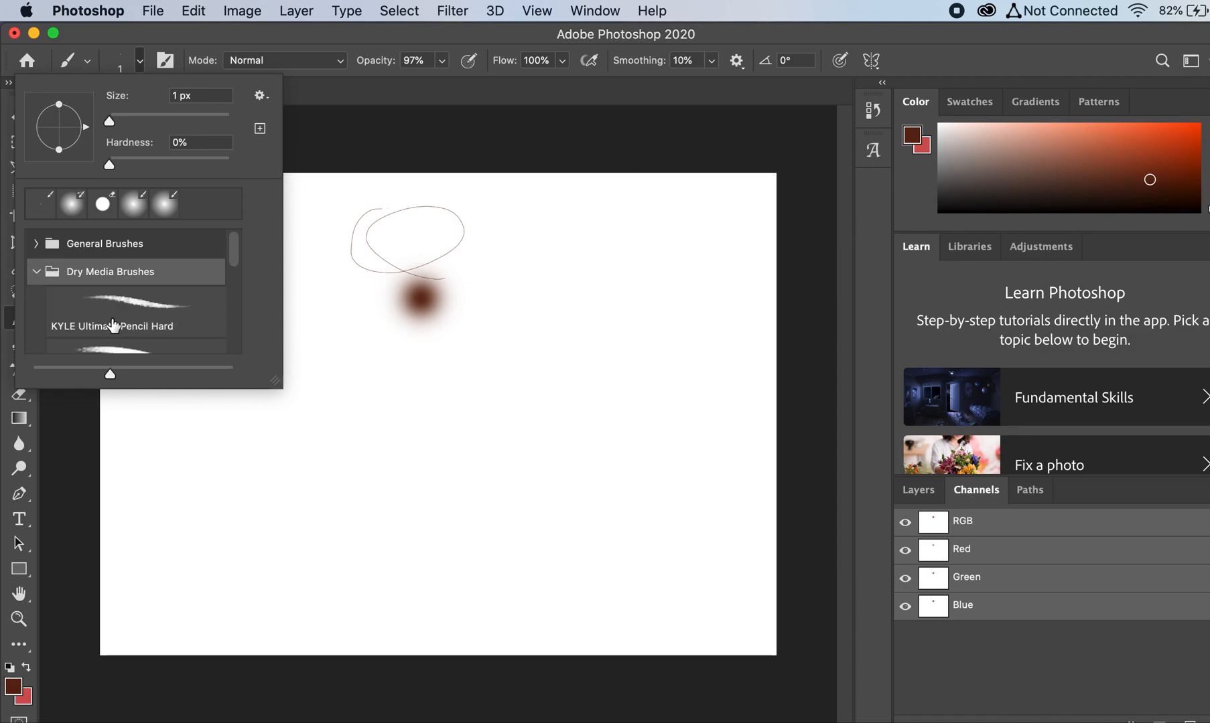
{"action": "scroll", "coordinate": [111, 326], "scroll_direction": "down", "scroll_amount": 3}
{"action": "scroll", "coordinate": [114, 326], "scroll_direction": "down", "scroll_amount": 1}
{"action": "left_click", "coordinate": [151, 311]}
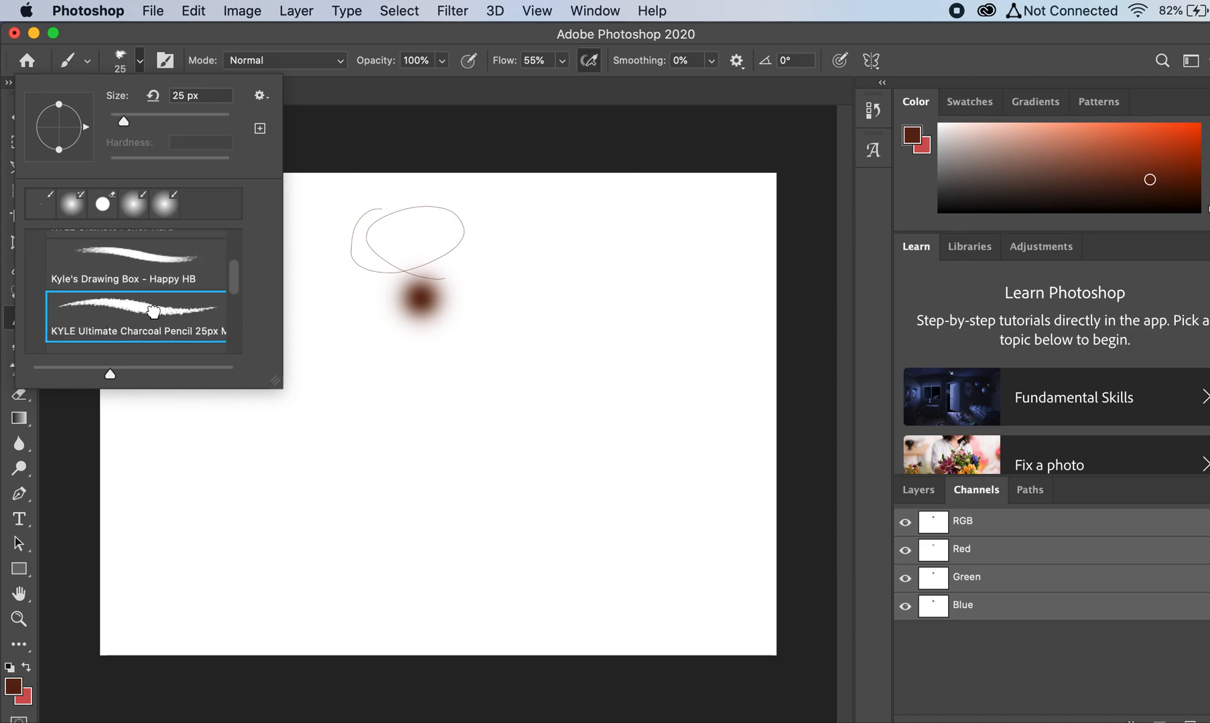
{"action": "left_click", "coordinate": [335, 437]}
{"action": "mouse_move", "coordinate": [327, 444]}
{"action": "left_mouse_down"}
{"action": "mouse_move", "coordinate": [413, 409]}
{"action": "mouse_move", "coordinate": [408, 386]}
{"action": "mouse_move", "coordinate": [315, 405]}
{"action": "left_mouse_up"}
Step: Increase the charcoal pencil's size to 89 px and paint several thick brown looping strokes on the right half of the canvas
{"action": "left_click", "coordinate": [140, 60]}
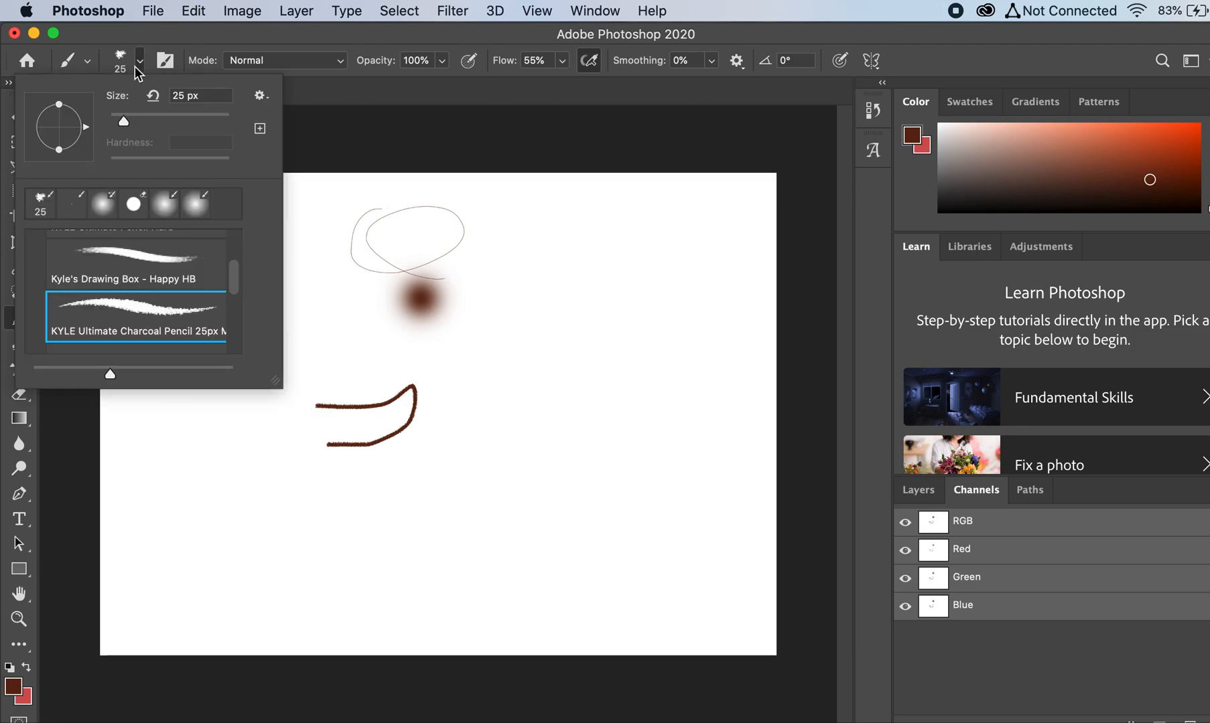
{"action": "left_click", "coordinate": [163, 116]}
{"action": "mouse_move", "coordinate": [487, 412]}
{"action": "left_mouse_down"}
{"action": "mouse_move", "coordinate": [538, 410]}
{"action": "mouse_move", "coordinate": [571, 356]}
{"action": "mouse_move", "coordinate": [509, 371]}
{"action": "mouse_move", "coordinate": [464, 411]}
{"action": "mouse_move", "coordinate": [478, 455]}
{"action": "mouse_move", "coordinate": [532, 474]}
{"action": "mouse_move", "coordinate": [606, 422]}
{"action": "left_mouse_up"}
{"action": "left_click_drag", "start_coordinate": [533, 405], "coordinate": [529, 375]}
{"action": "mouse_move", "coordinate": [521, 320]}
{"action": "left_mouse_down"}
{"action": "mouse_move", "coordinate": [593, 249]}
{"action": "mouse_move", "coordinate": [649, 330]}
{"action": "left_mouse_up"}
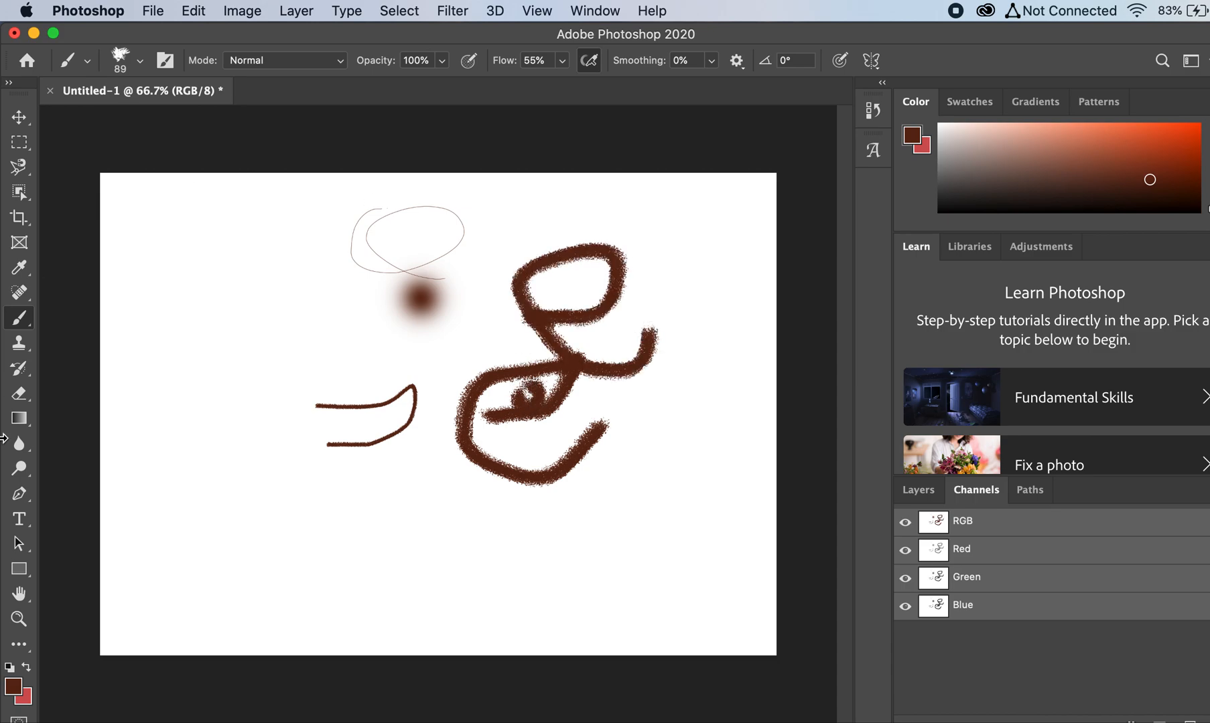
Step: Change the foreground color to orange and paint a short zigzag beside the thick brown strokes
{"action": "left_click_drag", "start_coordinate": [1169, 154], "coordinate": [1129, 140]}
{"action": "left_click_drag", "start_coordinate": [522, 264], "coordinate": [488, 362]}
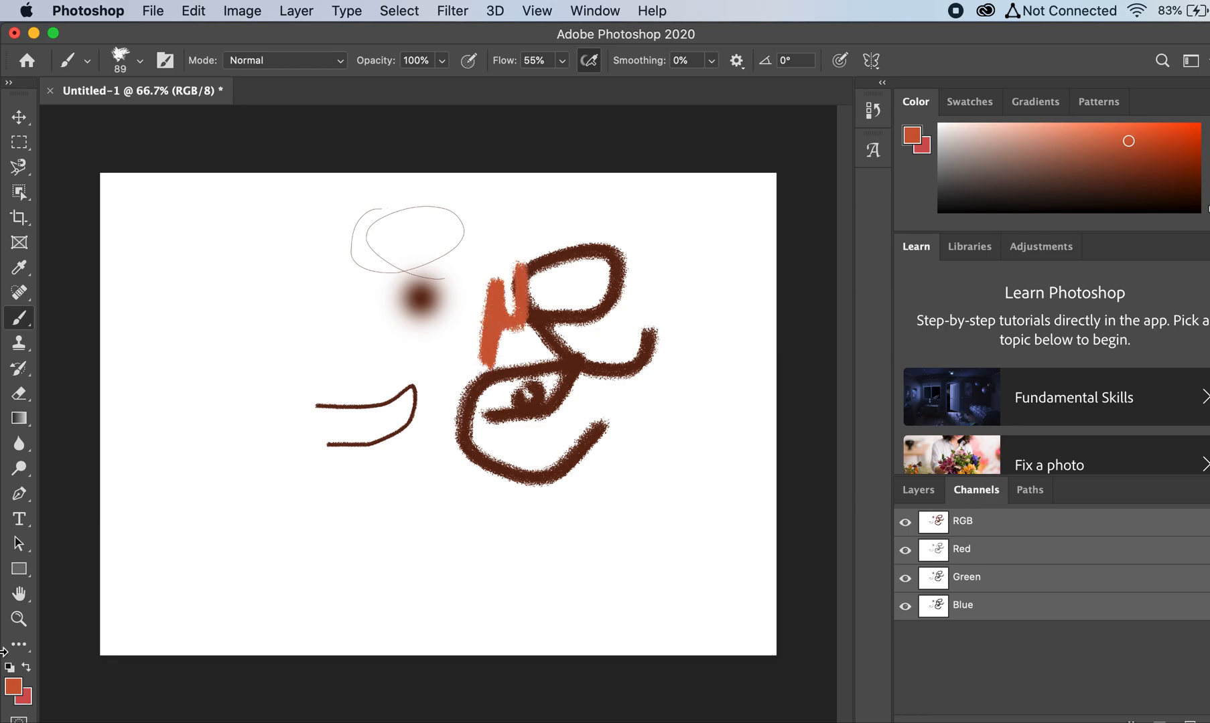
Step: Paint a green #40b08c oval on the left of the canvas and a dark gray loop over the brown strokes' right end
{"action": "left_click", "coordinate": [13, 694]}
{"action": "left_click", "coordinate": [634, 433]}
{"action": "mouse_move", "coordinate": [634, 432]}
{"action": "left_mouse_down"}
{"action": "mouse_move", "coordinate": [655, 458]}
{"action": "mouse_move", "coordinate": [669, 406]}
{"action": "mouse_move", "coordinate": [711, 413]}
{"action": "left_mouse_up"}
{"action": "mouse_move", "coordinate": [660, 365]}
{"action": "left_mouse_down"}
{"action": "mouse_move", "coordinate": [606, 332]}
{"action": "mouse_move", "coordinate": [605, 354]}
{"action": "left_mouse_up"}
{"action": "left_click", "coordinate": [915, 273]}
{"action": "mouse_move", "coordinate": [249, 404]}
{"action": "left_mouse_down"}
{"action": "mouse_move", "coordinate": [242, 333]}
{"action": "mouse_move", "coordinate": [259, 304]}
{"action": "mouse_move", "coordinate": [263, 336]}
{"action": "left_mouse_up"}
{"action": "left_click_drag", "start_coordinate": [1026, 180], "coordinate": [962, 185]}
{"action": "mouse_move", "coordinate": [635, 295]}
{"action": "left_mouse_down"}
{"action": "mouse_move", "coordinate": [661, 292]}
{"action": "mouse_move", "coordinate": [653, 276]}
{"action": "mouse_move", "coordinate": [646, 309]}
{"action": "left_mouse_up"}
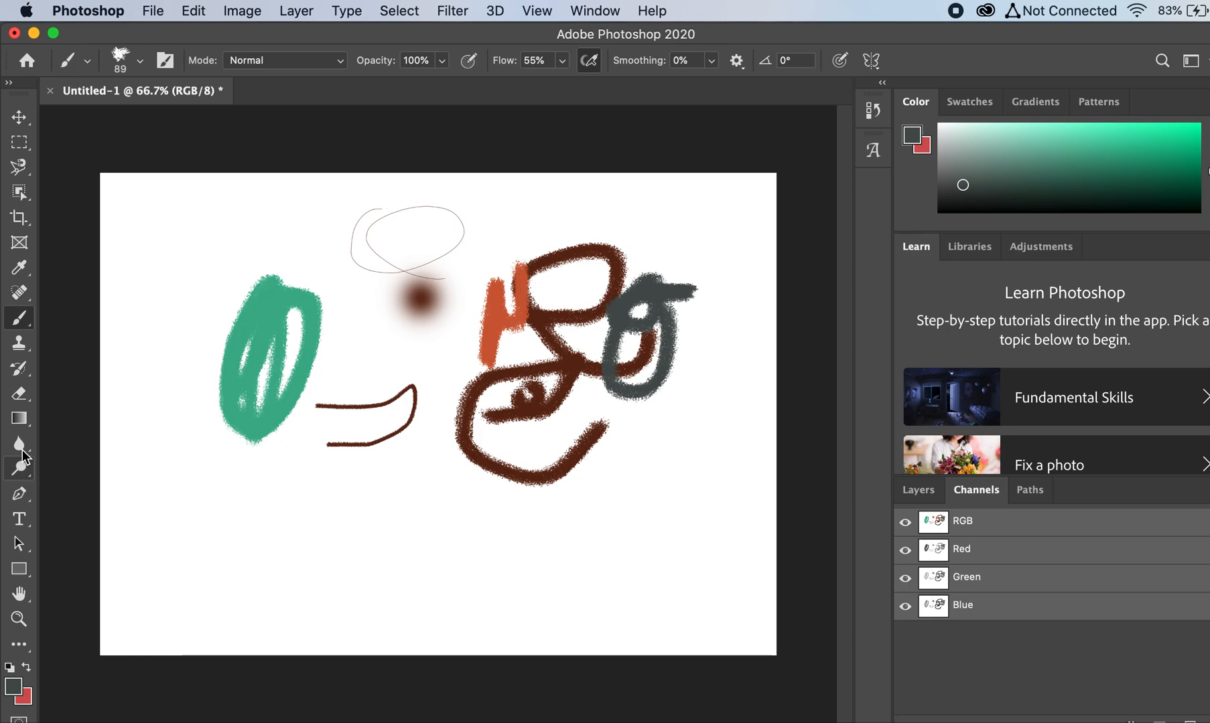
Step: Sample the green from the oval with the Eyedropper and paint more green strokes across the canvas with the Brush tool
{"action": "left_click", "coordinate": [26, 274]}
{"action": "left_click", "coordinate": [265, 324]}
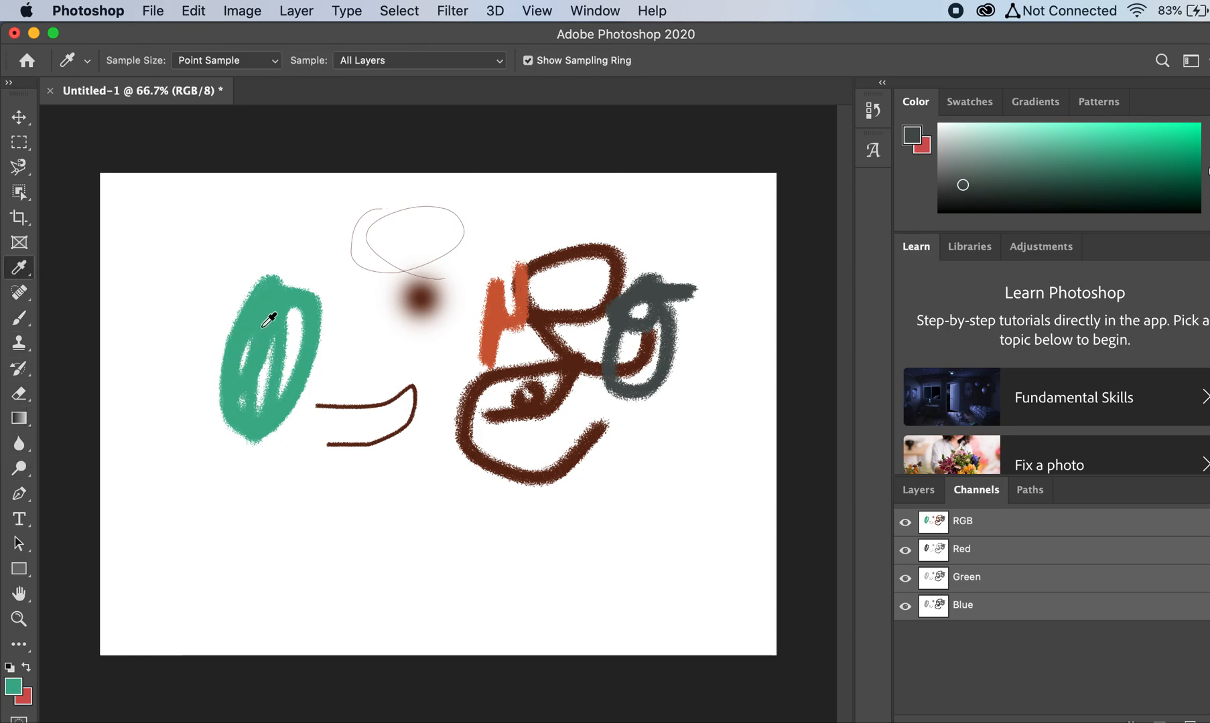
{"action": "left_click", "coordinate": [20, 318]}
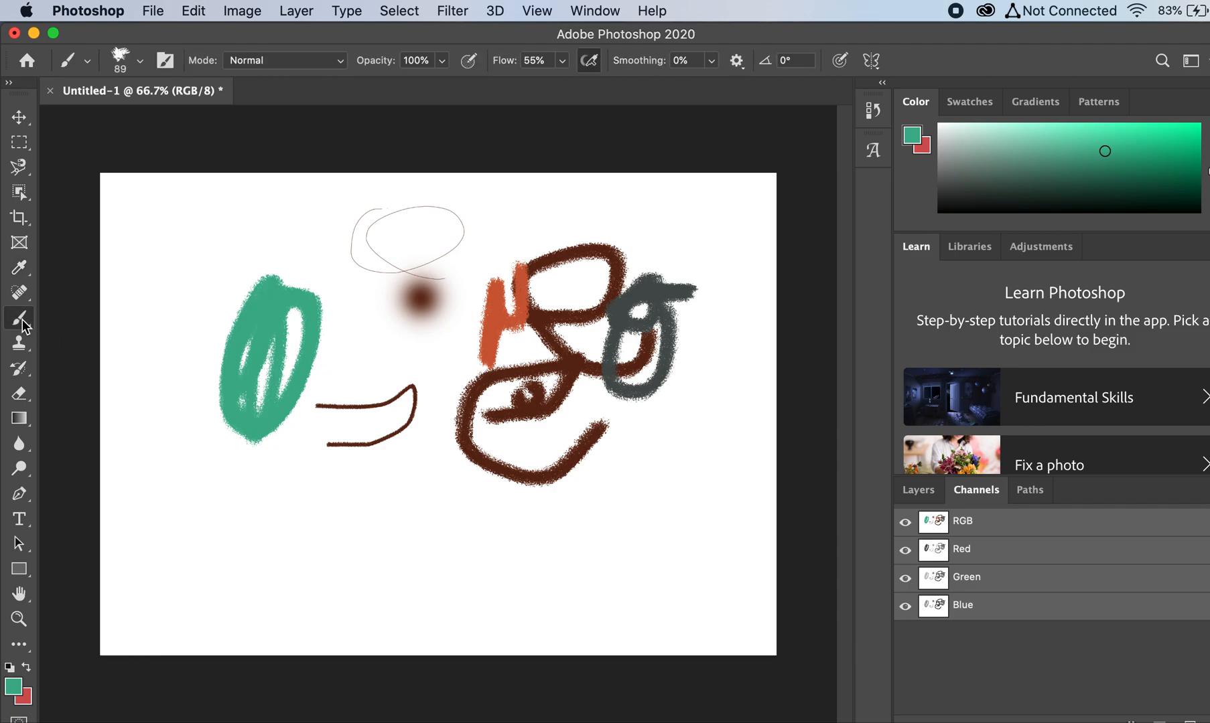
{"action": "mouse_move", "coordinate": [173, 291]}
{"action": "left_mouse_down"}
{"action": "mouse_move", "coordinate": [220, 236]}
{"action": "mouse_move", "coordinate": [171, 330]}
{"action": "mouse_move", "coordinate": [307, 329]}
{"action": "mouse_move", "coordinate": [425, 473]}
{"action": "mouse_move", "coordinate": [430, 355]}
{"action": "mouse_move", "coordinate": [414, 395]}
{"action": "mouse_move", "coordinate": [406, 375]}
{"action": "mouse_move", "coordinate": [403, 407]}
{"action": "left_mouse_up"}
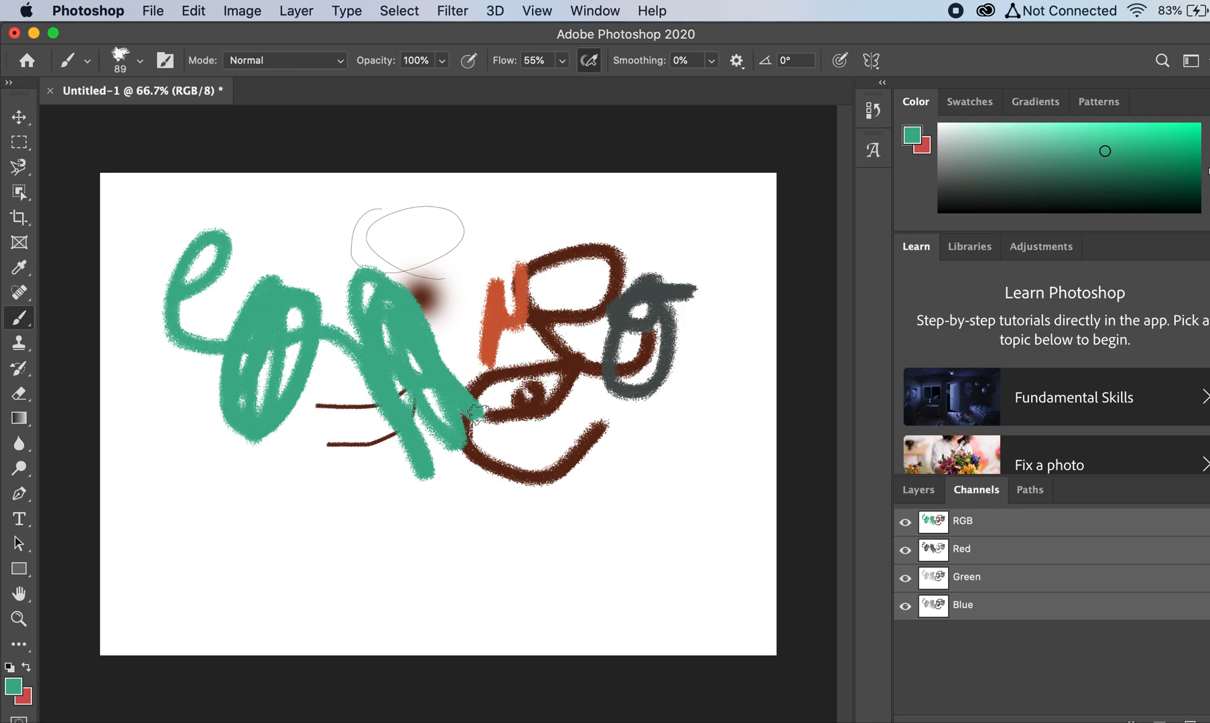
Step: Undo all the brush strokes back to a blank canvas
{"action": "key", "text": "super+z"}
{"action": "key", "text": "super+z"}
{"action": "key", "text": "super+z"}
{"action": "key", "text": "super+z"}
{"action": "key", "text": "super+z"}
{"action": "key", "text": "super+z"}
{"action": "key", "text": "super+z"}
{"action": "key", "text": "super+z"}
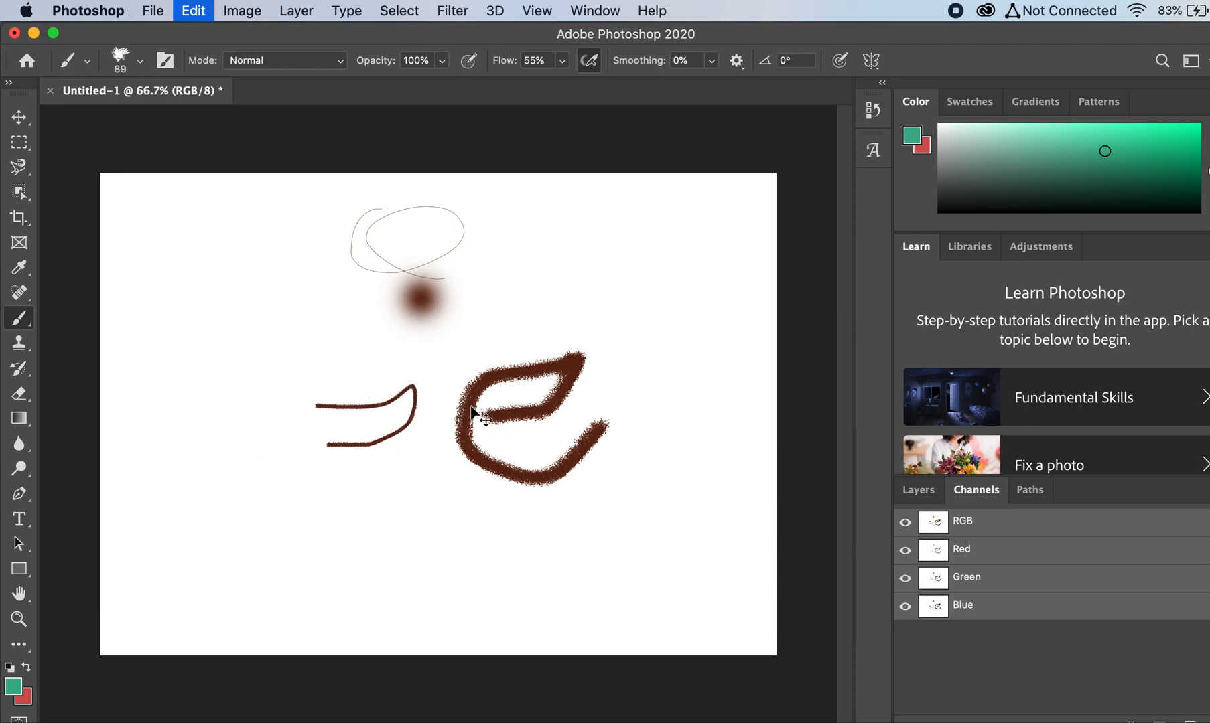
{"action": "key", "text": "super+z"}
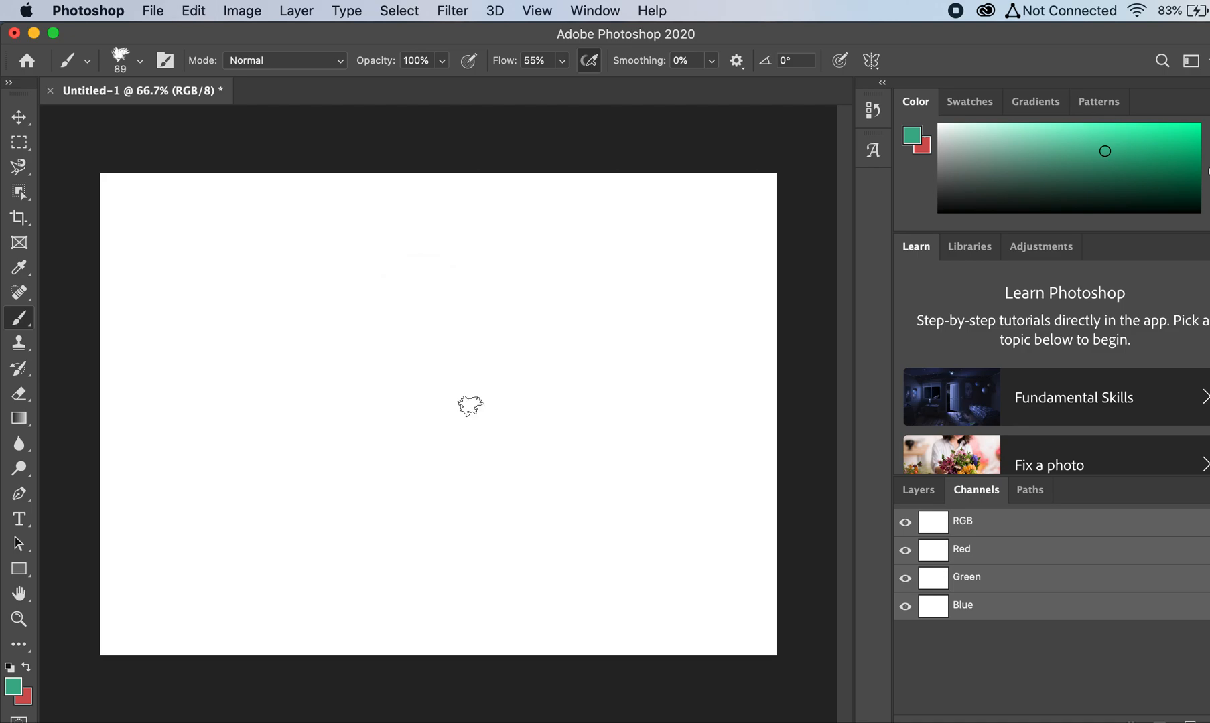
Step: Choose the Kyle's Paintbox - Wet Blender 50 brush from the Wet Media Brushes
{"action": "left_click", "coordinate": [138, 61]}
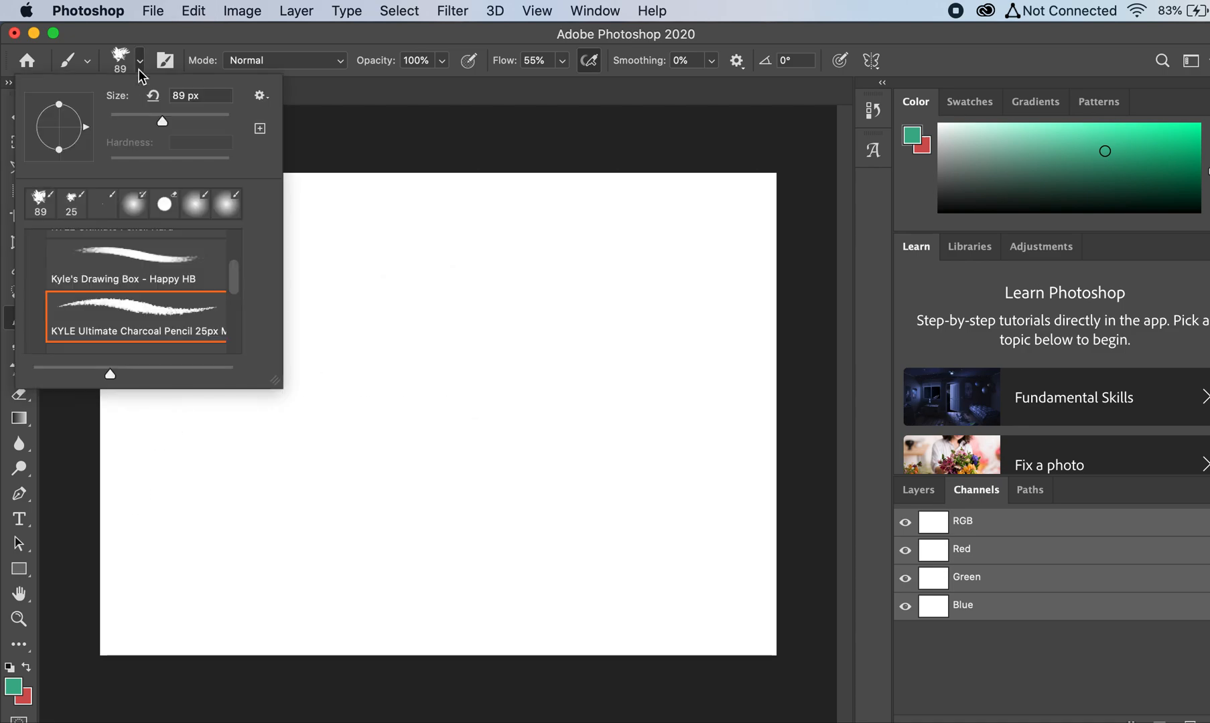
{"action": "scroll", "coordinate": [154, 312], "scroll_direction": "down", "scroll_amount": 4}
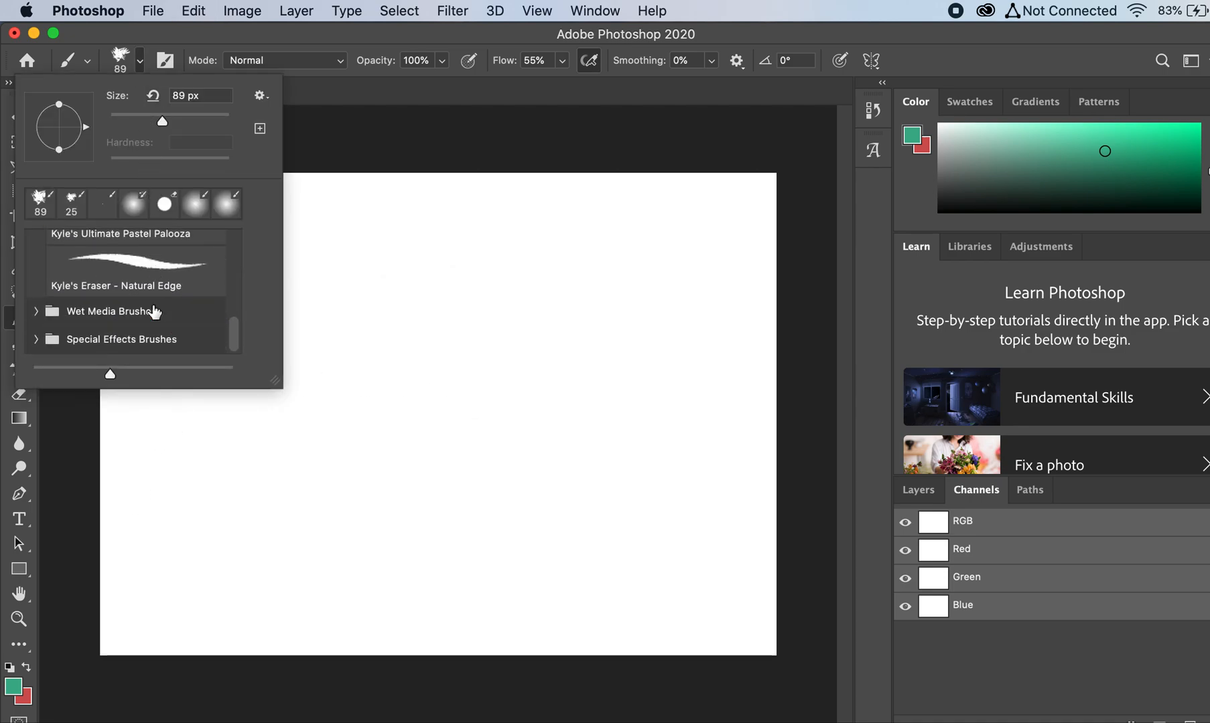
{"action": "left_click", "coordinate": [126, 312]}
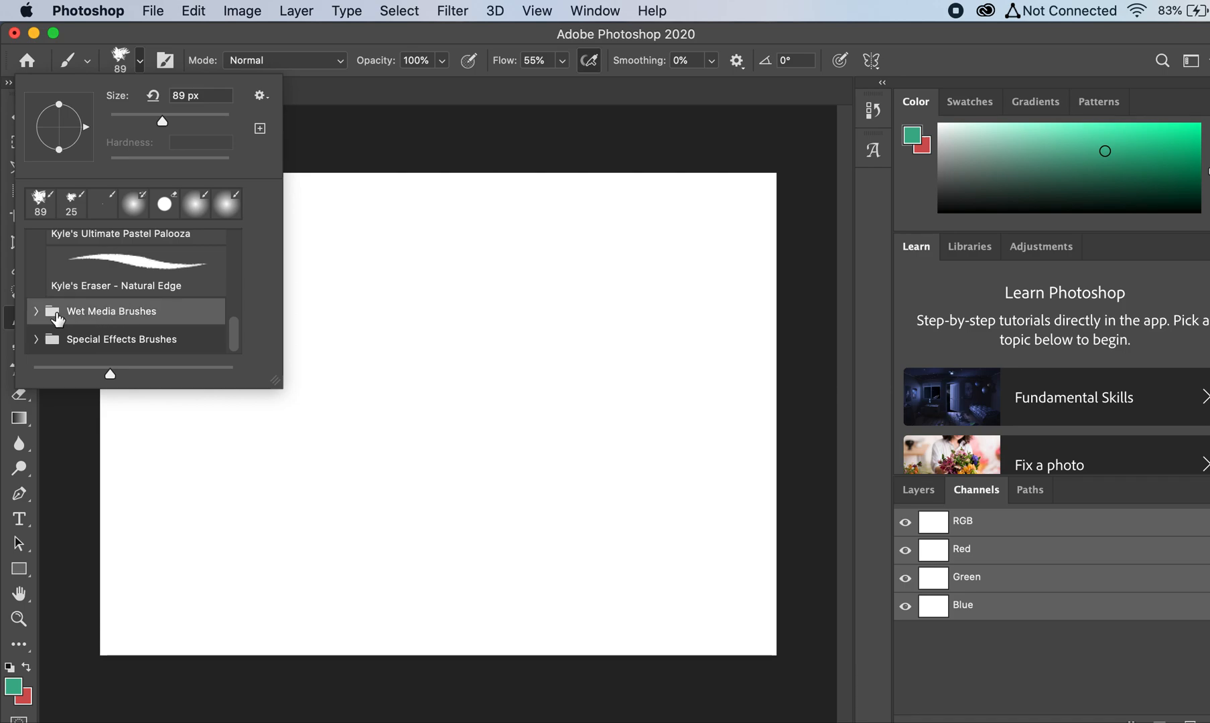
{"action": "left_click", "coordinate": [36, 312]}
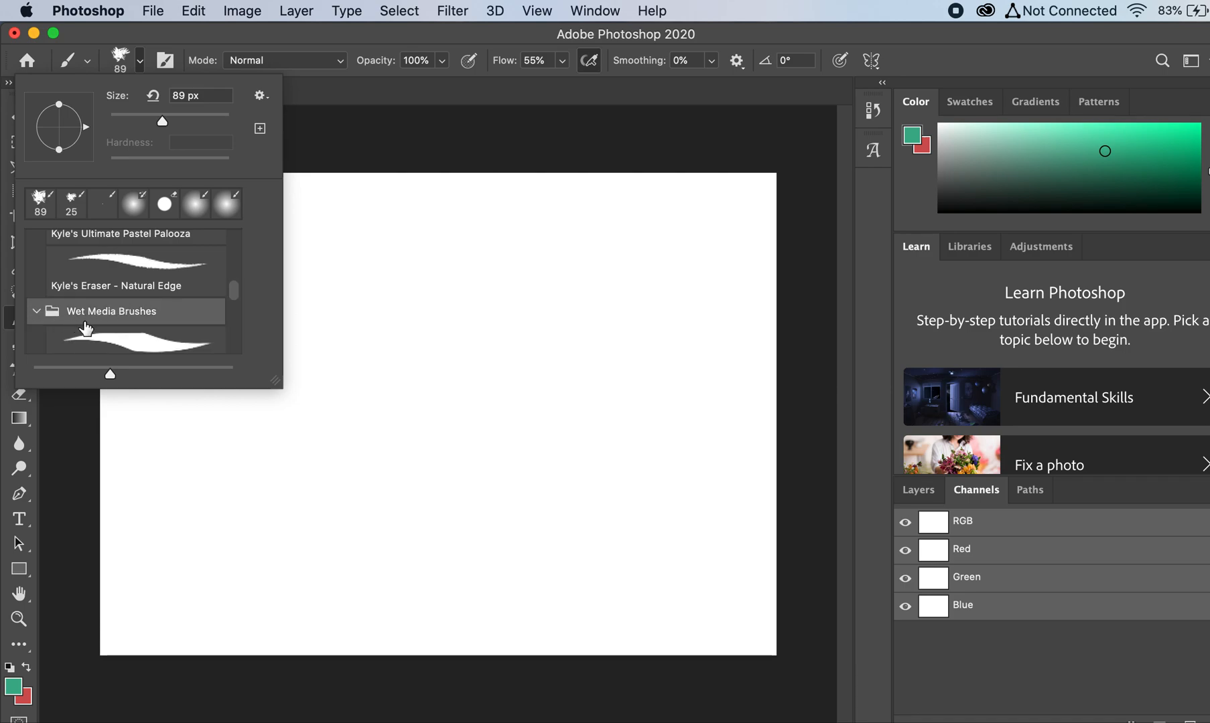
{"action": "scroll", "coordinate": [87, 328], "scroll_direction": "down", "scroll_amount": 2}
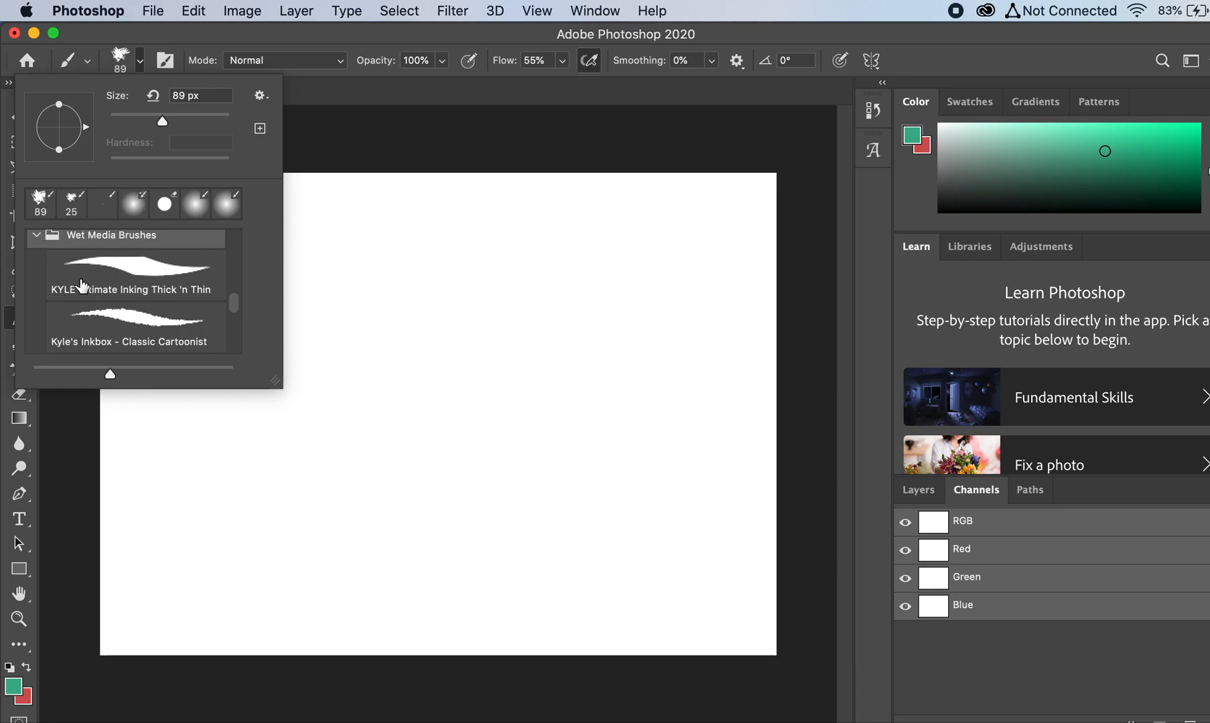
{"action": "scroll", "coordinate": [82, 287], "scroll_direction": "down", "scroll_amount": 3}
{"action": "scroll", "coordinate": [81, 287], "scroll_direction": "up", "scroll_amount": 1}
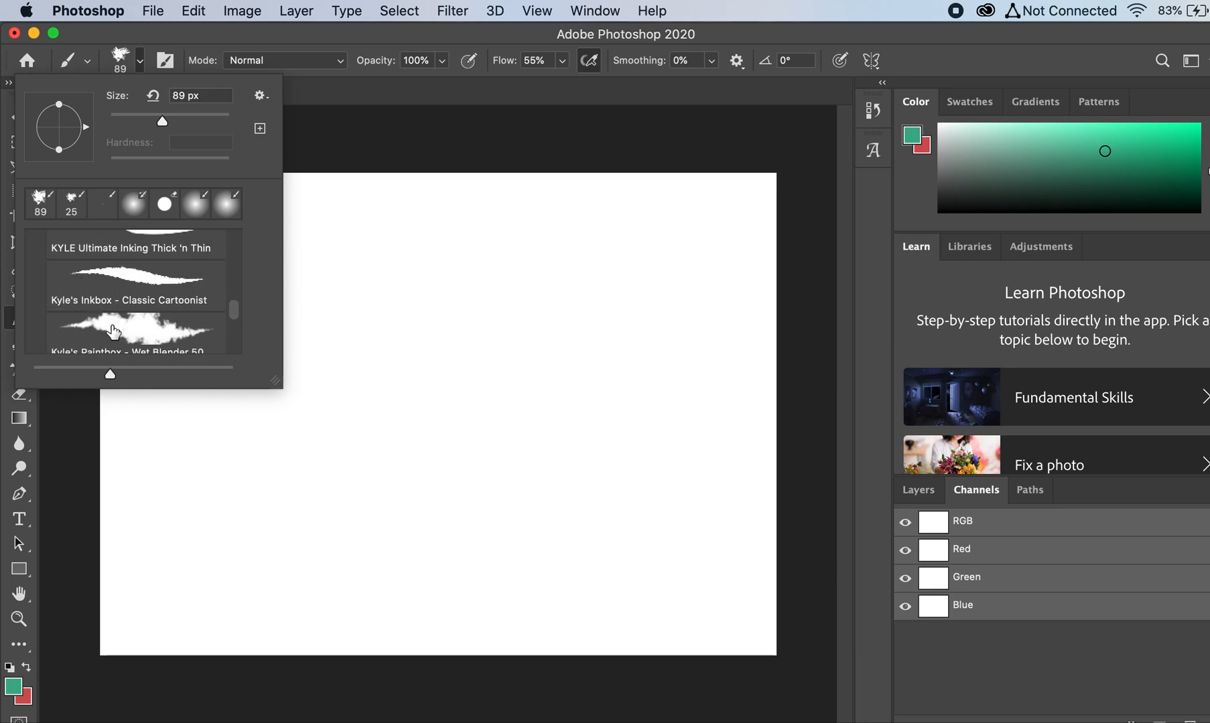
{"action": "left_click", "coordinate": [117, 330]}
{"action": "left_click", "coordinate": [334, 92]}
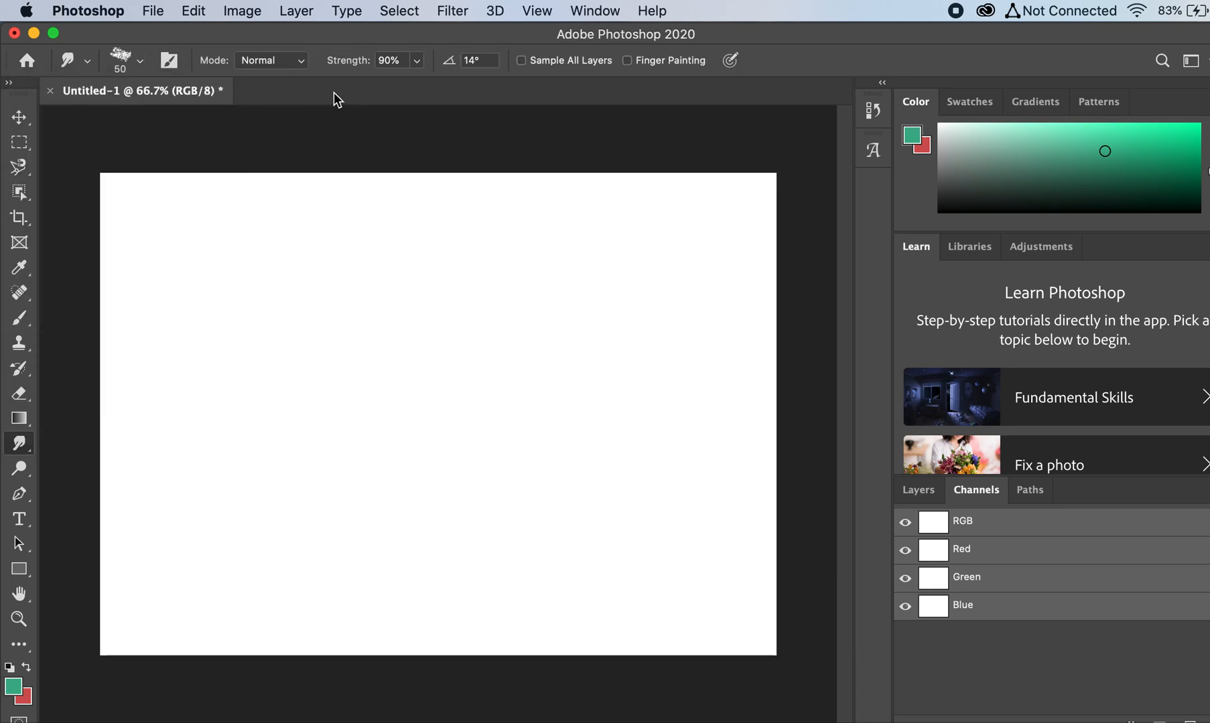
Step: Set the foreground color to dark gray-green #3b4844
{"action": "left_click", "coordinate": [14, 689]}
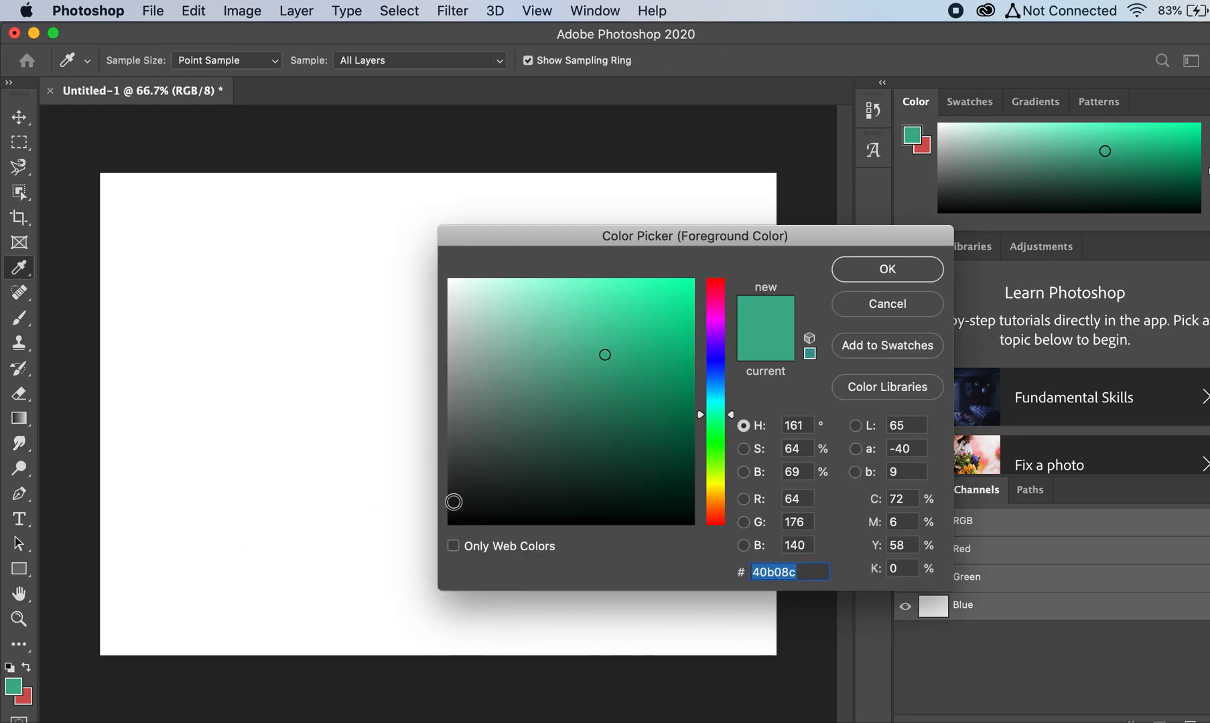
{"action": "left_click", "coordinate": [508, 468]}
{"action": "left_click", "coordinate": [492, 455]}
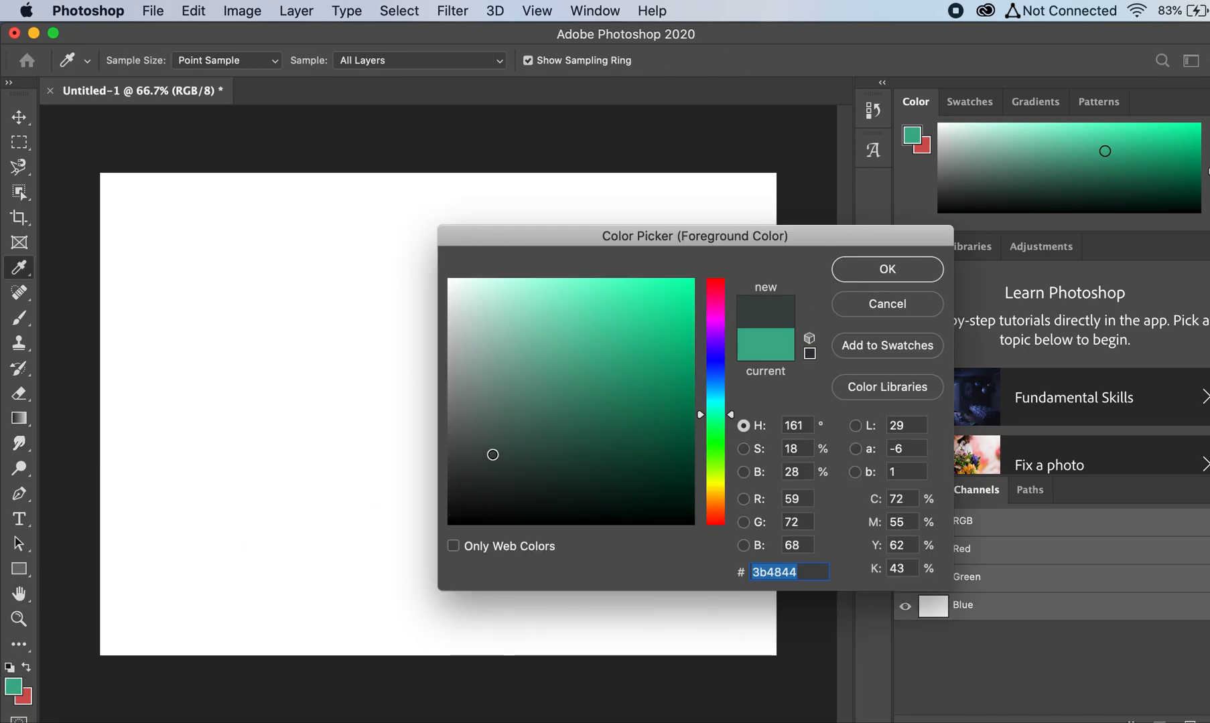
{"action": "left_click", "coordinate": [878, 271]}
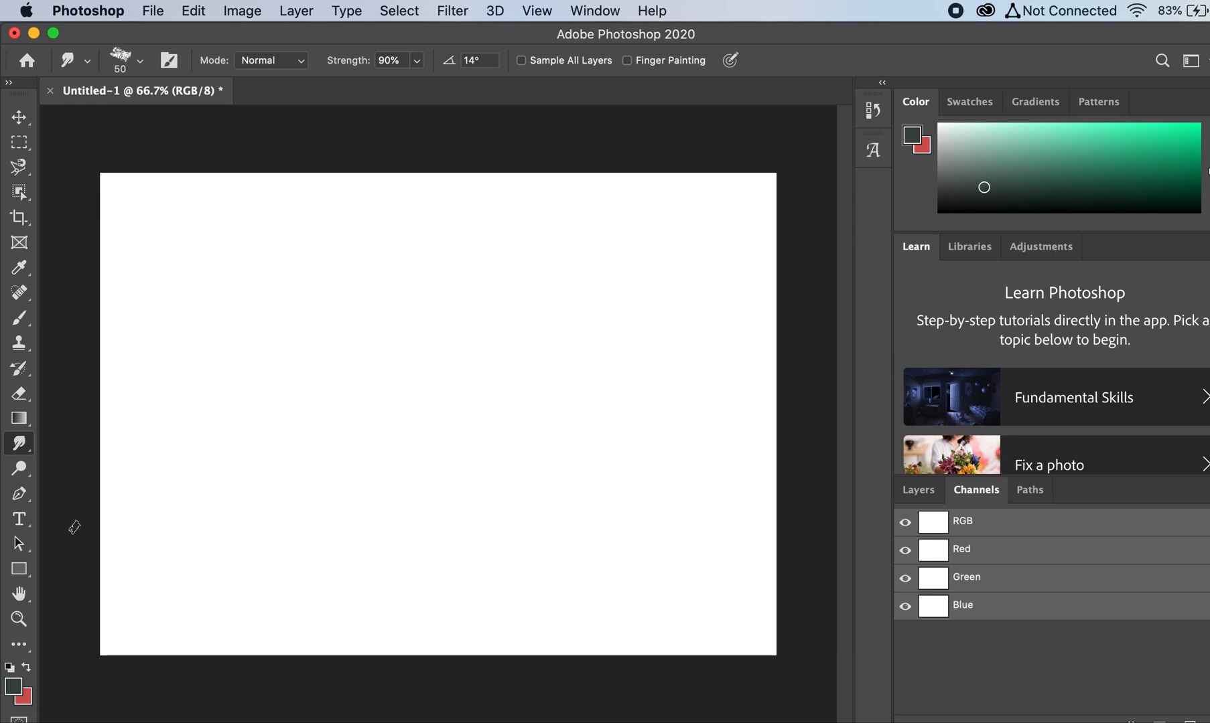
Step: Change the foreground color to a more saturated dark green and switch back to the Brush tool
{"action": "left_click", "coordinate": [14, 689]}
{"action": "left_click", "coordinate": [505, 463]}
{"action": "left_click", "coordinate": [504, 411]}
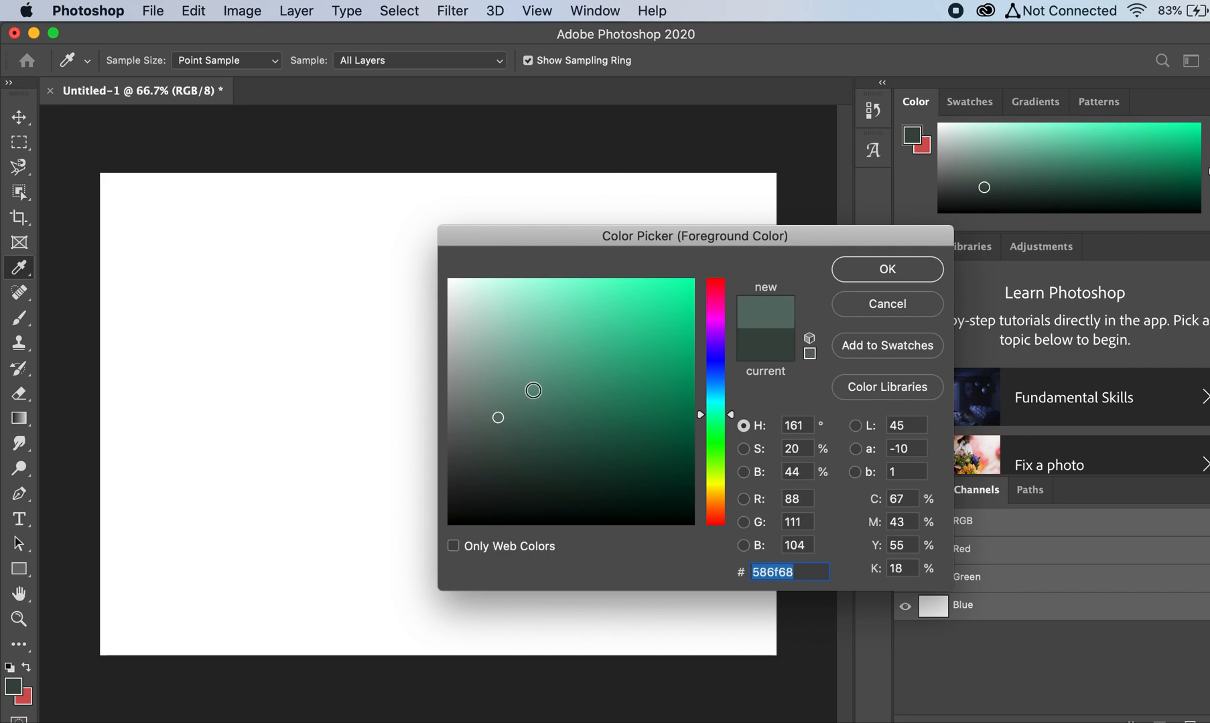
{"action": "left_click", "coordinate": [913, 267]}
{"action": "left_click", "coordinate": [1046, 185]}
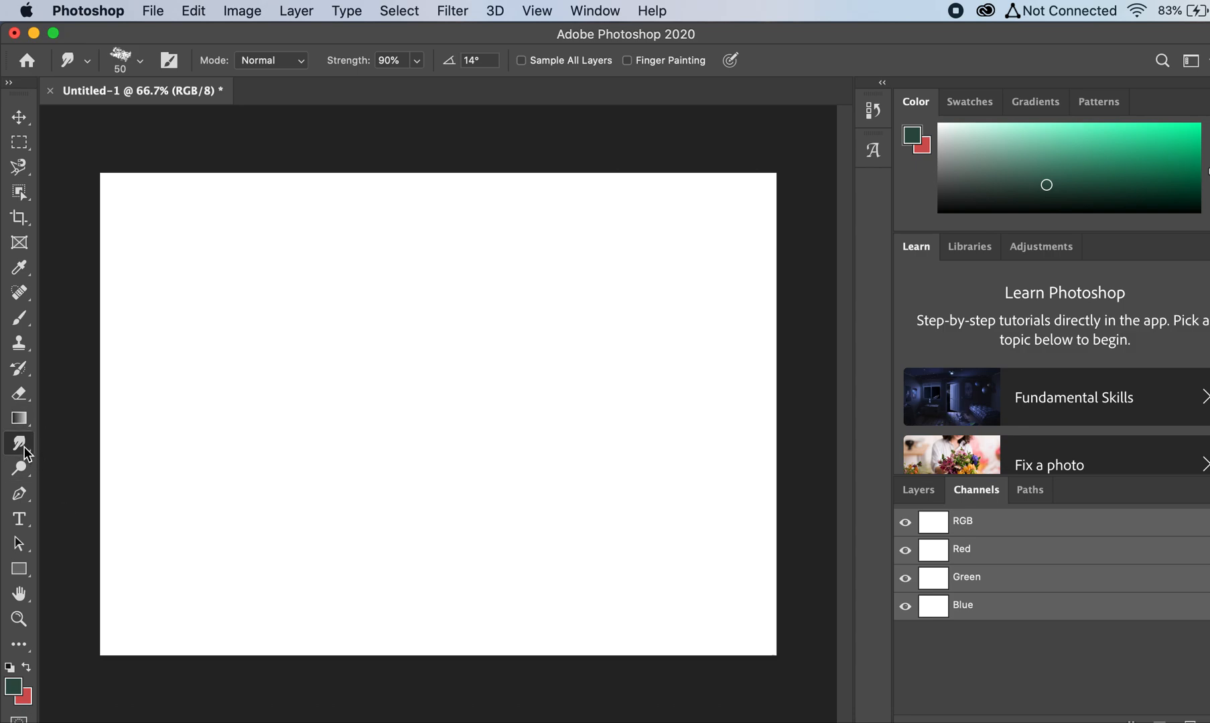
{"action": "left_click", "coordinate": [18, 319]}
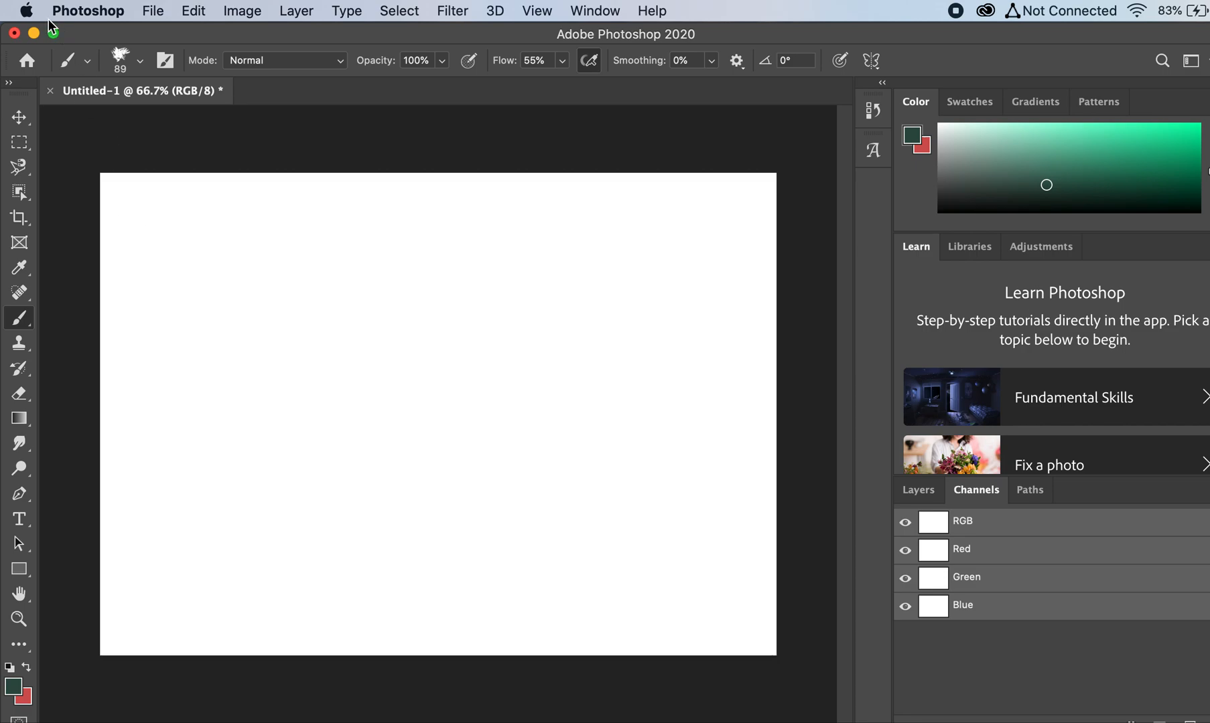
Step: Save the document on the computer as a JPEG named "photoshop drawing" in the Desktop's Photoshop folder, with quality 8 (High)
{"action": "left_click", "coordinate": [26, 12]}
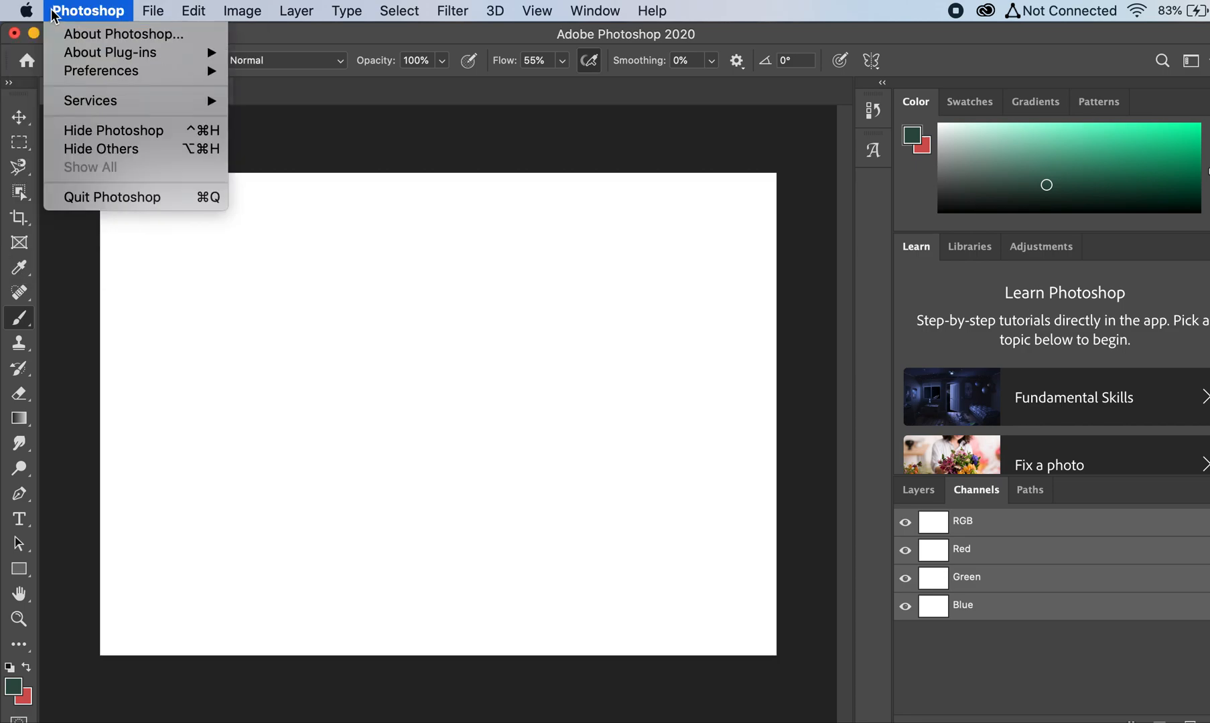
{"action": "mouse_move", "coordinate": [153, 12]}
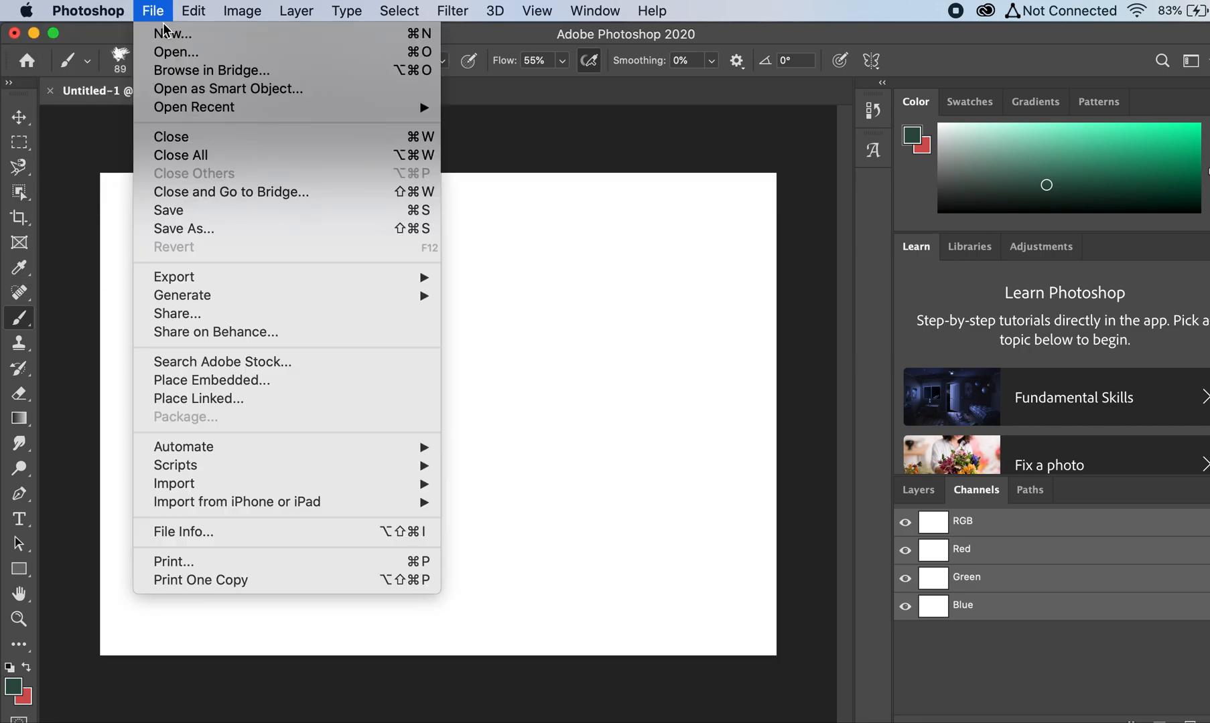
{"action": "left_click", "coordinate": [206, 223]}
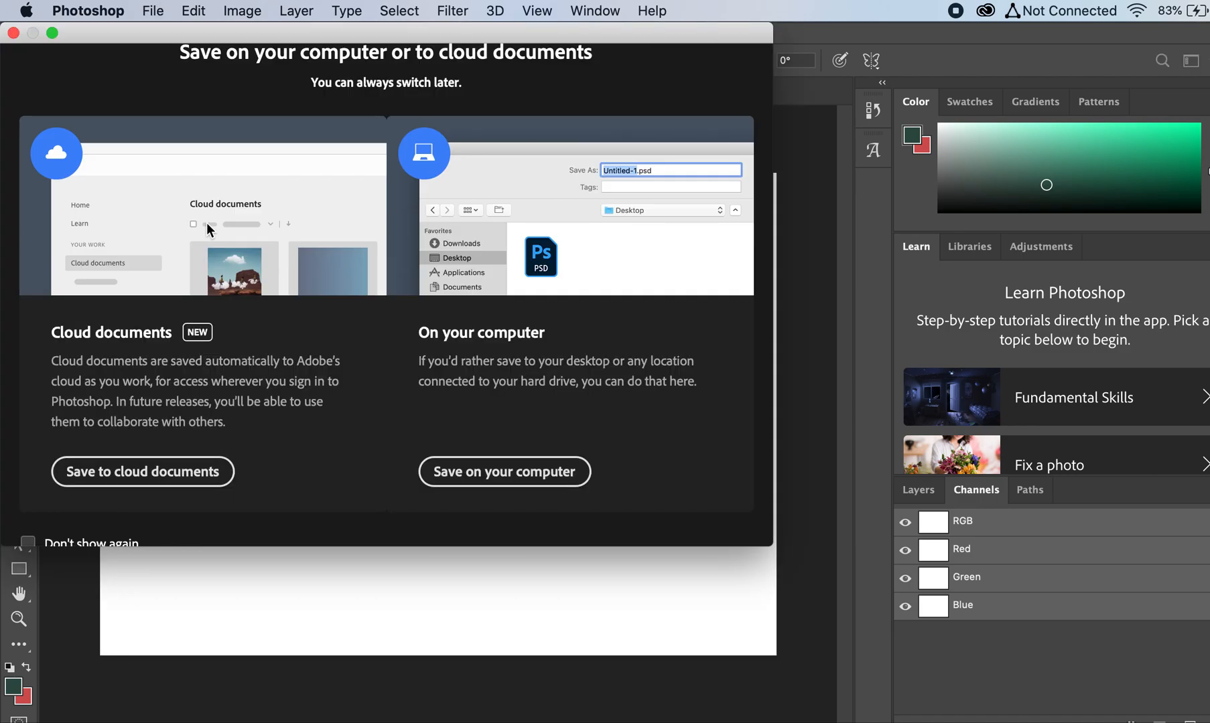
{"action": "left_click", "coordinate": [457, 471]}
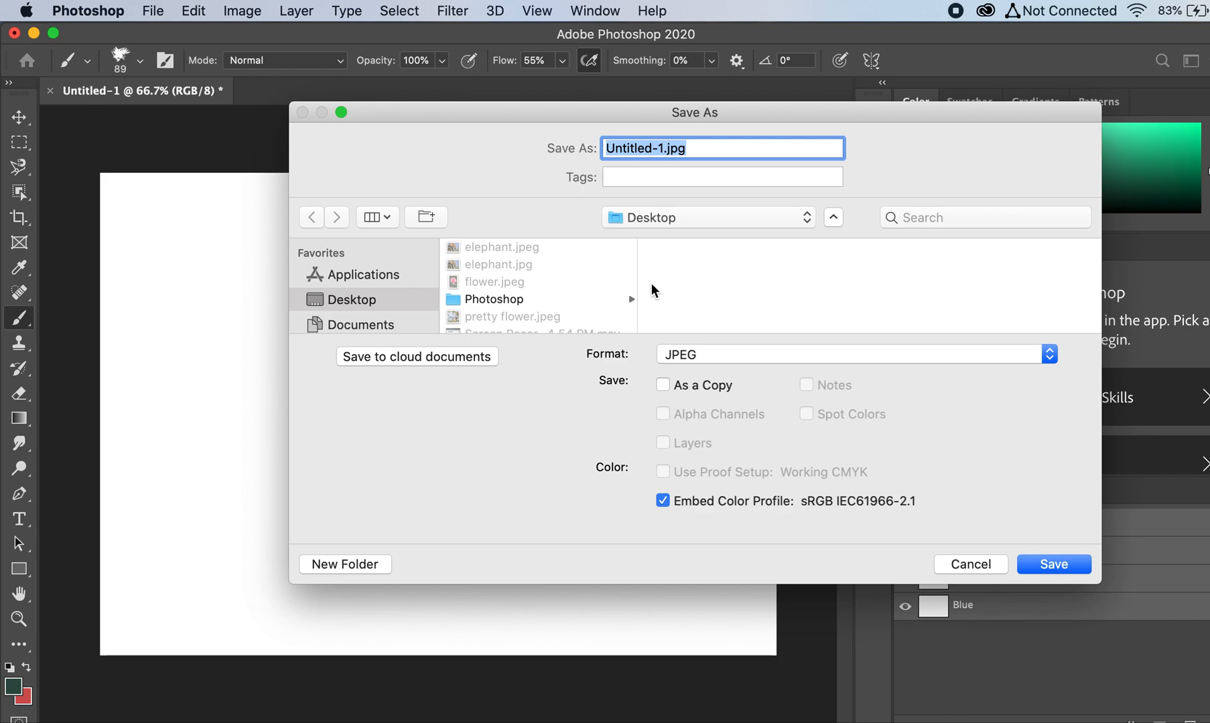
{"action": "type", "text": "photosh"}
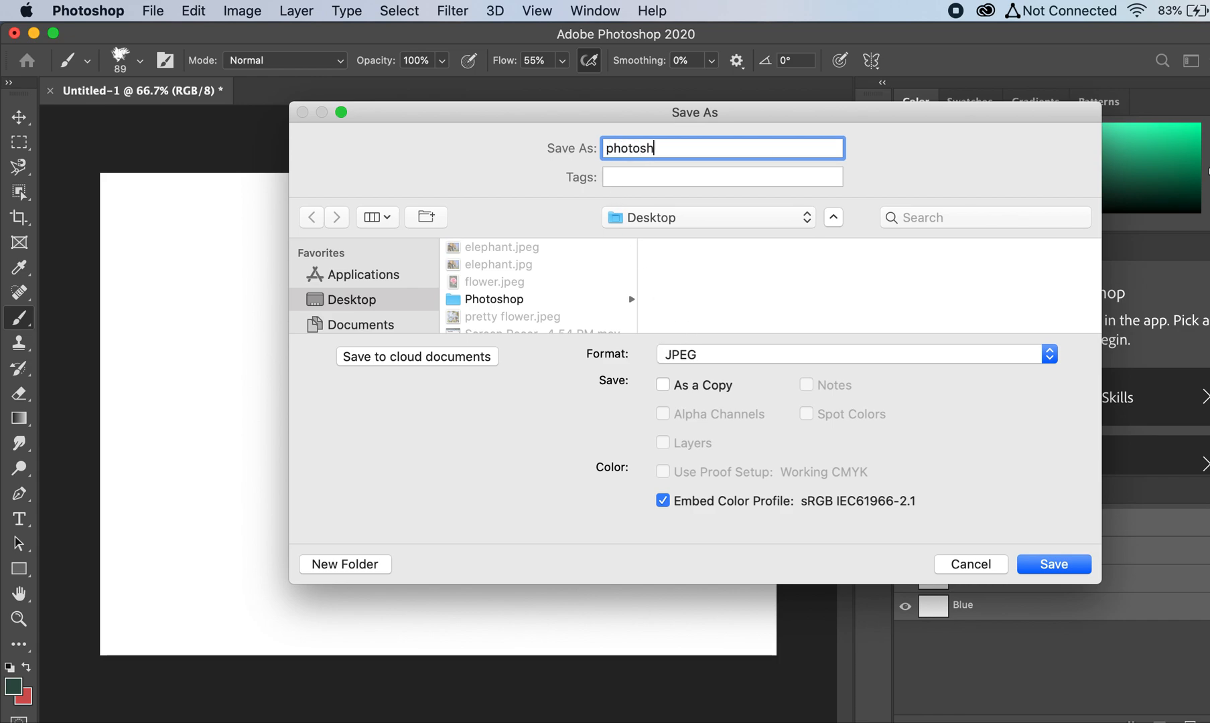
{"action": "type", "text": "op drawing"}
{"action": "left_click", "coordinate": [473, 302]}
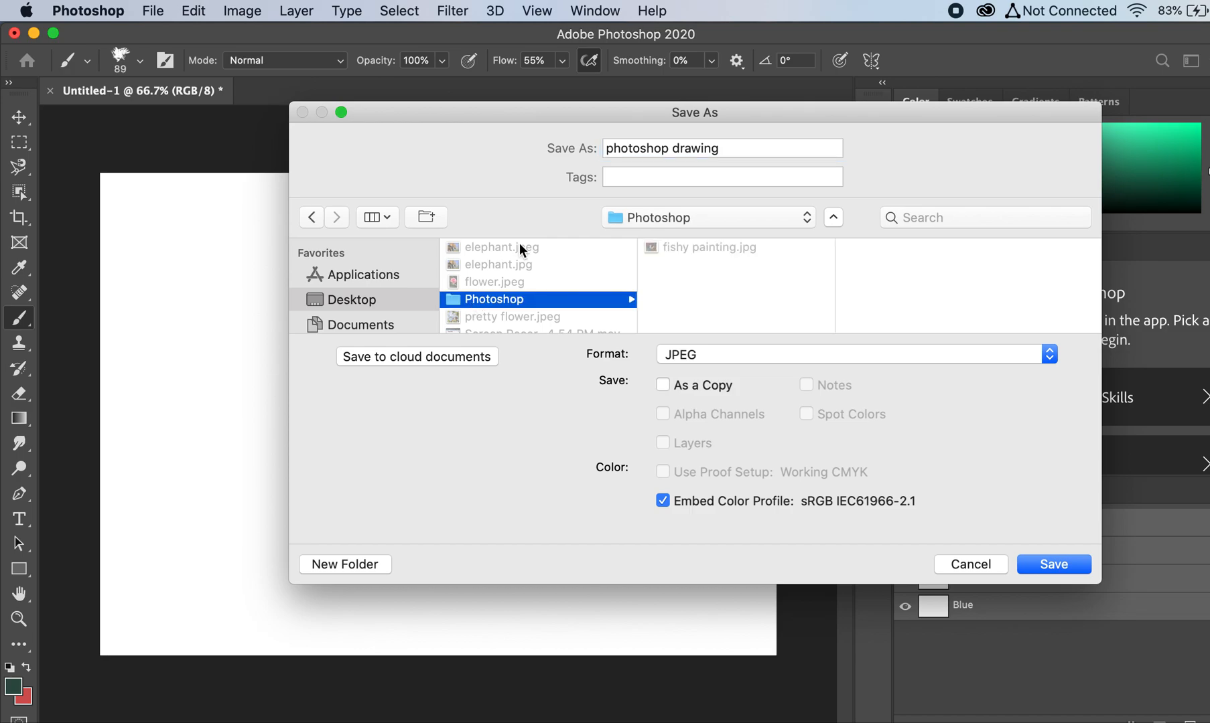
{"action": "left_click", "coordinate": [1049, 566]}
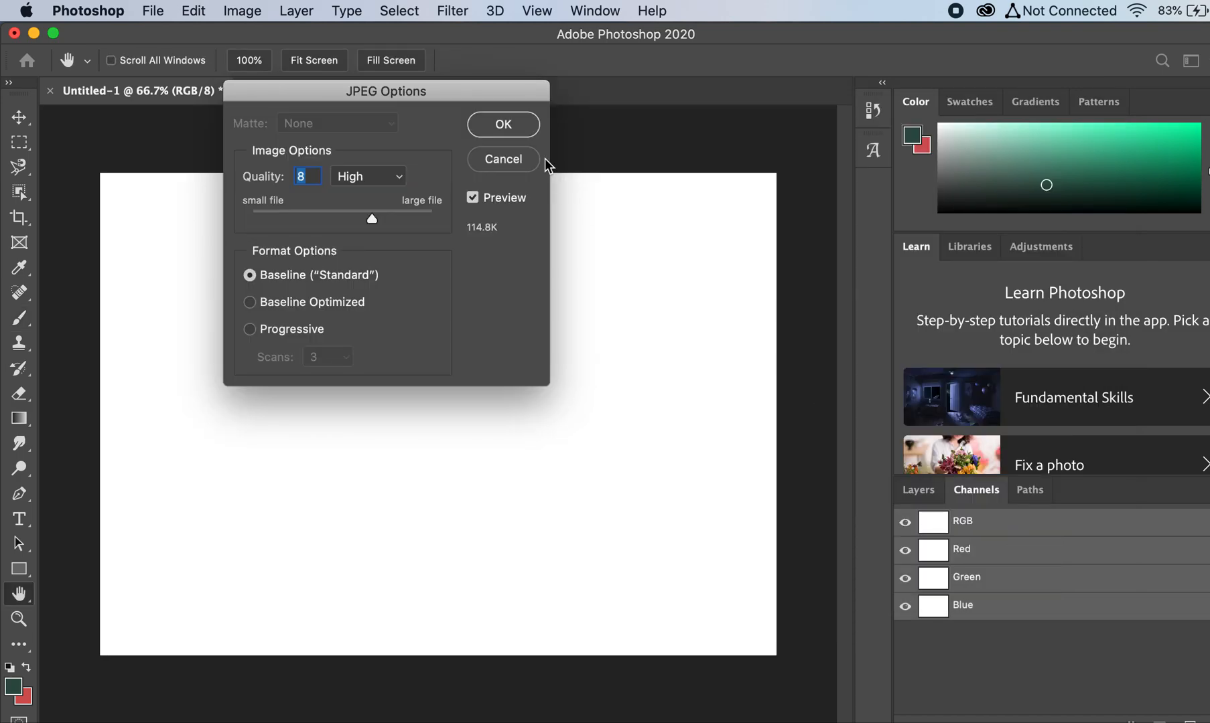
{"action": "left_click", "coordinate": [505, 125]}
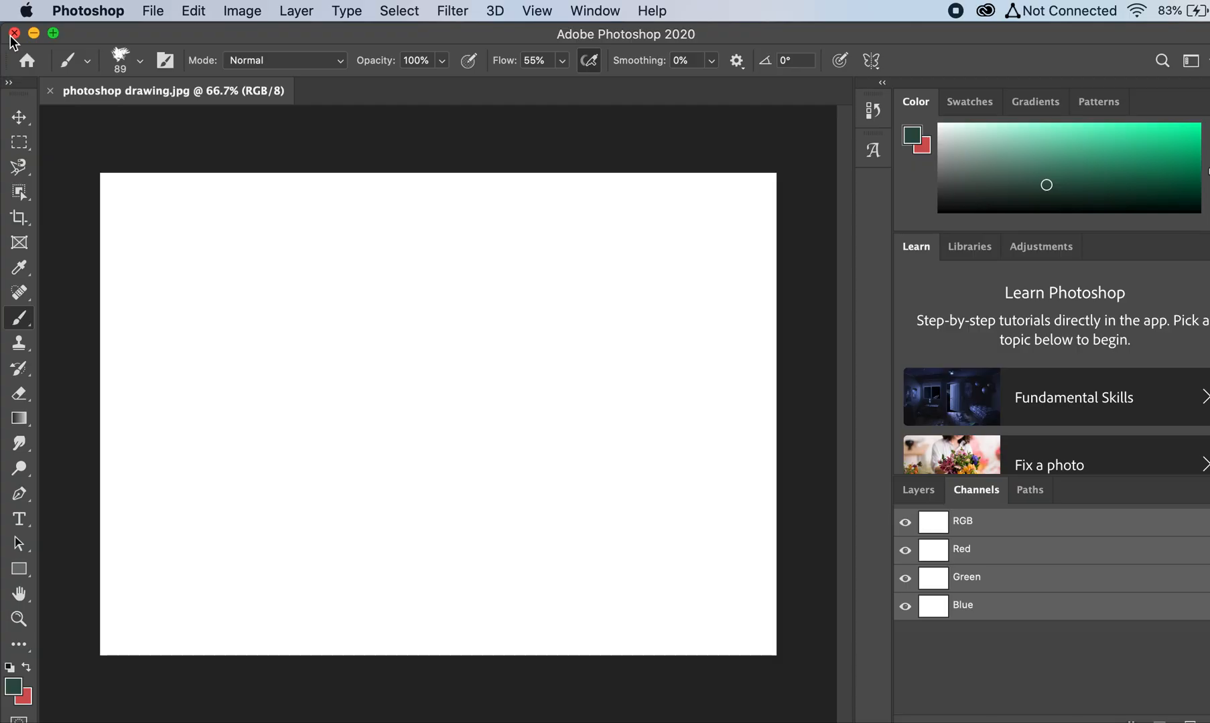
Step: Close the Photoshop window, force Adobe Photoshop 2020 to quit, and close the Force Quit Applications window
{"action": "left_click", "coordinate": [13, 33]}
{"action": "left_click", "coordinate": [21, 9]}
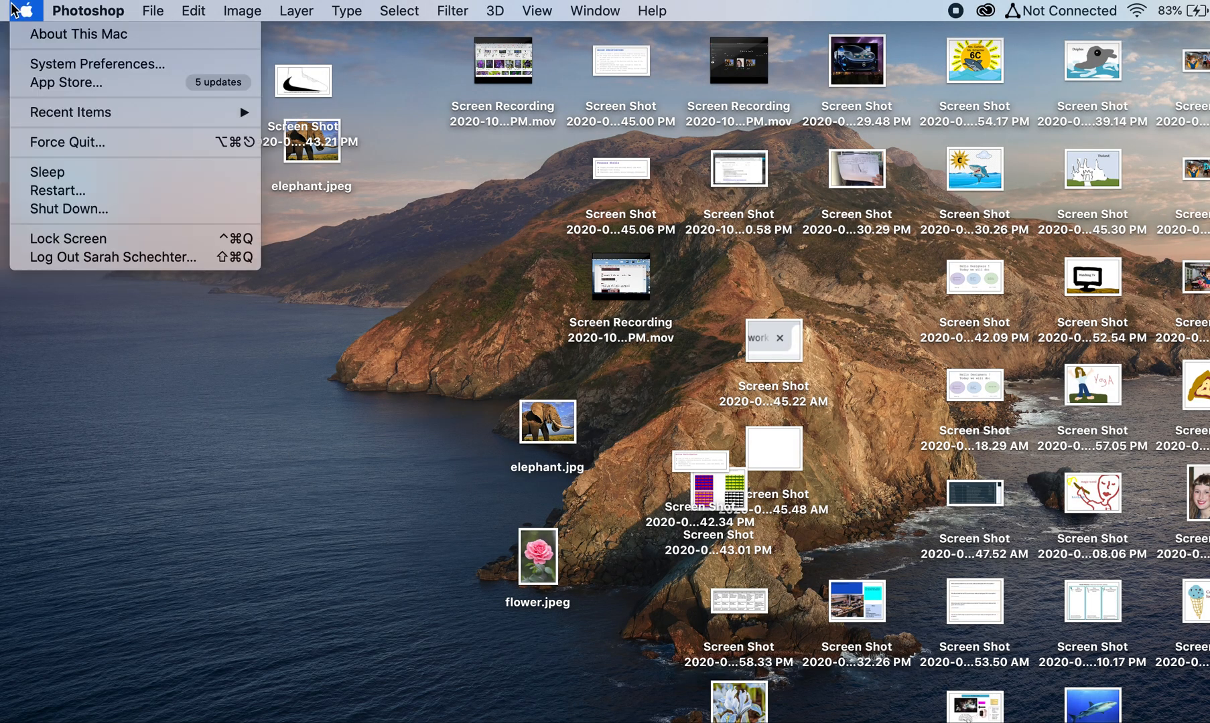
{"action": "left_click", "coordinate": [73, 142]}
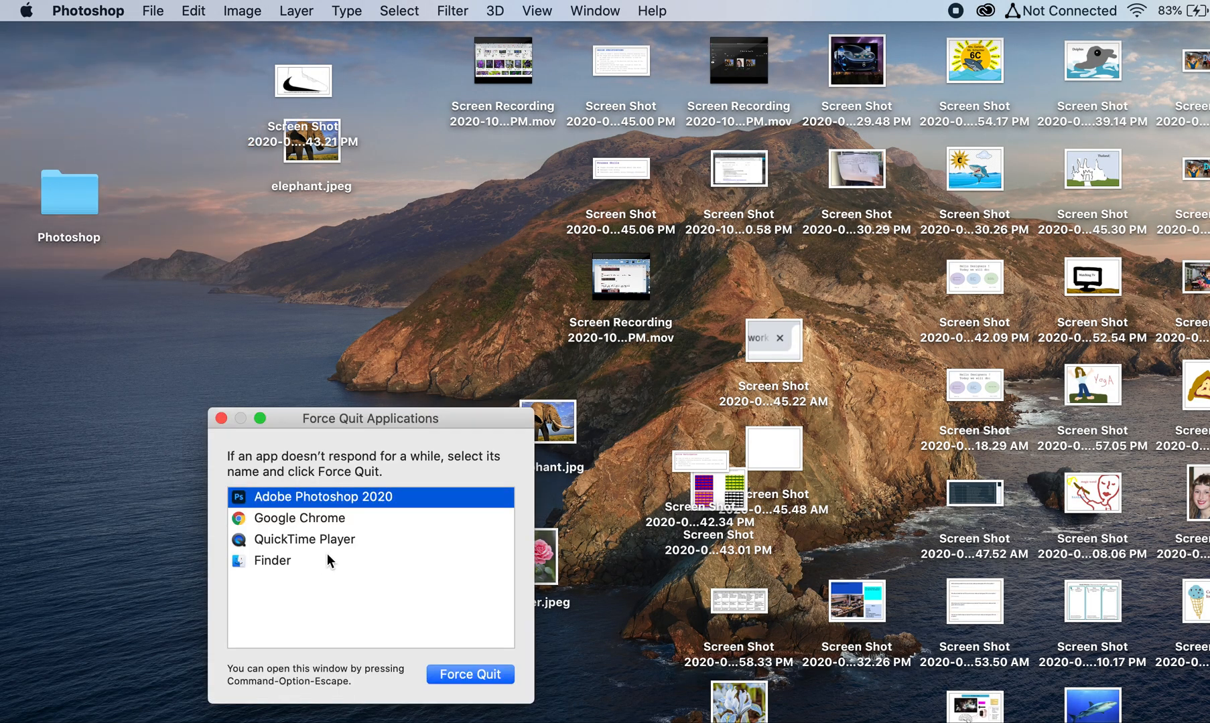
{"action": "left_click", "coordinate": [431, 677]}
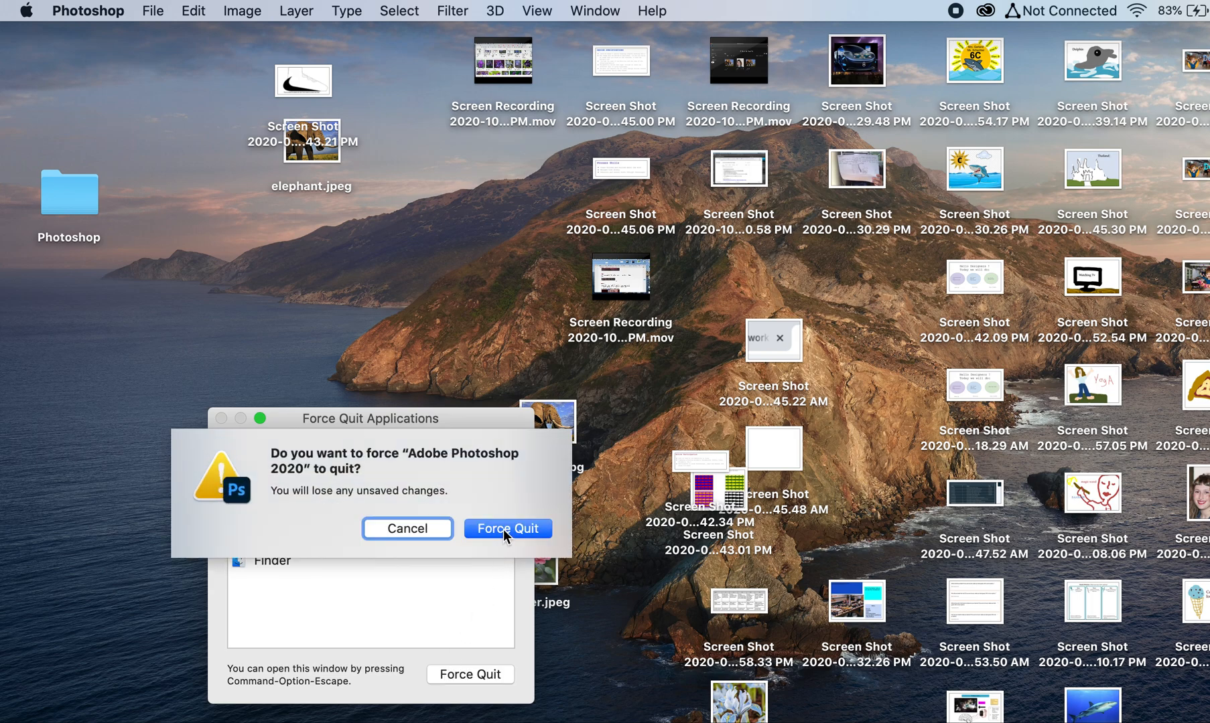
{"action": "left_click", "coordinate": [505, 529]}
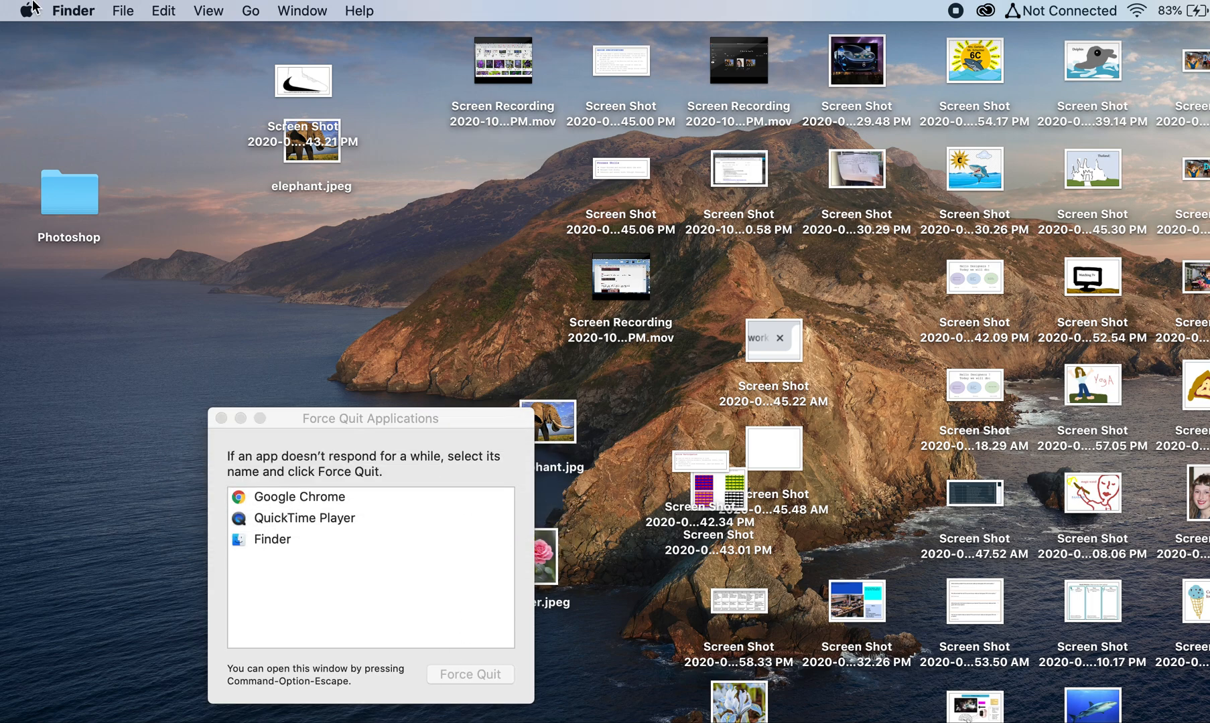
{"action": "left_click", "coordinate": [220, 418]}
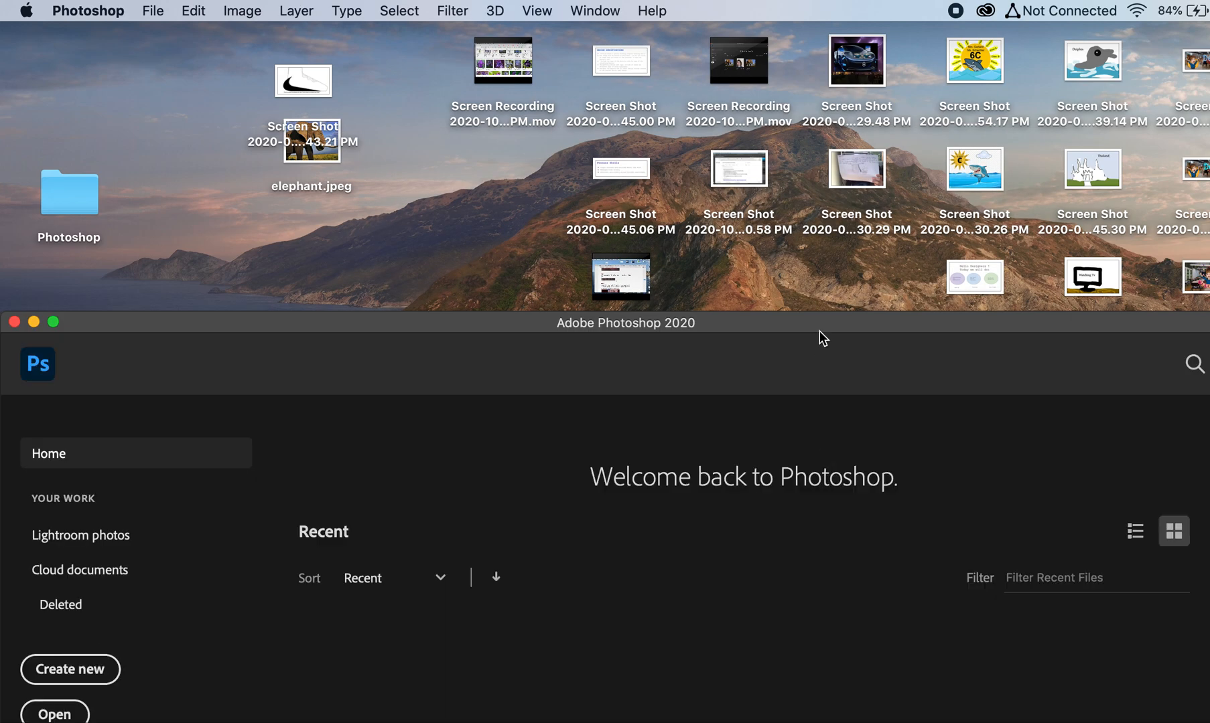
Step: Move the relaunched Photoshop window fully into view and open photoshop drawing.jpg from the Desktop's Photoshop folder
{"action": "left_click_drag", "start_coordinate": [793, 328], "coordinate": [777, 34]}
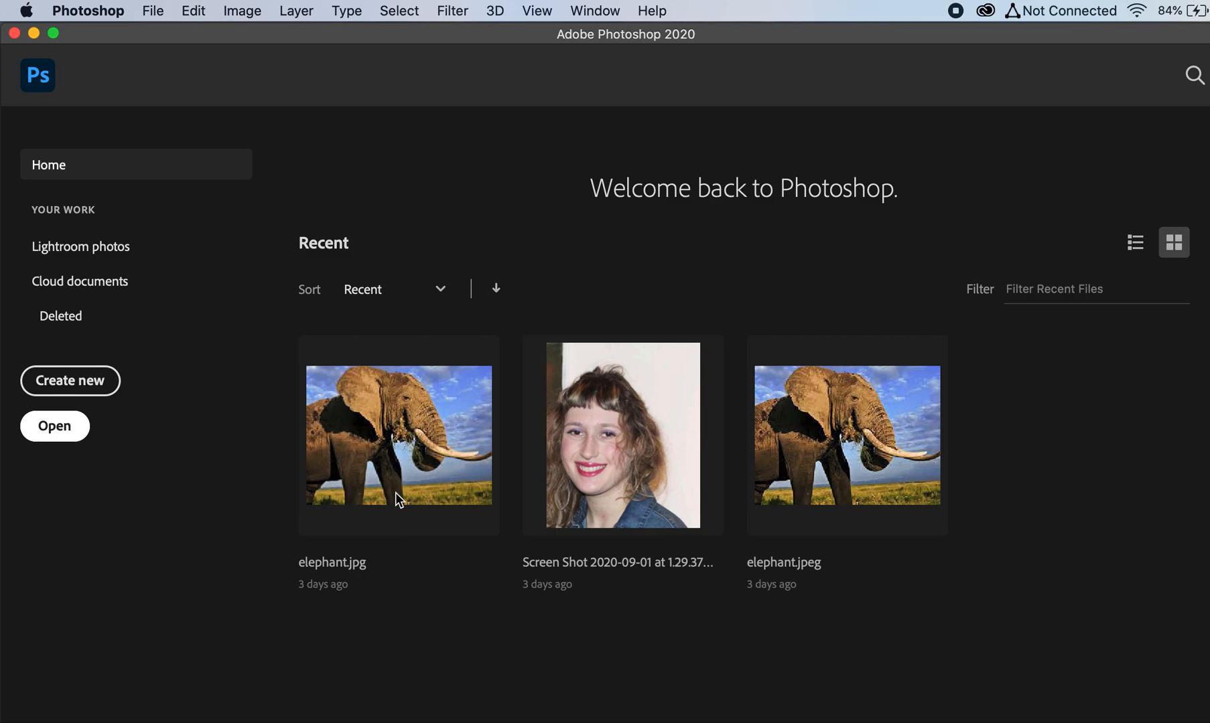
{"action": "left_click", "coordinate": [28, 435]}
{"action": "left_click", "coordinate": [550, 217]}
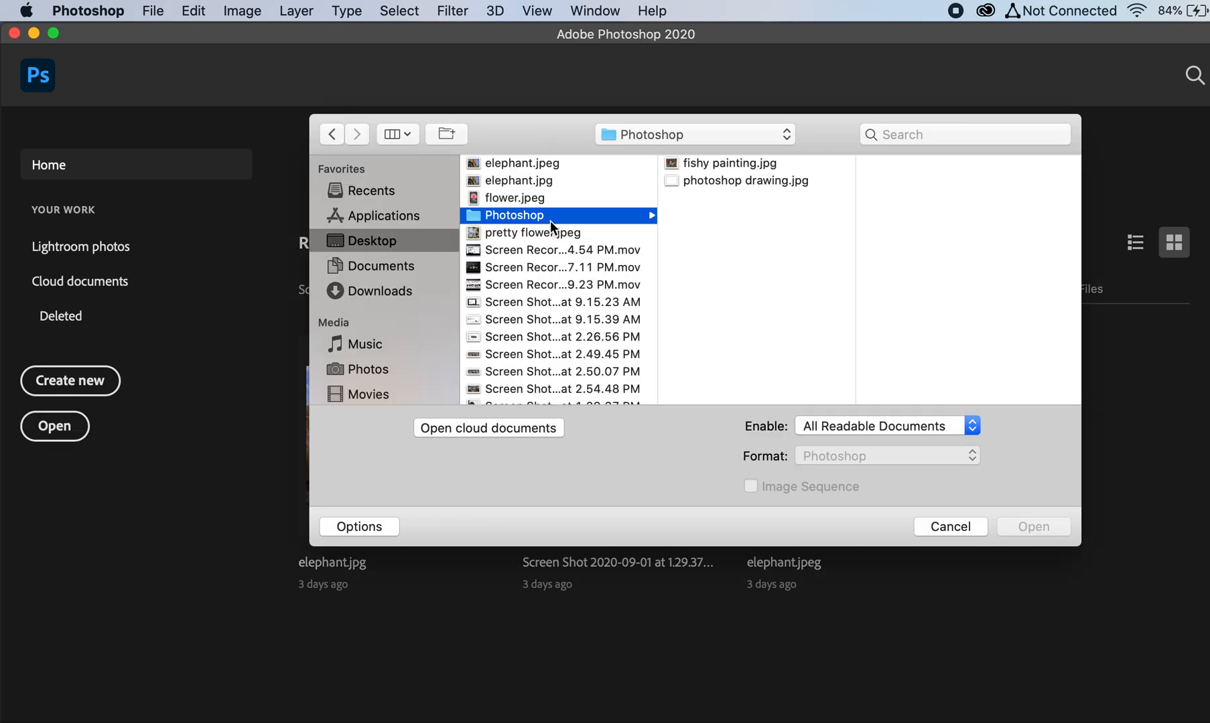
{"action": "left_click", "coordinate": [728, 181]}
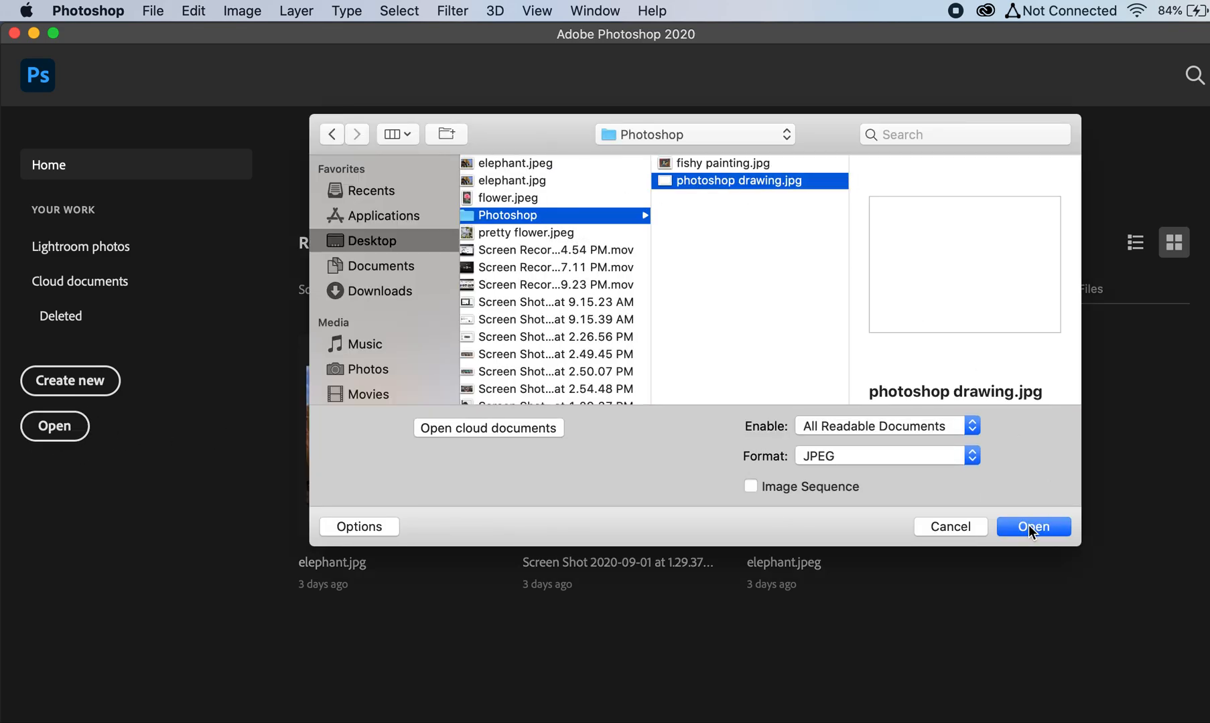
{"action": "left_click", "coordinate": [1029, 527]}
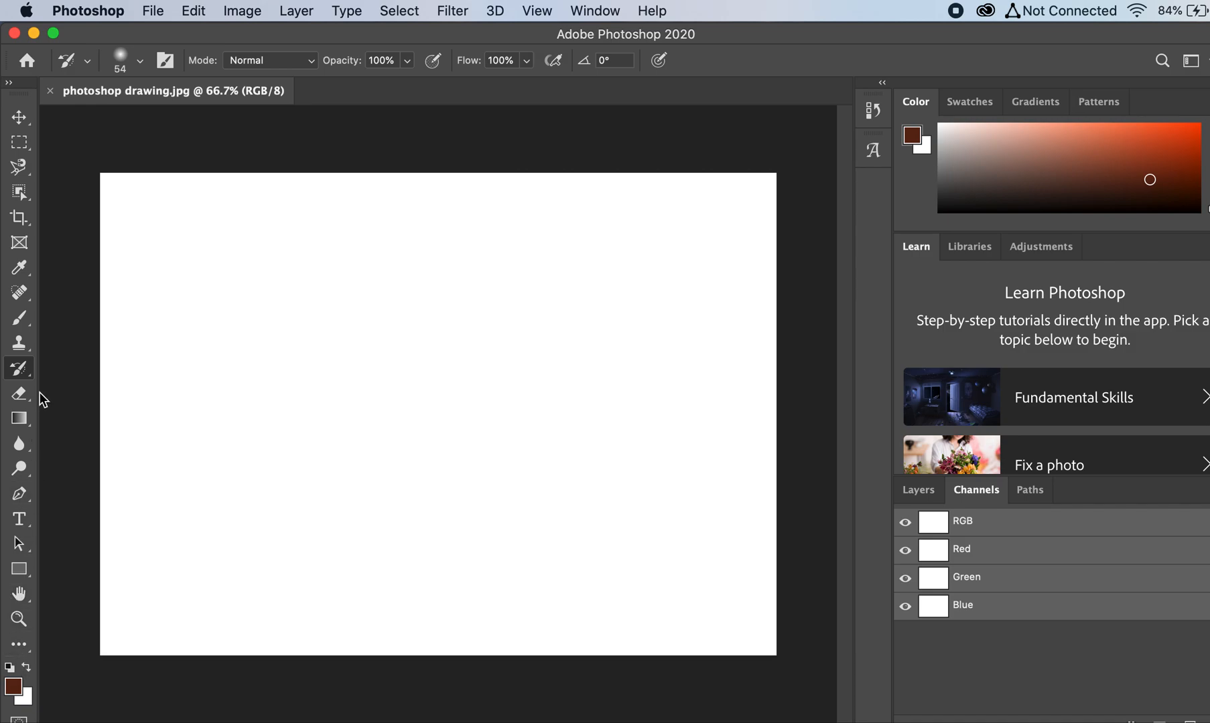
Step: Select the Brush tool with 53% opacity and set the foreground color to dark blue #142e3b
{"action": "left_click", "coordinate": [25, 317]}
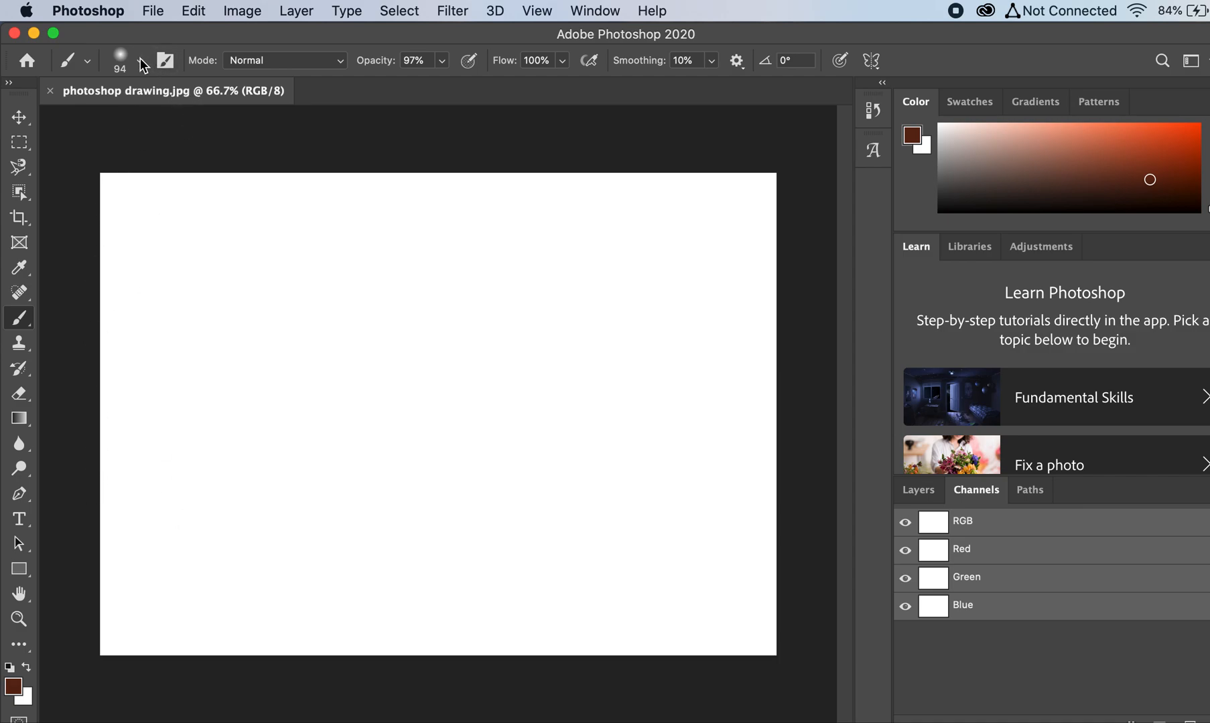
{"action": "left_click", "coordinate": [442, 61]}
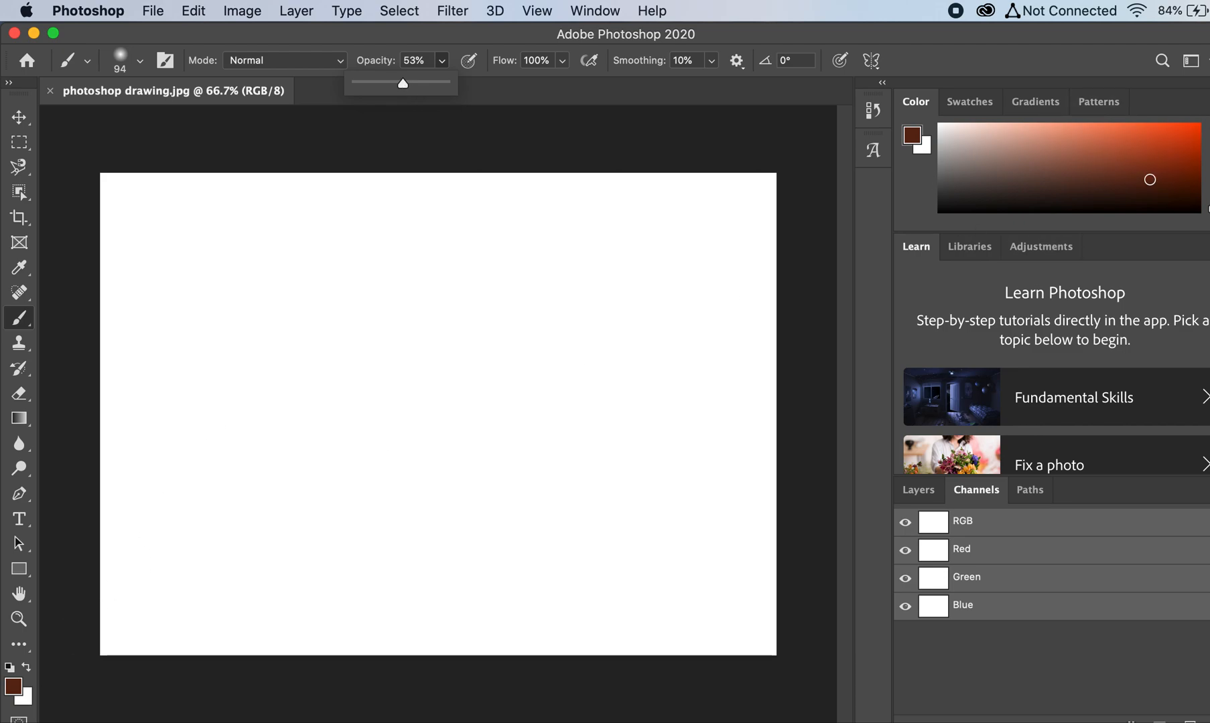
{"action": "left_click", "coordinate": [16, 687]}
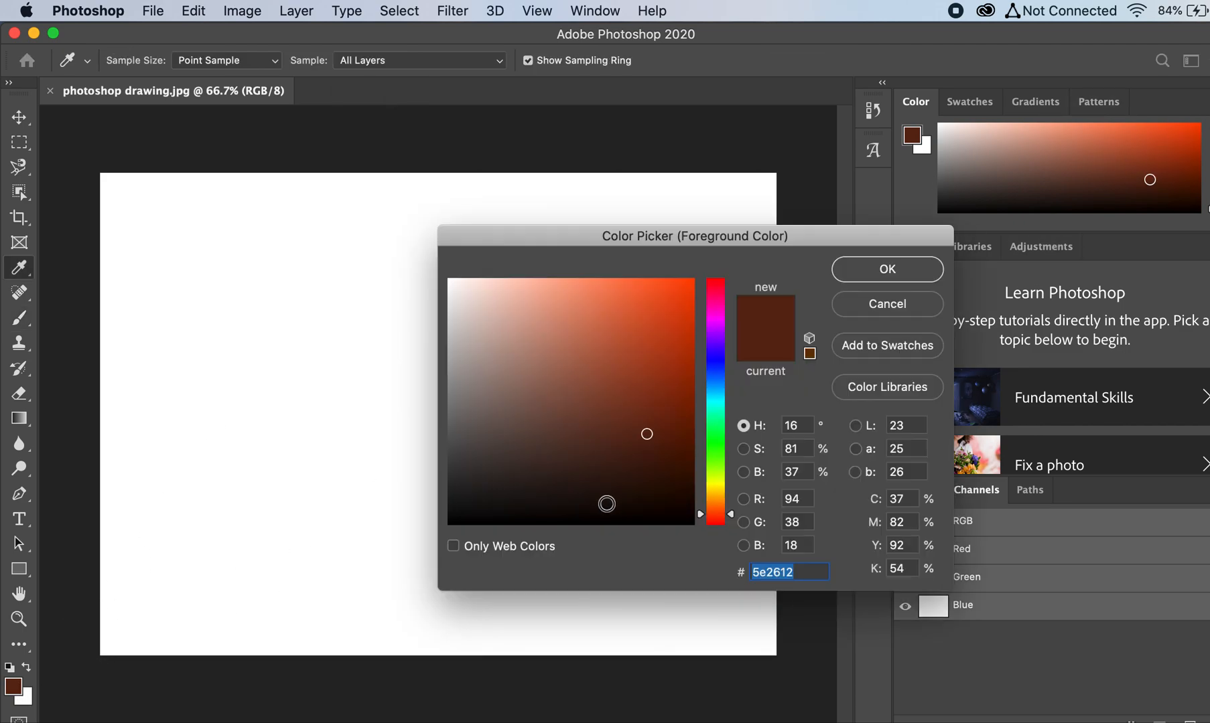
{"action": "left_click", "coordinate": [715, 388]}
{"action": "left_click", "coordinate": [609, 467]}
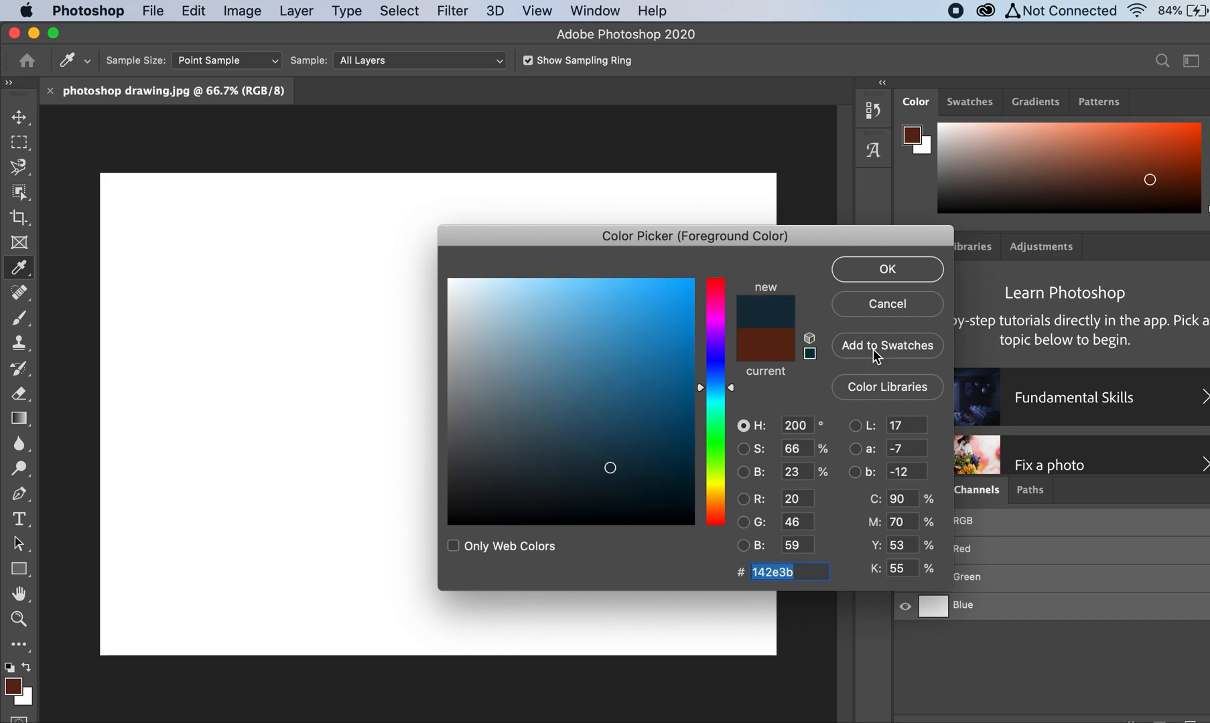
{"action": "left_click", "coordinate": [854, 274]}
Step: Draw a face's features freehand on the canvas: two eyes with irises, two eyebrows, a nose and a pair of lips
{"action": "mouse_move", "coordinate": [190, 361]}
{"action": "left_mouse_down"}
{"action": "mouse_move", "coordinate": [304, 380]}
{"action": "mouse_move", "coordinate": [361, 351]}
{"action": "left_mouse_up"}
{"action": "mouse_move", "coordinate": [296, 298]}
{"action": "left_mouse_down"}
{"action": "mouse_move", "coordinate": [243, 303]}
{"action": "mouse_move", "coordinate": [200, 357]}
{"action": "mouse_move", "coordinate": [233, 307]}
{"action": "mouse_move", "coordinate": [281, 332]}
{"action": "mouse_move", "coordinate": [266, 303]}
{"action": "left_mouse_up"}
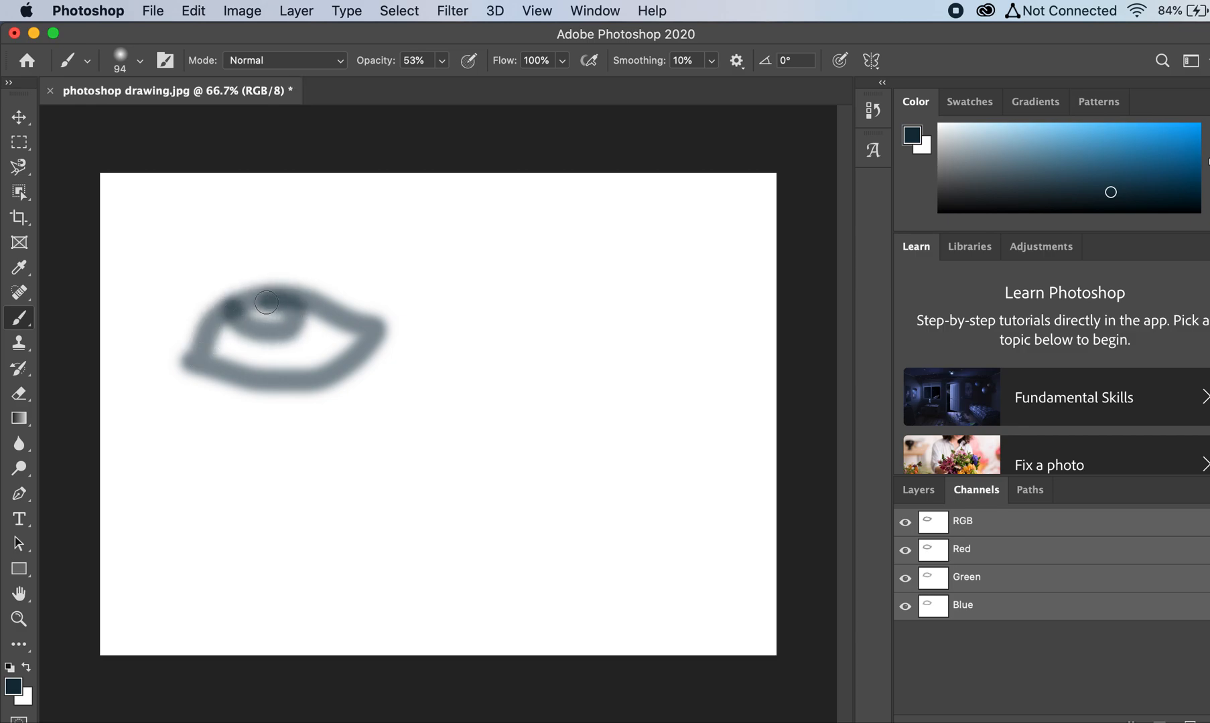
{"action": "mouse_move", "coordinate": [372, 276]}
{"action": "left_mouse_down"}
{"action": "mouse_move", "coordinate": [284, 260]}
{"action": "mouse_move", "coordinate": [213, 266]}
{"action": "left_mouse_up"}
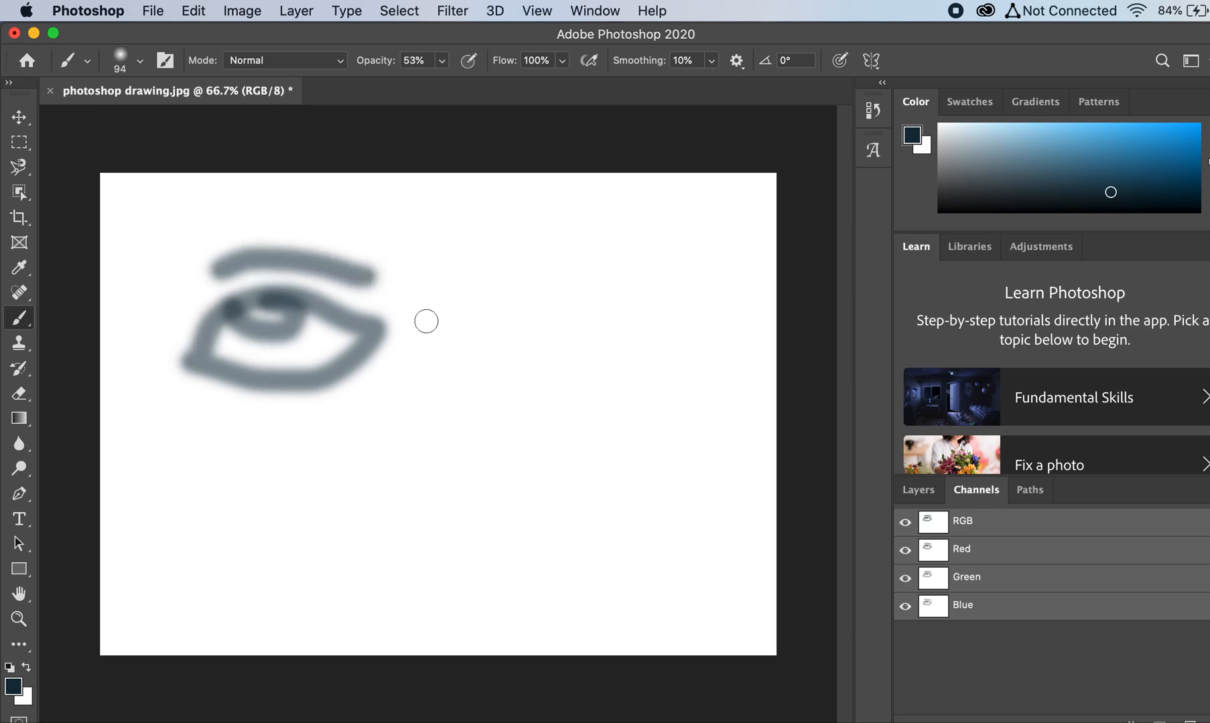
{"action": "mouse_move", "coordinate": [388, 402]}
{"action": "left_mouse_down"}
{"action": "mouse_move", "coordinate": [434, 438]}
{"action": "mouse_move", "coordinate": [469, 415]}
{"action": "left_mouse_up"}
{"action": "mouse_move", "coordinate": [473, 324]}
{"action": "left_mouse_down"}
{"action": "mouse_move", "coordinate": [517, 298]}
{"action": "mouse_move", "coordinate": [574, 294]}
{"action": "mouse_move", "coordinate": [639, 327]}
{"action": "mouse_move", "coordinate": [646, 358]}
{"action": "mouse_move", "coordinate": [574, 374]}
{"action": "mouse_move", "coordinate": [507, 357]}
{"action": "mouse_move", "coordinate": [484, 329]}
{"action": "left_mouse_up"}
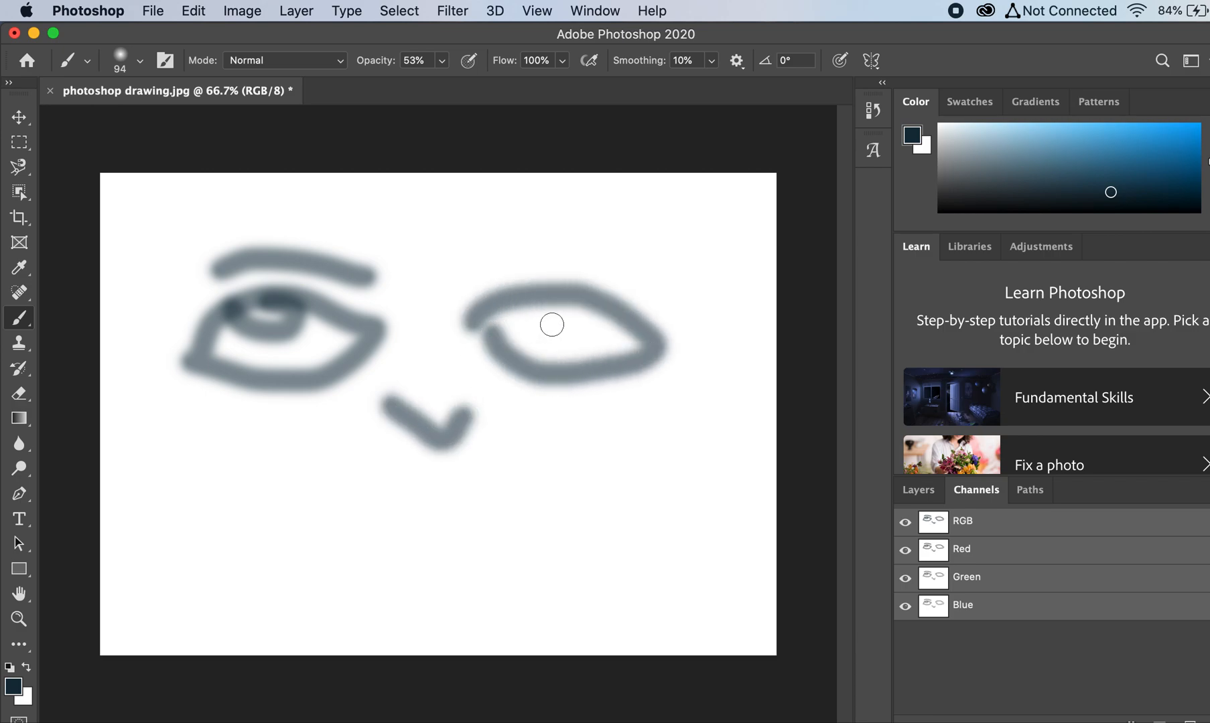
{"action": "mouse_move", "coordinate": [546, 303]}
{"action": "left_mouse_down"}
{"action": "mouse_move", "coordinate": [552, 331]}
{"action": "mouse_move", "coordinate": [594, 324]}
{"action": "left_mouse_up"}
{"action": "mouse_move", "coordinate": [448, 256]}
{"action": "left_mouse_down"}
{"action": "mouse_move", "coordinate": [561, 242]}
{"action": "mouse_move", "coordinate": [584, 255]}
{"action": "left_mouse_up"}
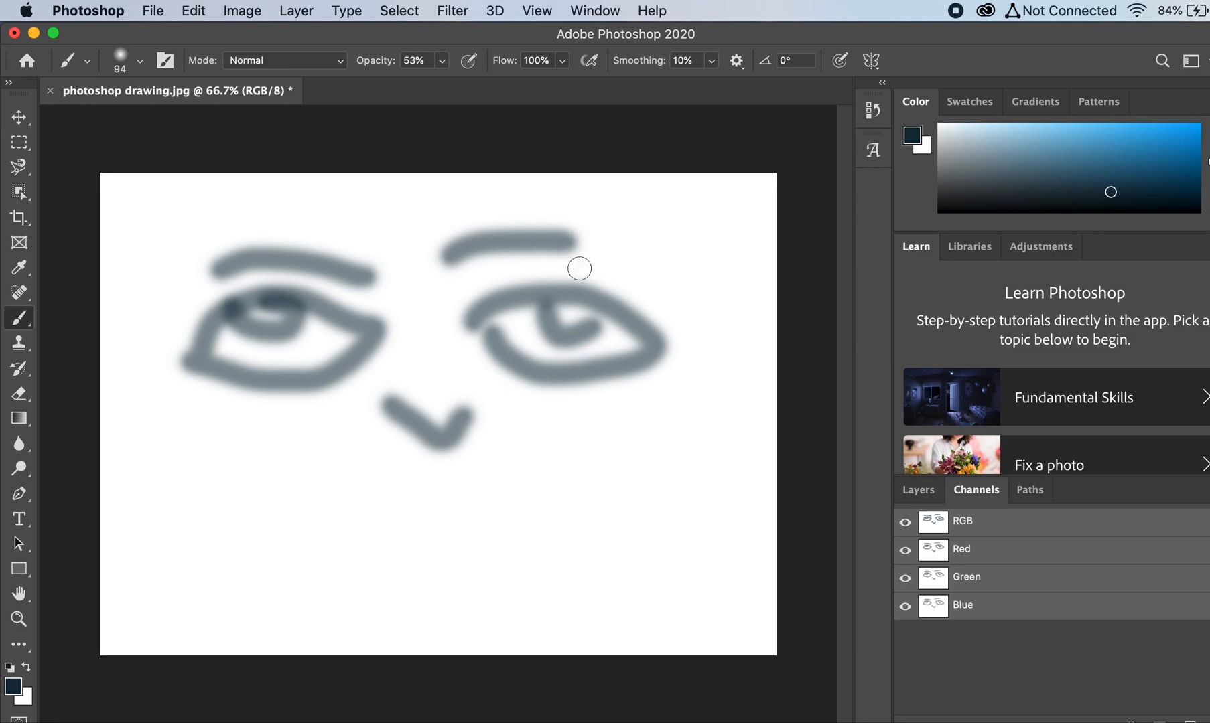
{"action": "mouse_move", "coordinate": [361, 512]}
{"action": "left_mouse_down"}
{"action": "mouse_move", "coordinate": [445, 526]}
{"action": "mouse_move", "coordinate": [514, 505]}
{"action": "left_mouse_up"}
{"action": "mouse_move", "coordinate": [365, 513]}
{"action": "left_mouse_down"}
{"action": "mouse_move", "coordinate": [406, 479]}
{"action": "mouse_move", "coordinate": [434, 497]}
{"action": "mouse_move", "coordinate": [486, 475]}
{"action": "mouse_move", "coordinate": [531, 506]}
{"action": "mouse_move", "coordinate": [495, 554]}
{"action": "mouse_move", "coordinate": [458, 569]}
{"action": "mouse_move", "coordinate": [407, 565]}
{"action": "mouse_move", "coordinate": [359, 526]}
{"action": "left_mouse_up"}
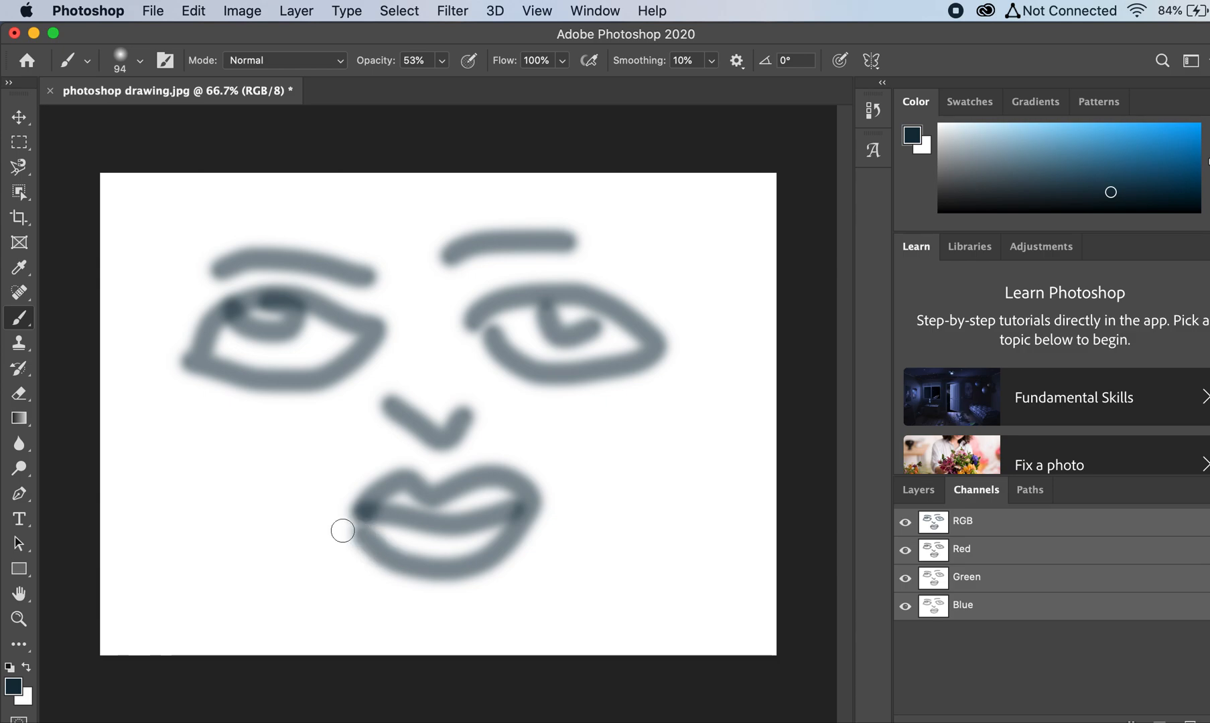
Step: Set the foreground color to a muted purple and return to the Brush tool
{"action": "left_click", "coordinate": [15, 694]}
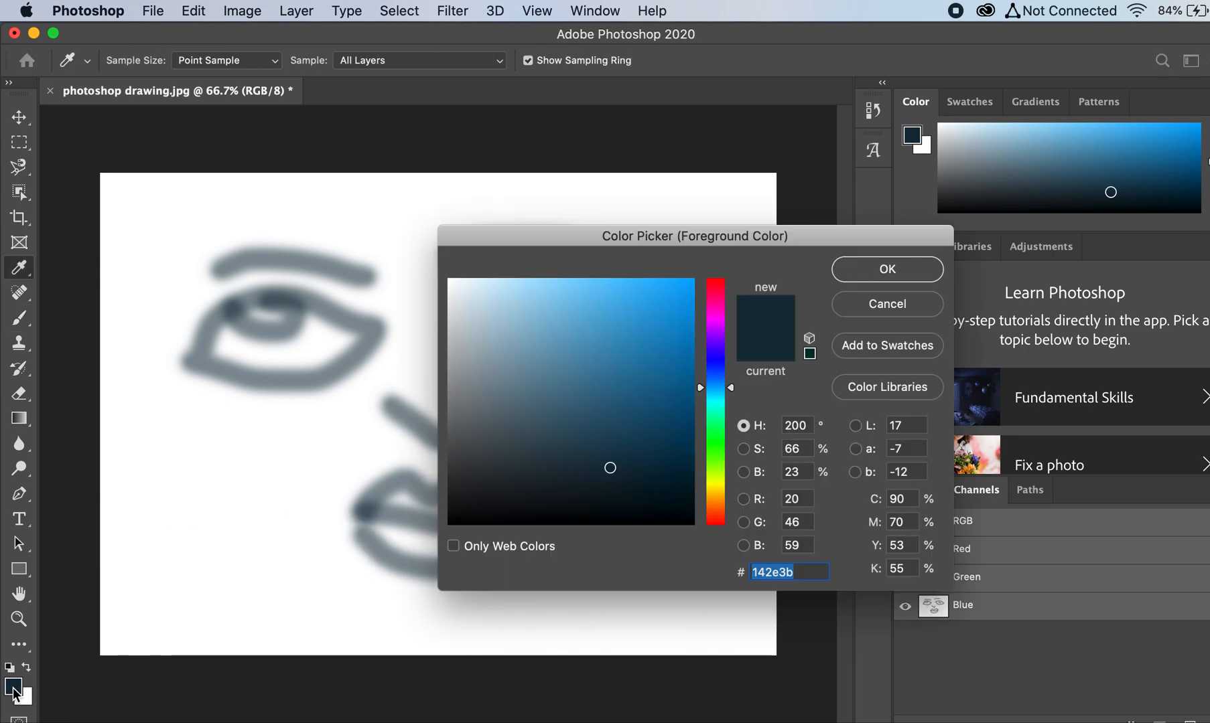
{"action": "left_click", "coordinate": [720, 321]}
{"action": "left_click", "coordinate": [537, 392]}
{"action": "left_click", "coordinate": [861, 266]}
{"action": "key", "text": "b"}
Step: Enlarge the brush to 175 px and paint purple skin around the eyes, nose and lips to fill in the face
{"action": "left_click", "coordinate": [142, 61]}
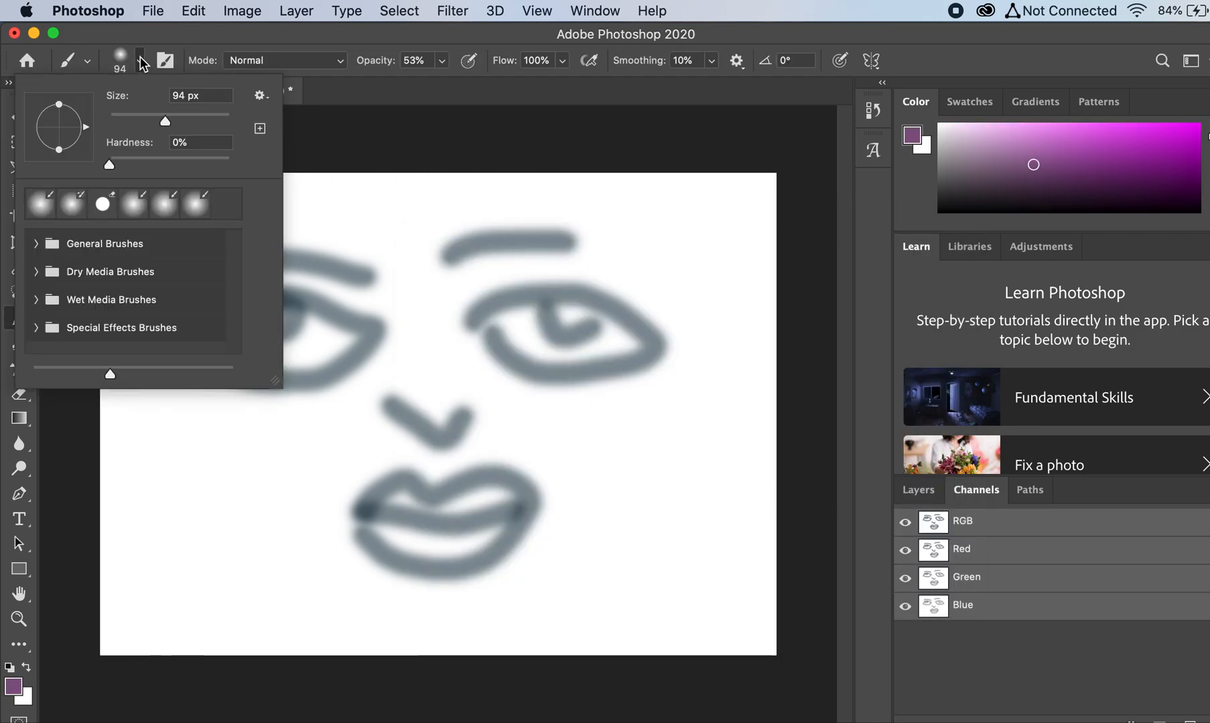
{"action": "left_click_drag", "start_coordinate": [188, 115], "coordinate": [193, 115]}
{"action": "mouse_move", "coordinate": [396, 379]}
{"action": "left_mouse_down"}
{"action": "mouse_move", "coordinate": [440, 413]}
{"action": "mouse_move", "coordinate": [456, 354]}
{"action": "mouse_move", "coordinate": [505, 372]}
{"action": "mouse_move", "coordinate": [642, 384]}
{"action": "mouse_move", "coordinate": [475, 386]}
{"action": "left_mouse_up"}
{"action": "mouse_move", "coordinate": [454, 333]}
{"action": "left_mouse_down"}
{"action": "mouse_move", "coordinate": [460, 308]}
{"action": "mouse_move", "coordinate": [519, 274]}
{"action": "mouse_move", "coordinate": [600, 274]}
{"action": "mouse_move", "coordinate": [644, 297]}
{"action": "mouse_move", "coordinate": [450, 260]}
{"action": "mouse_move", "coordinate": [386, 332]}
{"action": "mouse_move", "coordinate": [388, 379]}
{"action": "mouse_move", "coordinate": [282, 422]}
{"action": "mouse_move", "coordinate": [220, 408]}
{"action": "mouse_move", "coordinate": [385, 450]}
{"action": "mouse_move", "coordinate": [297, 431]}
{"action": "mouse_move", "coordinate": [181, 374]}
{"action": "mouse_move", "coordinate": [177, 335]}
{"action": "mouse_move", "coordinate": [259, 268]}
{"action": "mouse_move", "coordinate": [377, 276]}
{"action": "mouse_move", "coordinate": [324, 237]}
{"action": "mouse_move", "coordinate": [227, 247]}
{"action": "mouse_move", "coordinate": [165, 336]}
{"action": "mouse_move", "coordinate": [168, 420]}
{"action": "mouse_move", "coordinate": [218, 523]}
{"action": "mouse_move", "coordinate": [288, 607]}
{"action": "mouse_move", "coordinate": [434, 671]}
{"action": "mouse_move", "coordinate": [496, 669]}
{"action": "mouse_move", "coordinate": [604, 620]}
{"action": "mouse_move", "coordinate": [673, 376]}
{"action": "mouse_move", "coordinate": [661, 259]}
{"action": "mouse_move", "coordinate": [633, 233]}
{"action": "left_mouse_up"}
{"action": "mouse_move", "coordinate": [562, 453]}
{"action": "left_mouse_down"}
{"action": "mouse_move", "coordinate": [505, 464]}
{"action": "mouse_move", "coordinate": [494, 429]}
{"action": "mouse_move", "coordinate": [422, 462]}
{"action": "mouse_move", "coordinate": [332, 463]}
{"action": "mouse_move", "coordinate": [319, 551]}
{"action": "mouse_move", "coordinate": [270, 478]}
{"action": "mouse_move", "coordinate": [291, 526]}
{"action": "mouse_move", "coordinate": [212, 446]}
{"action": "mouse_move", "coordinate": [392, 627]}
{"action": "mouse_move", "coordinate": [369, 567]}
{"action": "mouse_move", "coordinate": [354, 569]}
{"action": "mouse_move", "coordinate": [518, 591]}
{"action": "mouse_move", "coordinate": [521, 575]}
{"action": "mouse_move", "coordinate": [489, 613]}
{"action": "mouse_move", "coordinate": [556, 562]}
{"action": "mouse_move", "coordinate": [531, 552]}
{"action": "mouse_move", "coordinate": [561, 616]}
{"action": "mouse_move", "coordinate": [640, 400]}
{"action": "mouse_move", "coordinate": [599, 553]}
{"action": "mouse_move", "coordinate": [526, 629]}
{"action": "mouse_move", "coordinate": [607, 502]}
{"action": "mouse_move", "coordinate": [627, 413]}
{"action": "mouse_move", "coordinate": [658, 360]}
{"action": "mouse_move", "coordinate": [647, 238]}
{"action": "mouse_move", "coordinate": [584, 182]}
{"action": "left_mouse_up"}
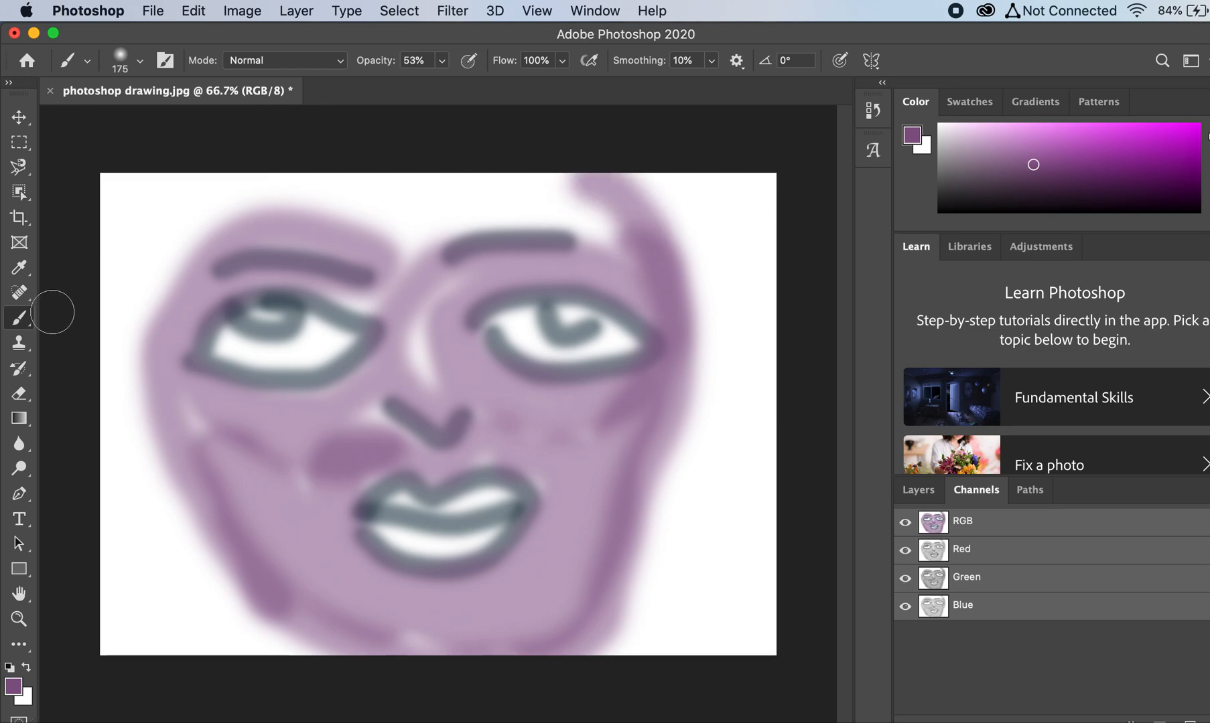
Step: Turn off Current Tool Only in the tool presets and browse the presets for all tools
{"action": "left_click", "coordinate": [90, 60]}
{"action": "left_click", "coordinate": [89, 59]}
{"action": "left_click", "coordinate": [87, 59]}
{"action": "left_click", "coordinate": [85, 59]}
{"action": "left_click", "coordinate": [69, 59]}
{"action": "left_click", "coordinate": [67, 59]}
{"action": "left_click", "coordinate": [65, 60]}
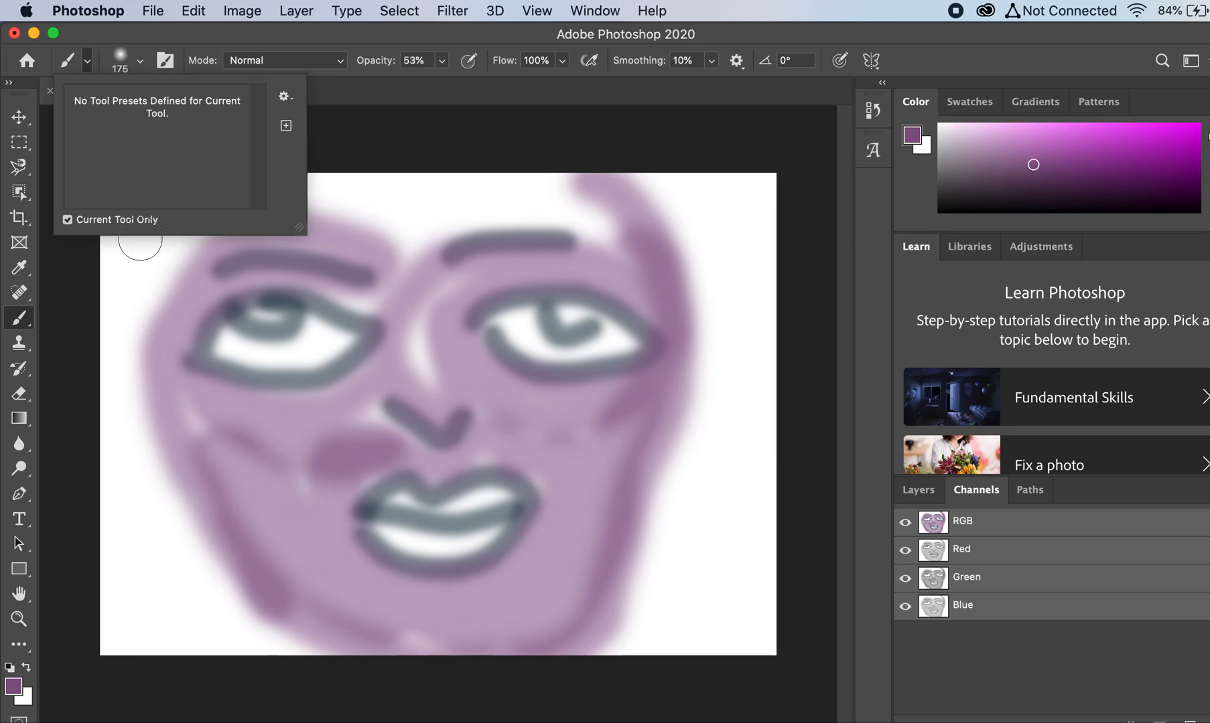
{"action": "left_click", "coordinate": [69, 220]}
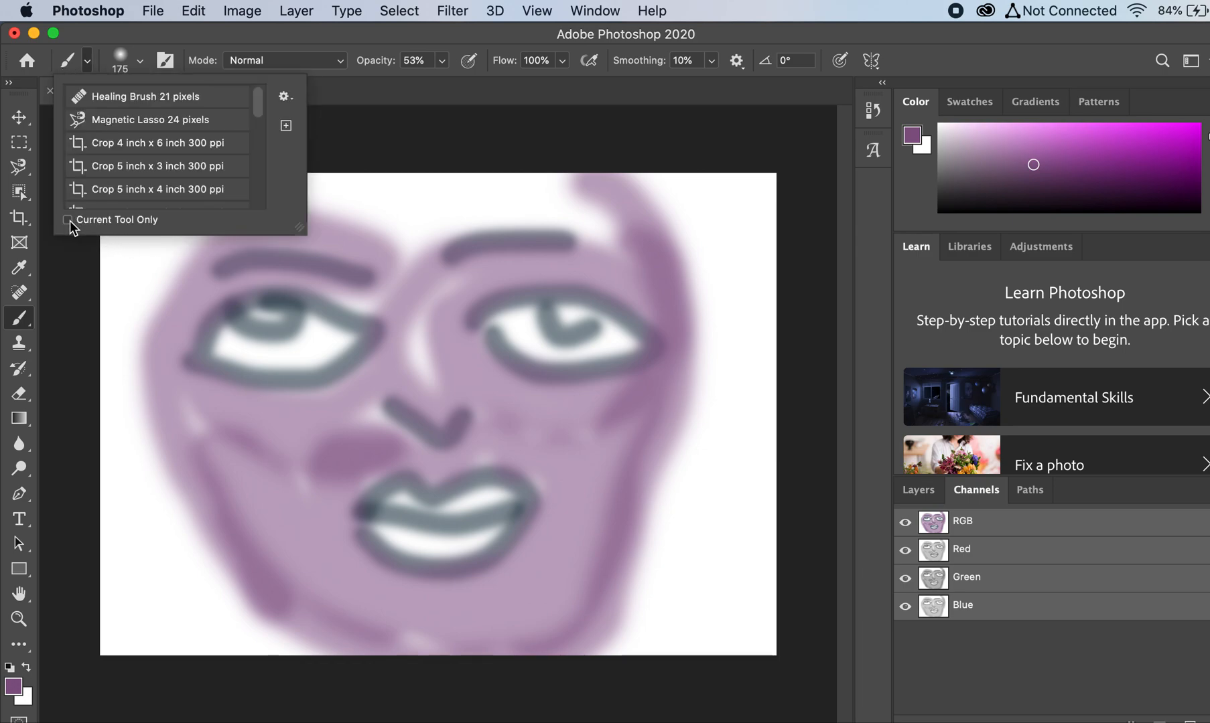
{"action": "scroll", "coordinate": [113, 172], "scroll_direction": "down", "scroll_amount": 5}
{"action": "scroll", "coordinate": [111, 173], "scroll_direction": "up", "scroll_amount": 5}
{"action": "left_click", "coordinate": [73, 60]}
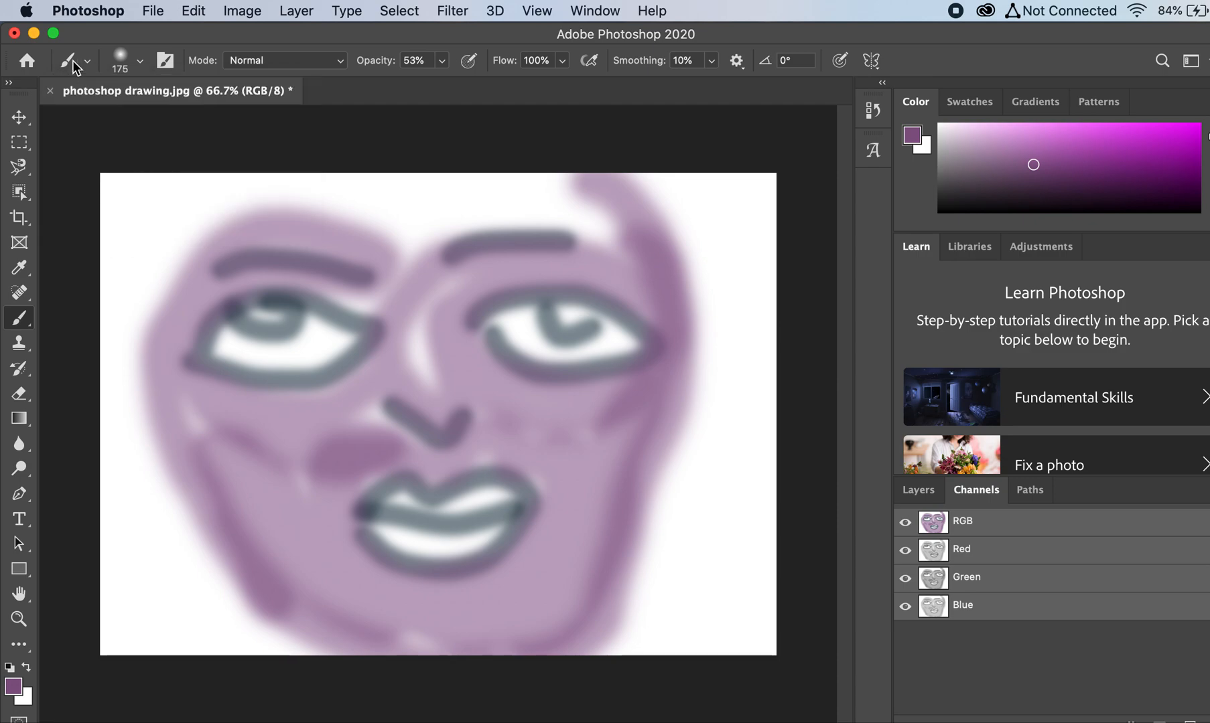
Step: Examine the tool presets list for all tools, going through its entries down to the end
{"action": "left_click", "coordinate": [69, 61]}
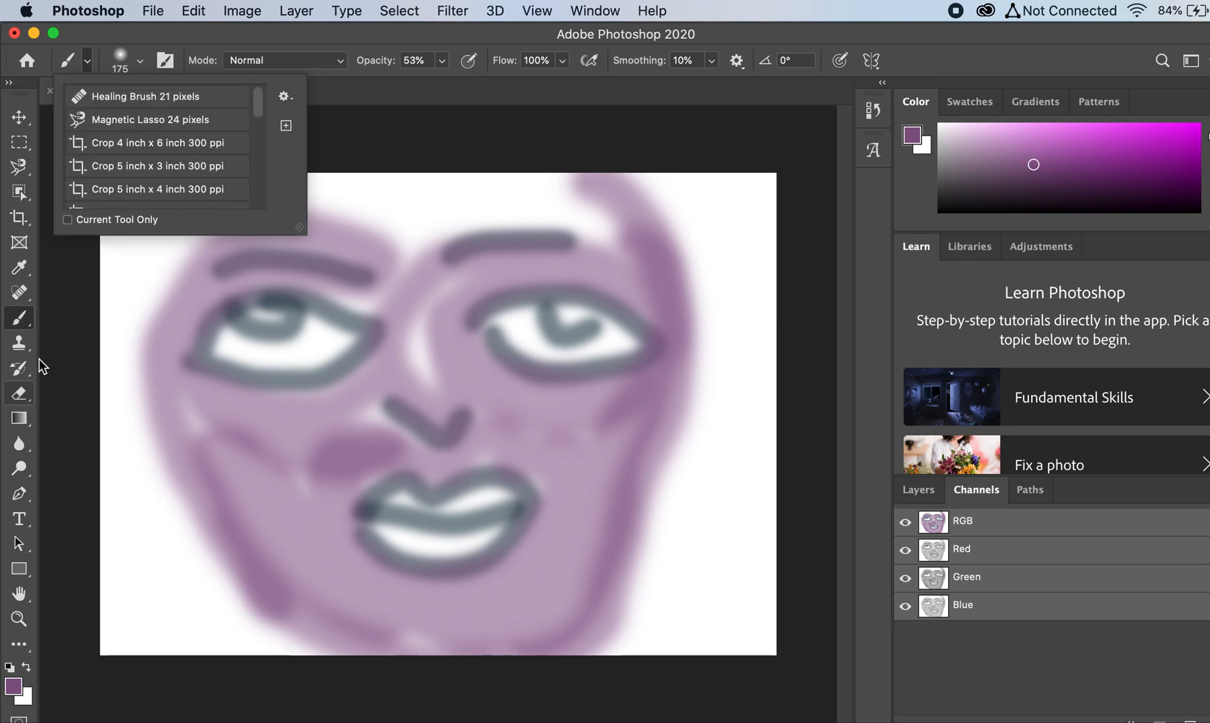
{"action": "left_click", "coordinate": [20, 321]}
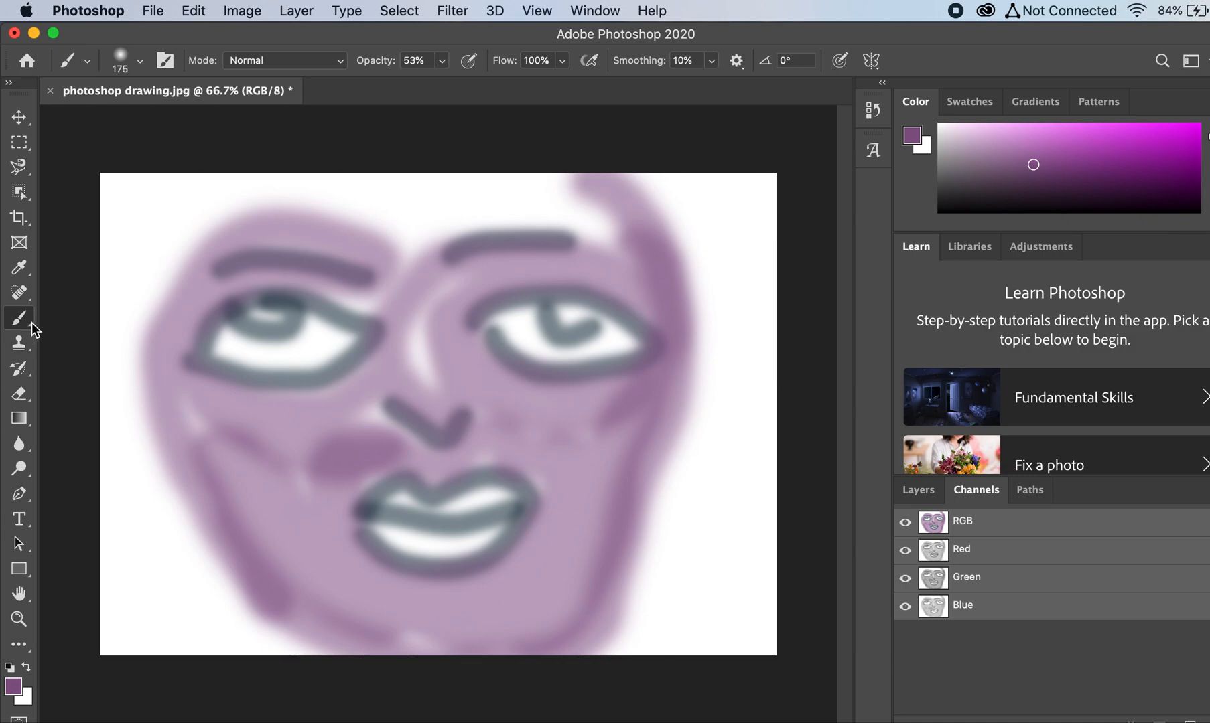
{"action": "right_click", "coordinate": [32, 322]}
{"action": "left_click", "coordinate": [81, 316]}
{"action": "left_click", "coordinate": [88, 61]}
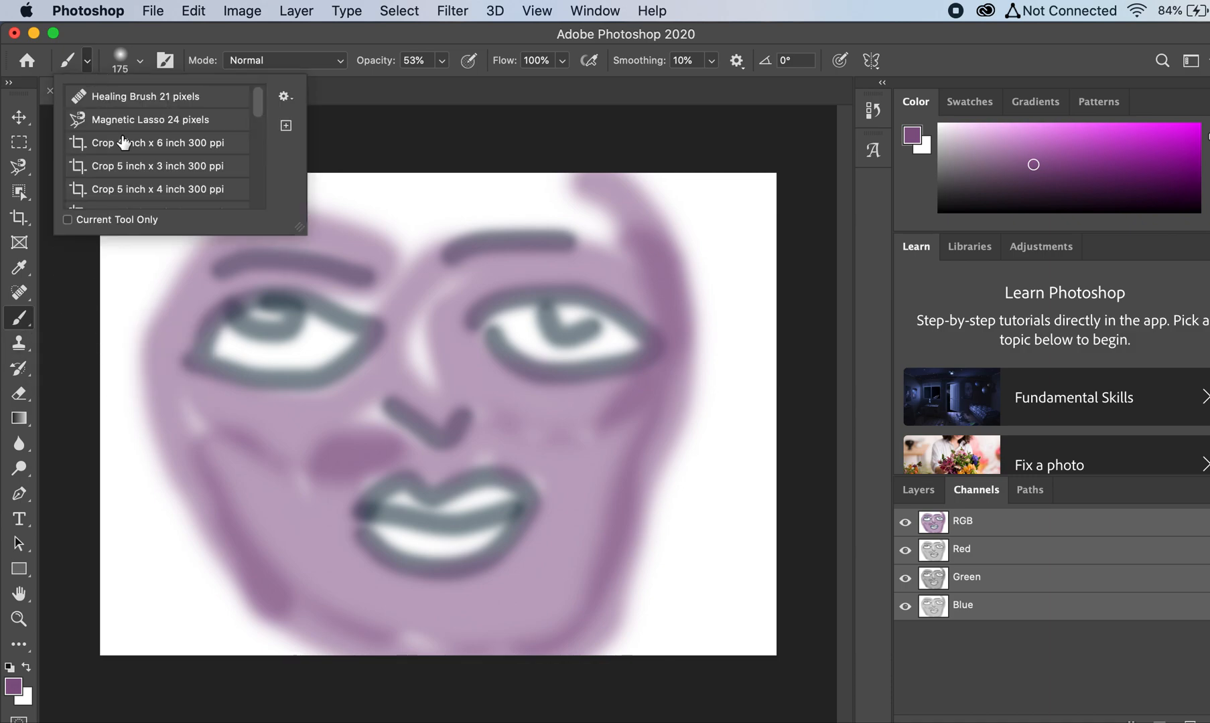
{"action": "scroll", "coordinate": [122, 141], "scroll_direction": "down", "scroll_amount": 5}
{"action": "scroll", "coordinate": [107, 147], "scroll_direction": "up", "scroll_amount": 10}
{"action": "scroll", "coordinate": [178, 178], "scroll_direction": "down", "scroll_amount": 10}
{"action": "scroll", "coordinate": [172, 173], "scroll_direction": "up", "scroll_amount": 3}
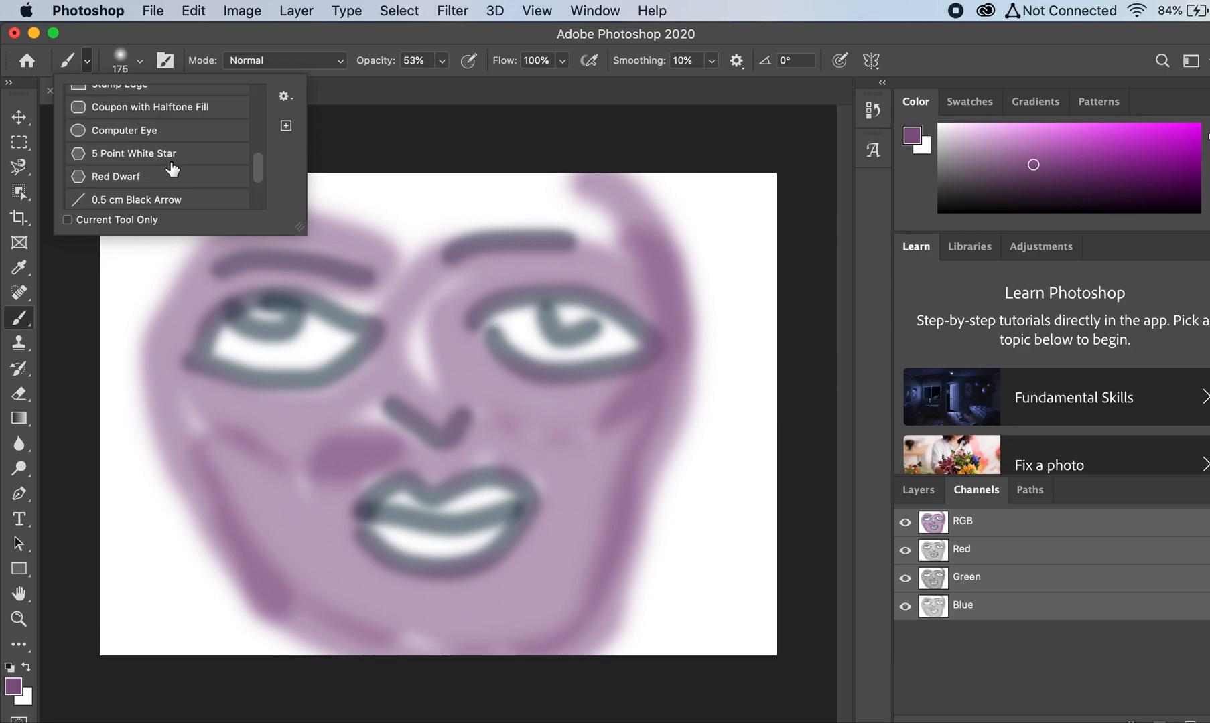
{"action": "scroll", "coordinate": [172, 169], "scroll_direction": "down", "scroll_amount": 3}
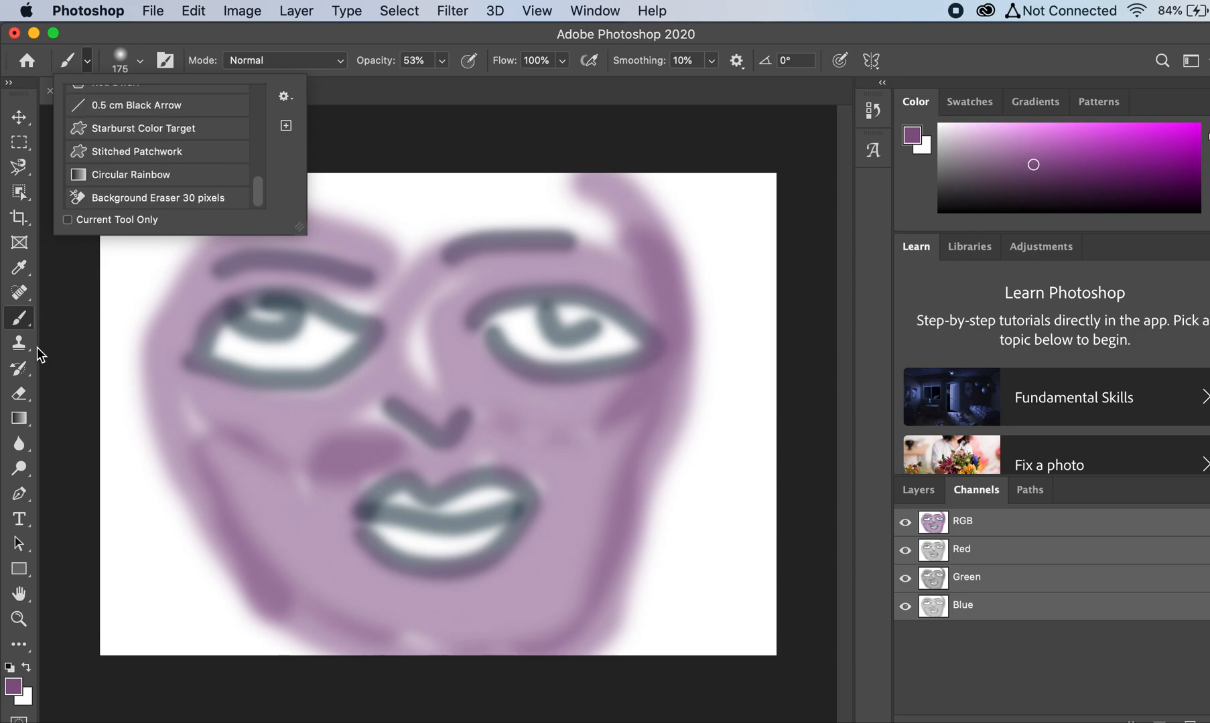
Step: Paint a short purple stroke outside the face near the upper-left forehead, and set the foreground color to dark maroon 3f101a
{"action": "left_click", "coordinate": [30, 322]}
{"action": "left_click_drag", "start_coordinate": [135, 283], "coordinate": [189, 197]}
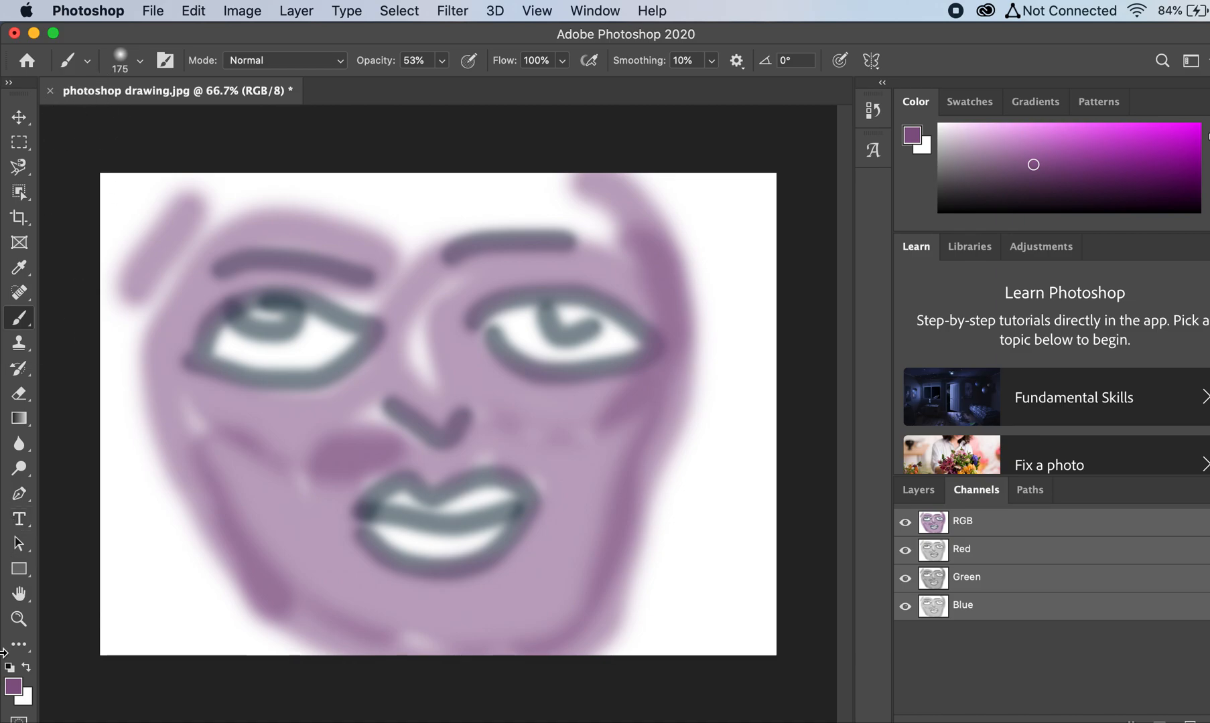
{"action": "left_click", "coordinate": [13, 690]}
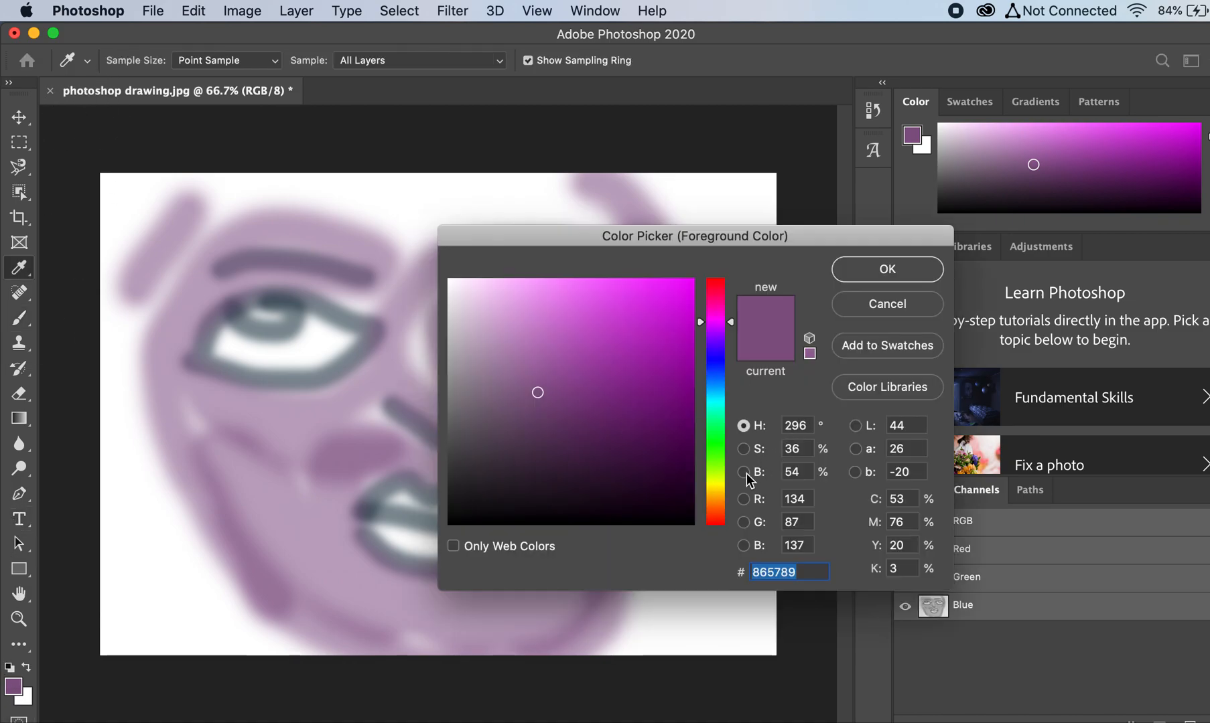
{"action": "left_click", "coordinate": [523, 484]}
{"action": "left_click", "coordinate": [720, 287]}
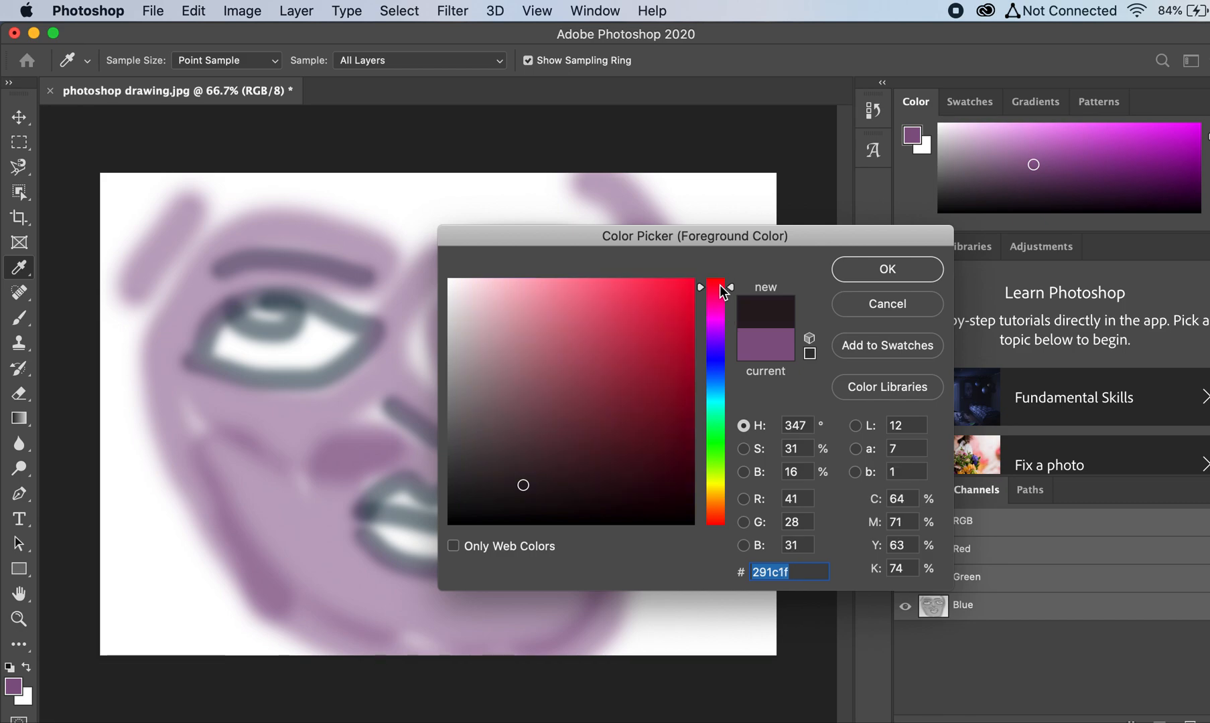
{"action": "left_click", "coordinate": [630, 463]}
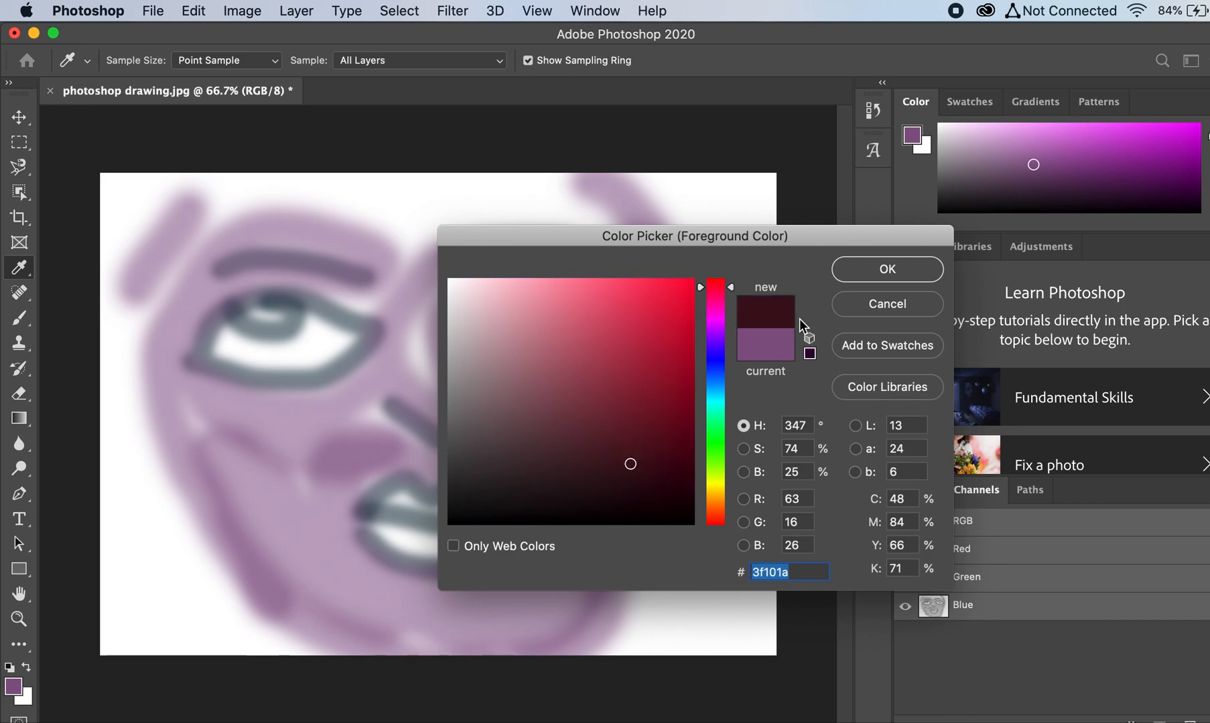
{"action": "left_click", "coordinate": [852, 269]}
Step: Raise the brush opacity to 74% and paint maroon hair with bangs across the forehead and down both sides of the face
{"action": "left_click", "coordinate": [442, 62]}
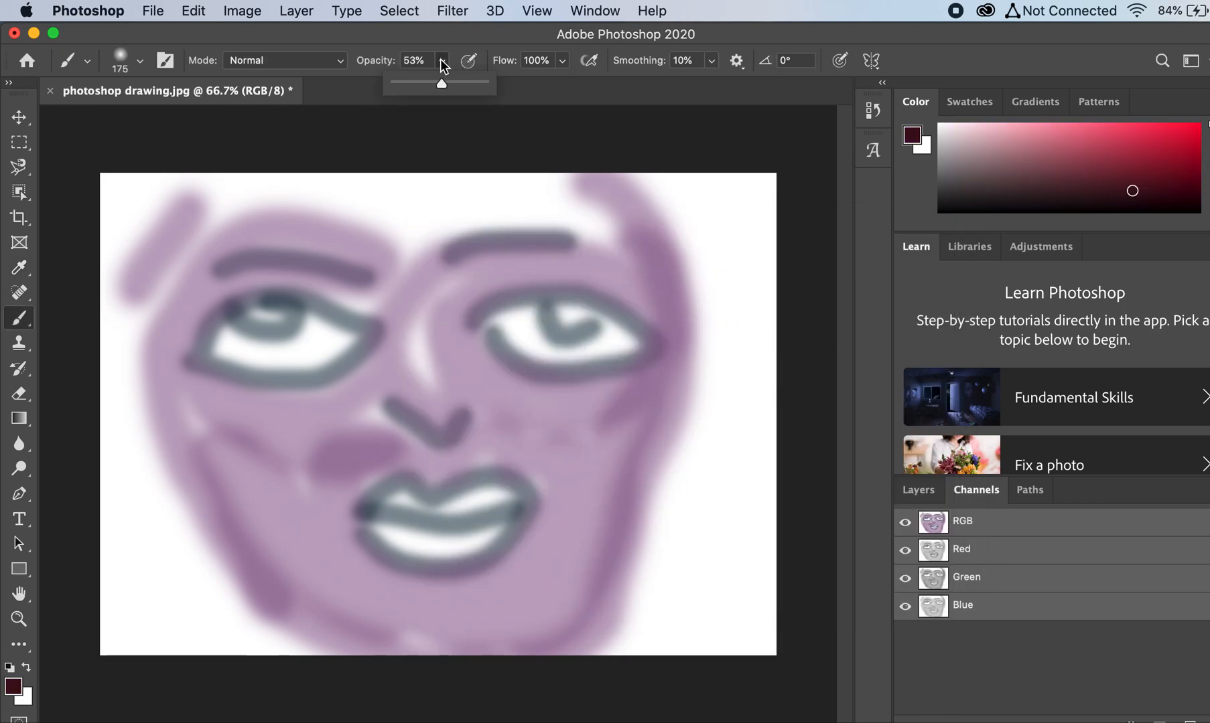
{"action": "left_click", "coordinate": [460, 81]}
{"action": "left_click", "coordinate": [344, 67]}
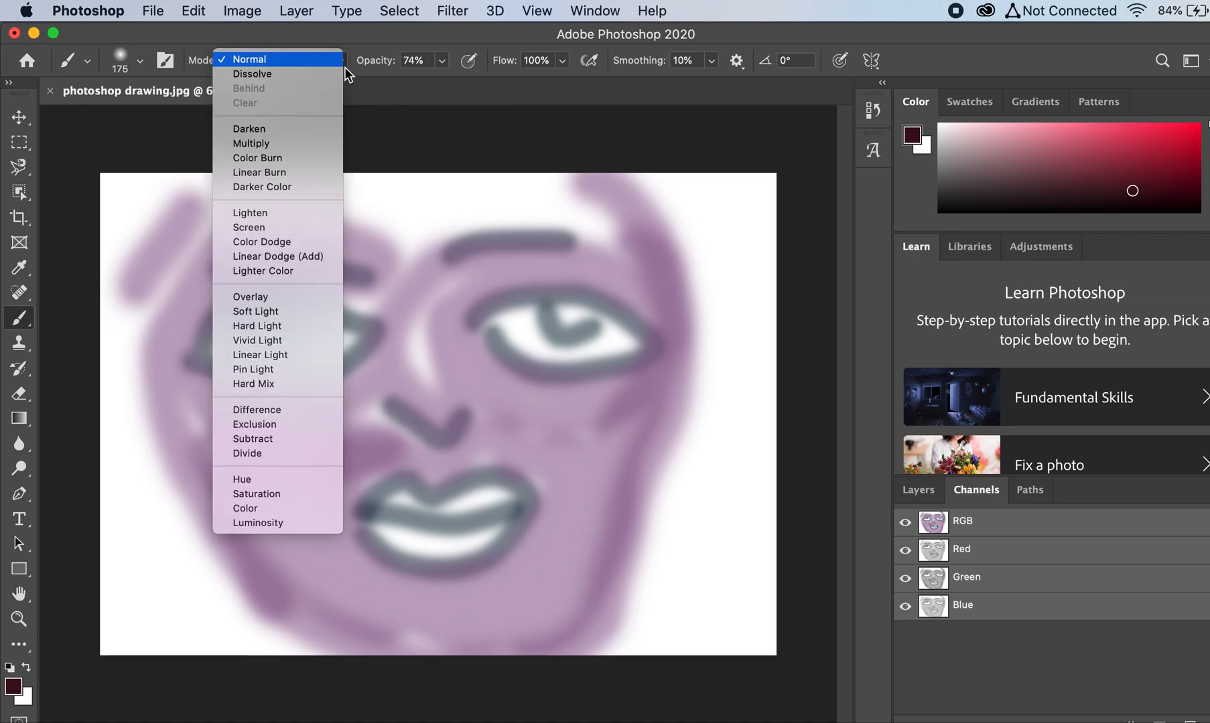
{"action": "right_click", "coordinate": [908, 106]}
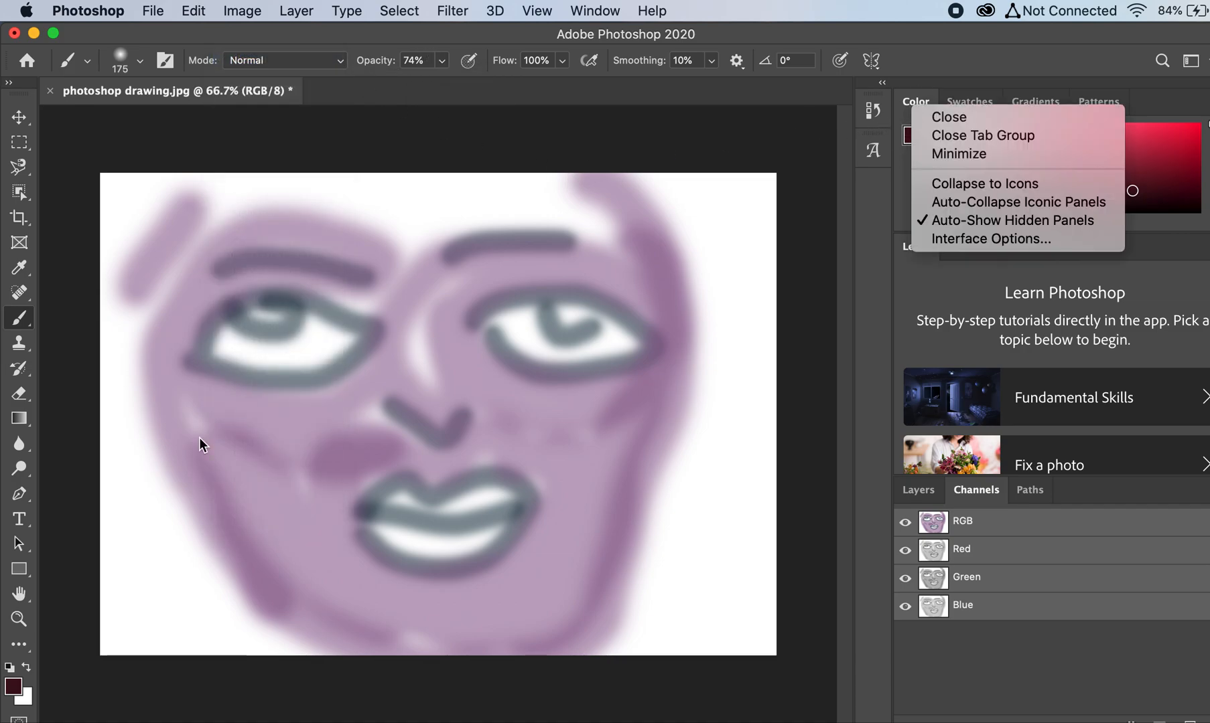
{"action": "left_click", "coordinate": [152, 468]}
{"action": "mouse_move", "coordinate": [120, 571]}
{"action": "left_mouse_down"}
{"action": "mouse_move", "coordinate": [121, 386]}
{"action": "mouse_move", "coordinate": [91, 653]}
{"action": "mouse_move", "coordinate": [159, 272]}
{"action": "mouse_move", "coordinate": [270, 183]}
{"action": "mouse_move", "coordinate": [140, 238]}
{"action": "mouse_move", "coordinate": [94, 328]}
{"action": "mouse_move", "coordinate": [152, 161]}
{"action": "mouse_move", "coordinate": [76, 405]}
{"action": "mouse_move", "coordinate": [144, 254]}
{"action": "mouse_move", "coordinate": [268, 200]}
{"action": "mouse_move", "coordinate": [462, 197]}
{"action": "mouse_move", "coordinate": [412, 177]}
{"action": "mouse_move", "coordinate": [362, 201]}
{"action": "mouse_move", "coordinate": [397, 170]}
{"action": "mouse_move", "coordinate": [483, 208]}
{"action": "mouse_move", "coordinate": [582, 201]}
{"action": "mouse_move", "coordinate": [665, 299]}
{"action": "mouse_move", "coordinate": [683, 432]}
{"action": "mouse_move", "coordinate": [629, 619]}
{"action": "mouse_move", "coordinate": [721, 367]}
{"action": "mouse_move", "coordinate": [716, 502]}
{"action": "mouse_move", "coordinate": [616, 666]}
{"action": "mouse_move", "coordinate": [648, 675]}
{"action": "mouse_move", "coordinate": [710, 630]}
{"action": "mouse_move", "coordinate": [717, 384]}
{"action": "mouse_move", "coordinate": [656, 197]}
{"action": "mouse_move", "coordinate": [576, 194]}
{"action": "mouse_move", "coordinate": [784, 491]}
{"action": "mouse_move", "coordinate": [767, 716]}
{"action": "mouse_move", "coordinate": [818, 427]}
{"action": "mouse_move", "coordinate": [716, 202]}
{"action": "mouse_move", "coordinate": [580, 183]}
{"action": "left_mouse_up"}
{"action": "mouse_move", "coordinate": [132, 302]}
{"action": "left_mouse_down"}
{"action": "mouse_move", "coordinate": [149, 267]}
{"action": "mouse_move", "coordinate": [133, 364]}
{"action": "mouse_move", "coordinate": [143, 405]}
{"action": "mouse_move", "coordinate": [186, 524]}
{"action": "mouse_move", "coordinate": [276, 662]}
{"action": "mouse_move", "coordinate": [164, 550]}
{"action": "mouse_move", "coordinate": [201, 713]}
{"action": "mouse_move", "coordinate": [166, 687]}
{"action": "mouse_move", "coordinate": [138, 559]}
{"action": "mouse_move", "coordinate": [96, 687]}
{"action": "mouse_move", "coordinate": [111, 475]}
{"action": "mouse_move", "coordinate": [96, 328]}
{"action": "mouse_move", "coordinate": [162, 218]}
{"action": "mouse_move", "coordinate": [232, 167]}
{"action": "left_mouse_up"}
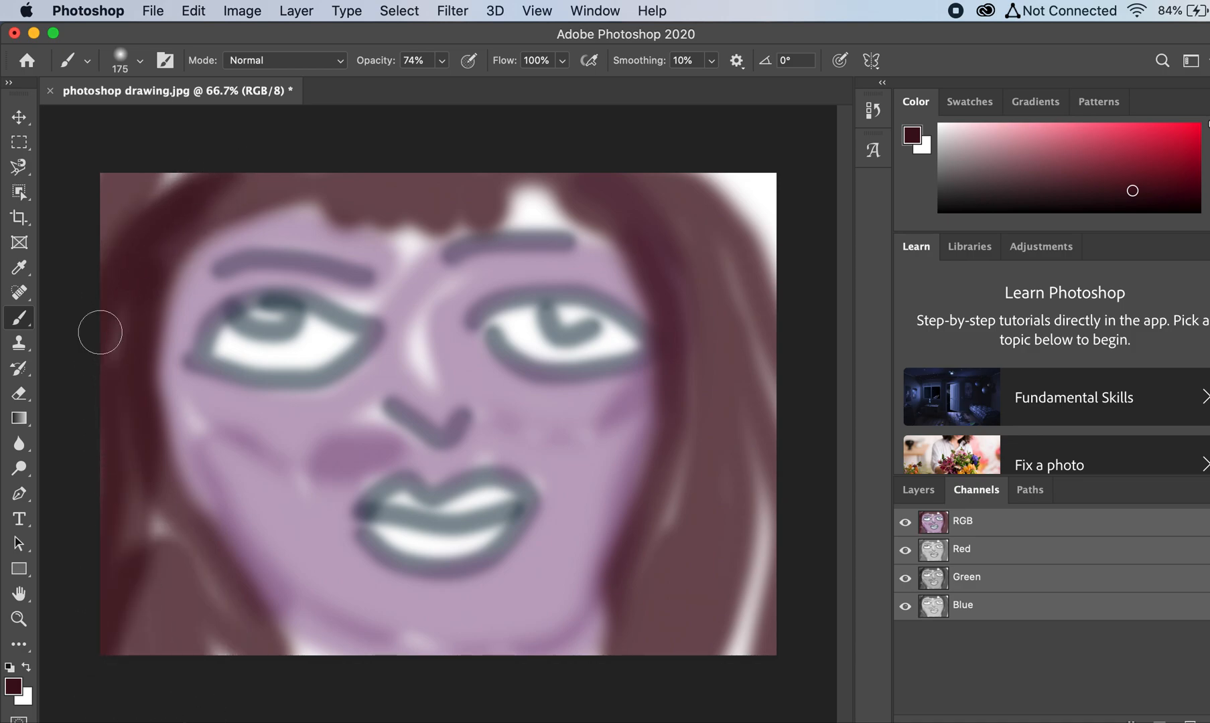
Step: Choose the Kyle's Screentones 38 brush from the Special Effects Brushes folder
{"action": "left_click", "coordinate": [140, 61]}
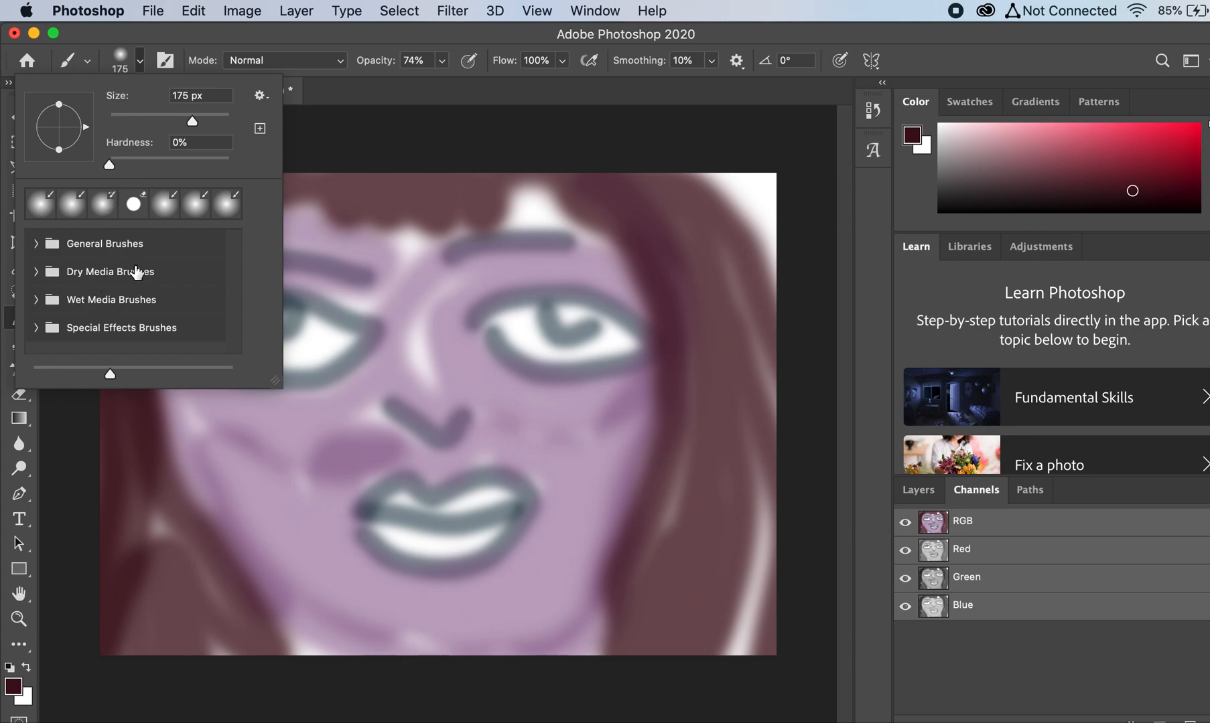
{"action": "left_click", "coordinate": [118, 327]}
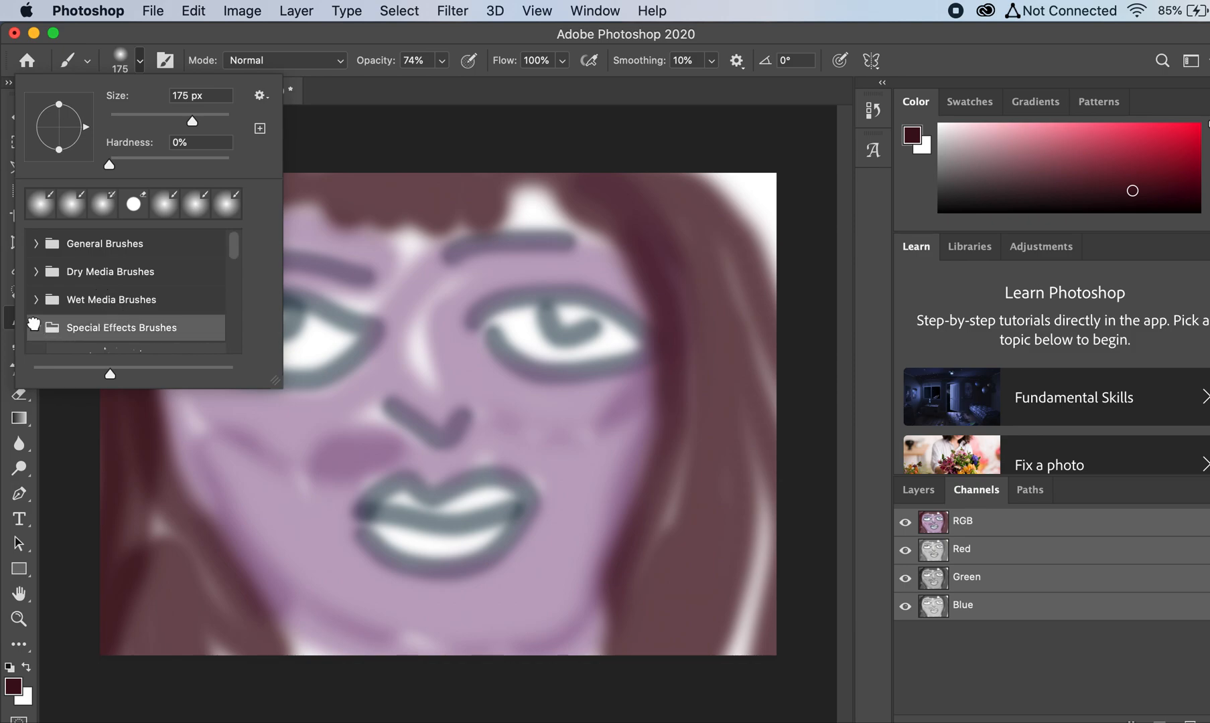
{"action": "left_click", "coordinate": [34, 327]}
{"action": "scroll", "coordinate": [98, 316], "scroll_direction": "down", "scroll_amount": 5}
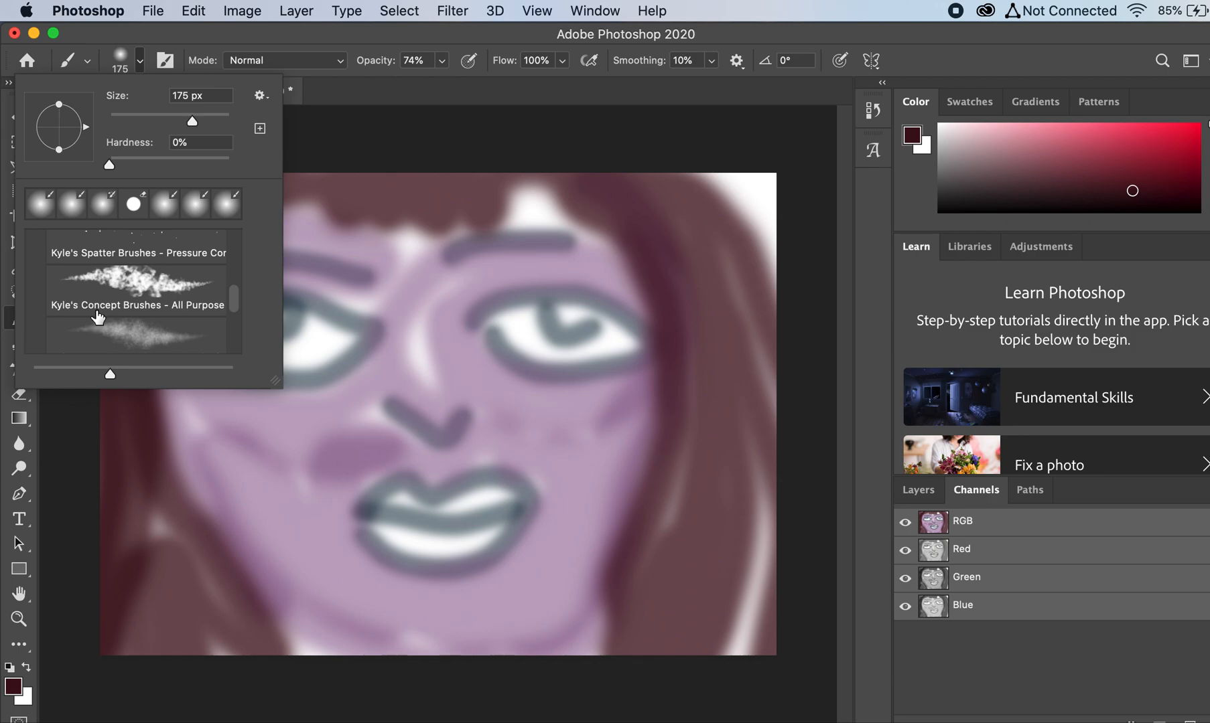
{"action": "scroll", "coordinate": [98, 317], "scroll_direction": "down", "scroll_amount": 3}
{"action": "scroll", "coordinate": [97, 317], "scroll_direction": "down", "scroll_amount": 2}
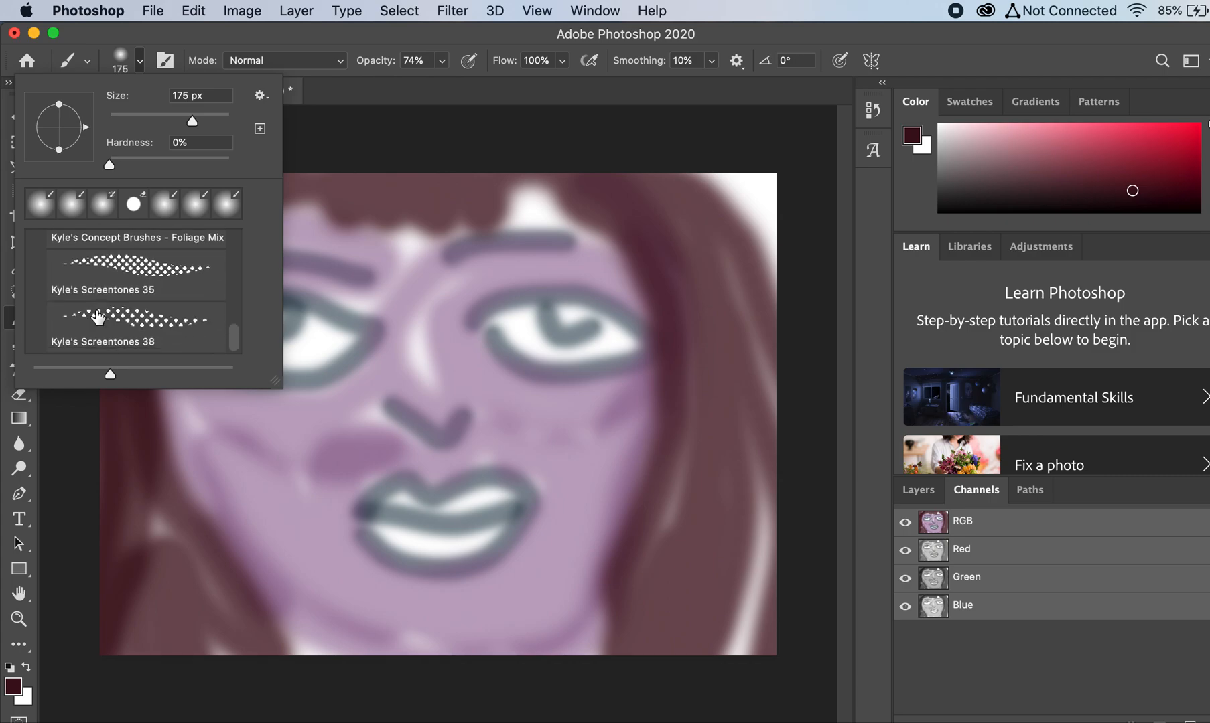
{"action": "left_click", "coordinate": [154, 325]}
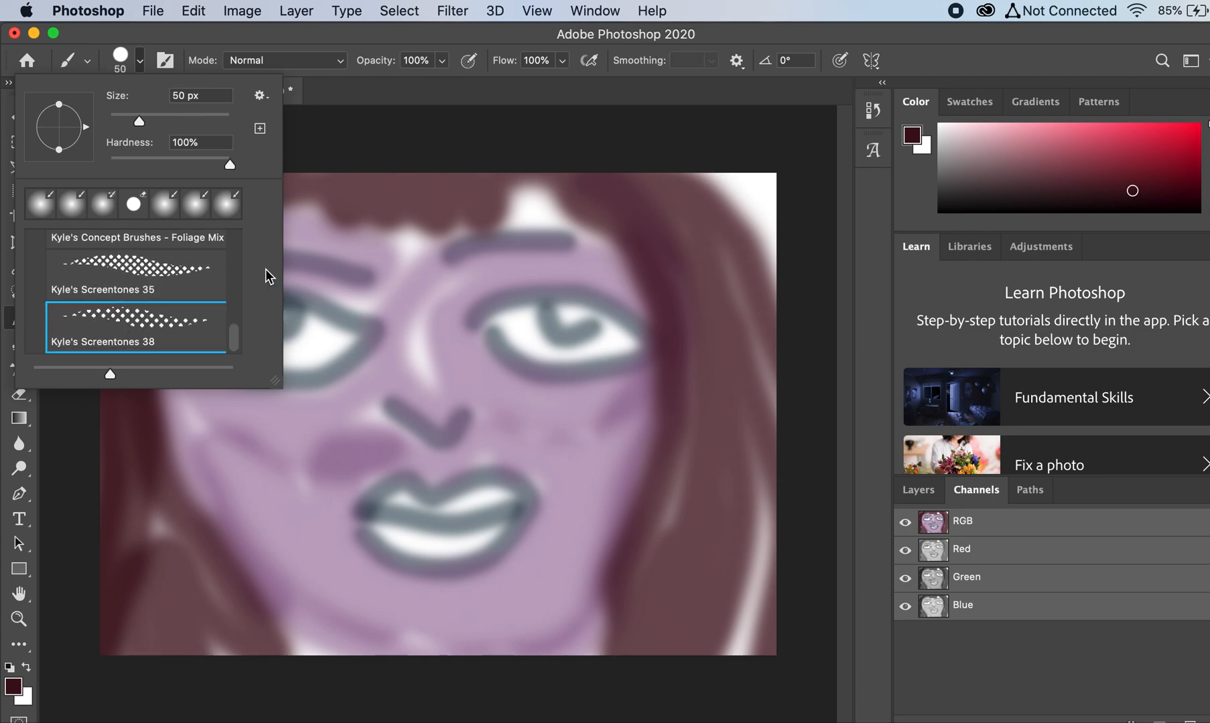
{"action": "left_click", "coordinate": [320, 116]}
Step: Set the foreground color to dark brown 3f2f10
{"action": "left_click", "coordinate": [13, 688]}
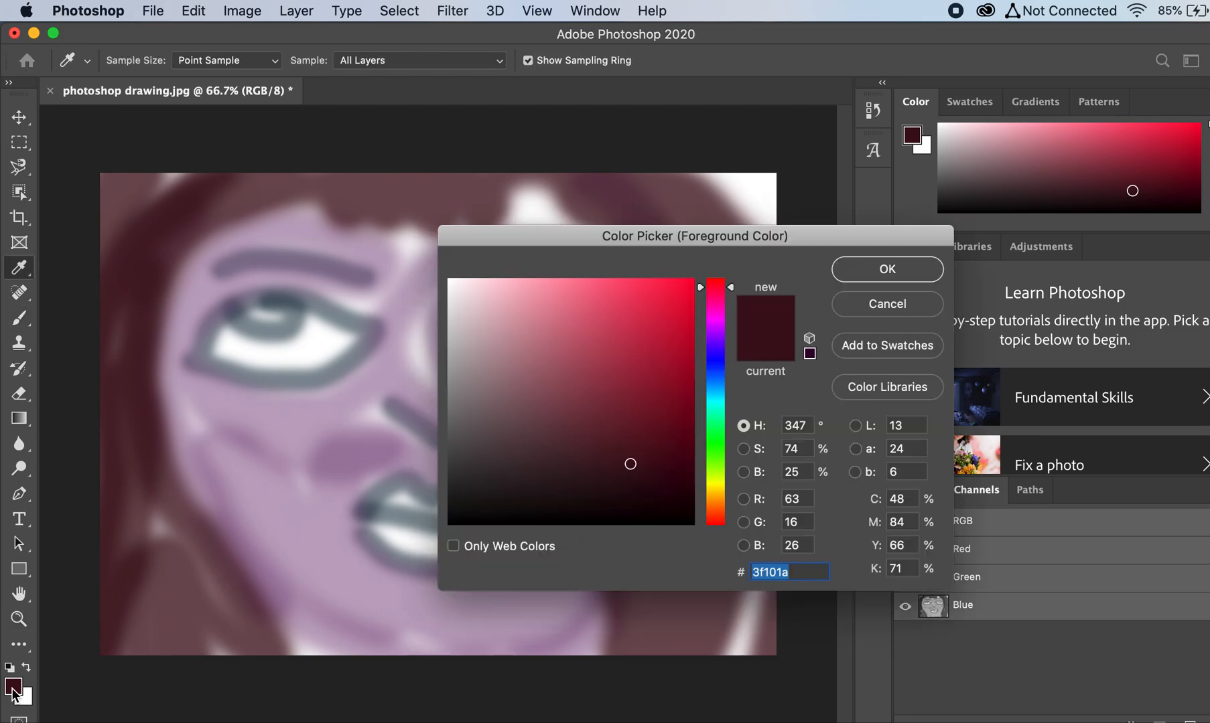
{"action": "left_click", "coordinate": [717, 497]}
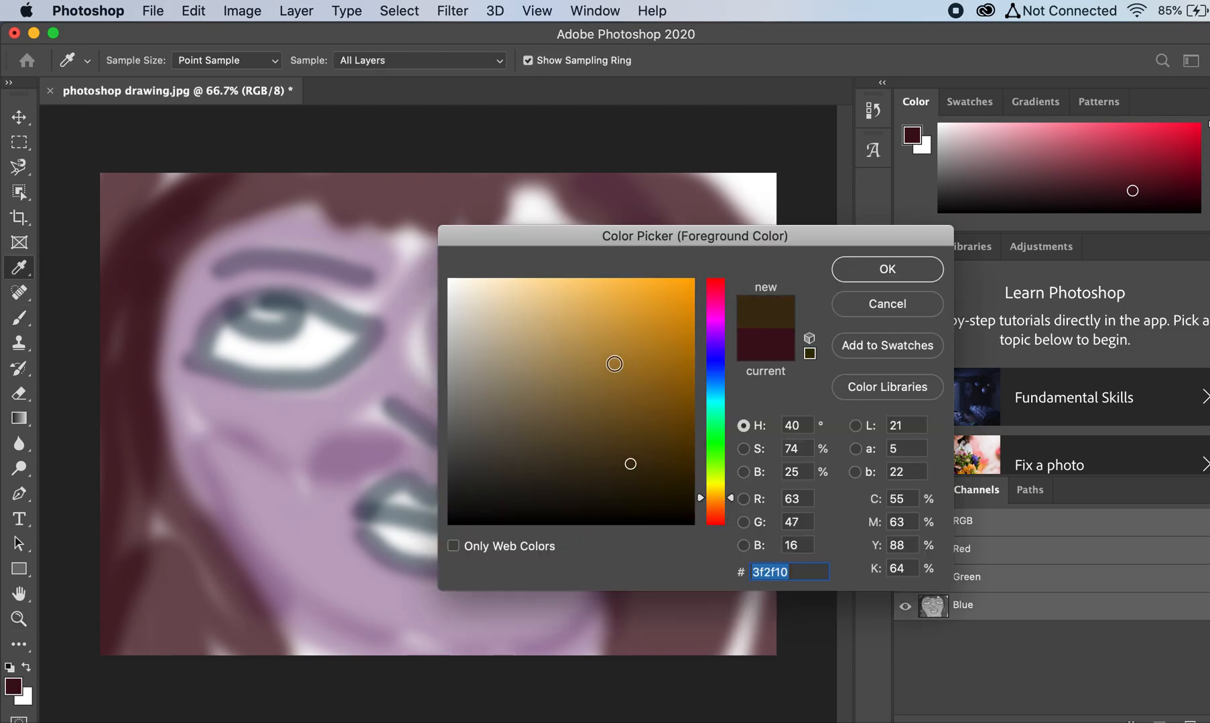
{"action": "left_click", "coordinate": [877, 275]}
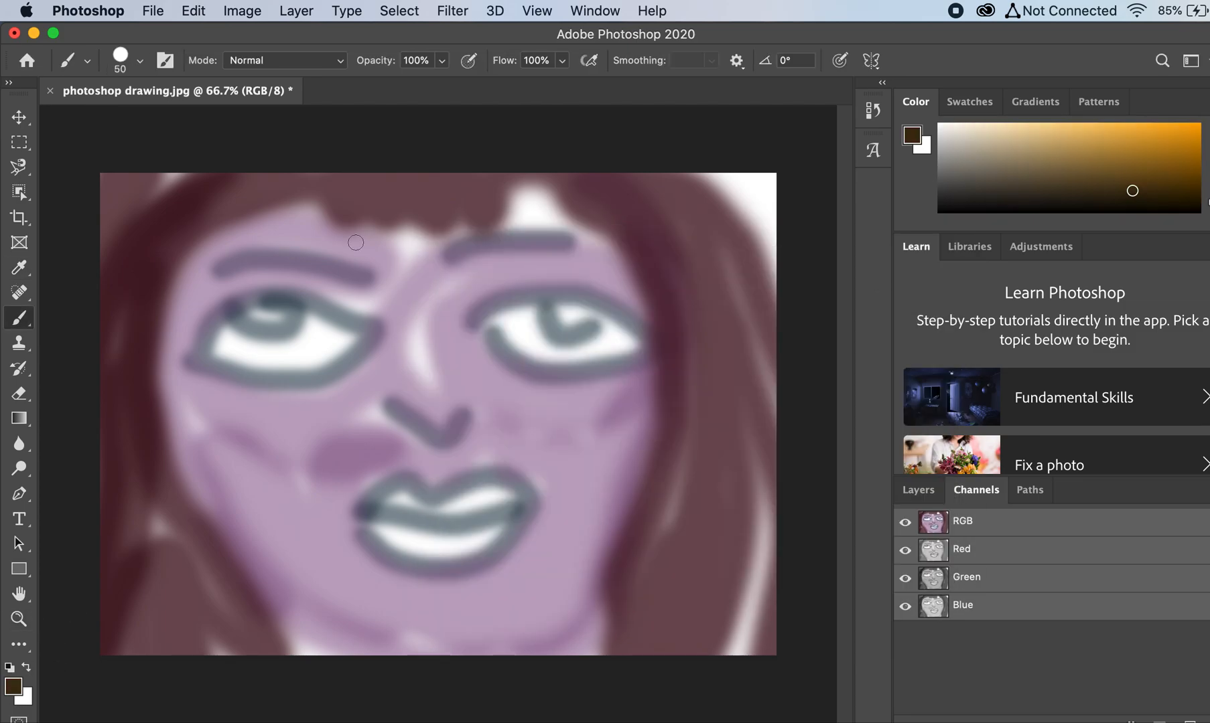
Step: Enlarge the screentone brush to 87 px and paint one long and one short textured stroke on the hair right of the face
{"action": "left_click", "coordinate": [141, 63]}
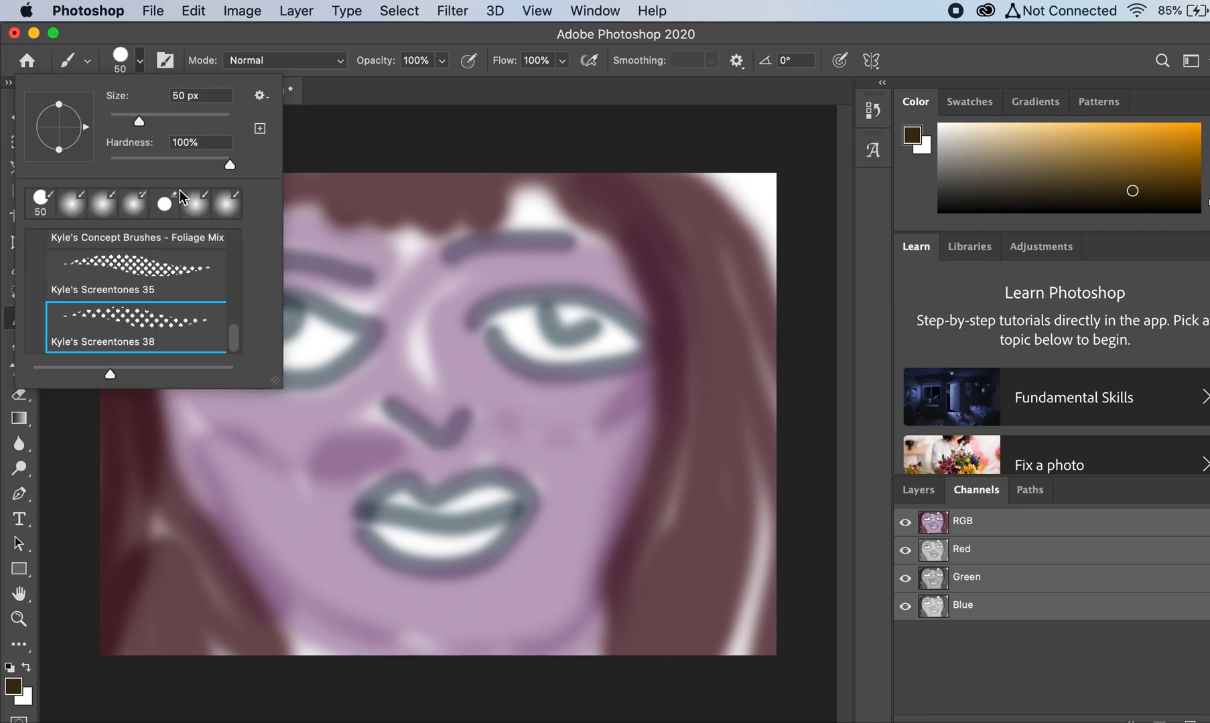
{"action": "left_click", "coordinate": [164, 119]}
{"action": "mouse_move", "coordinate": [664, 612]}
{"action": "left_mouse_down"}
{"action": "mouse_move", "coordinate": [702, 393]}
{"action": "mouse_move", "coordinate": [692, 308]}
{"action": "left_mouse_up"}
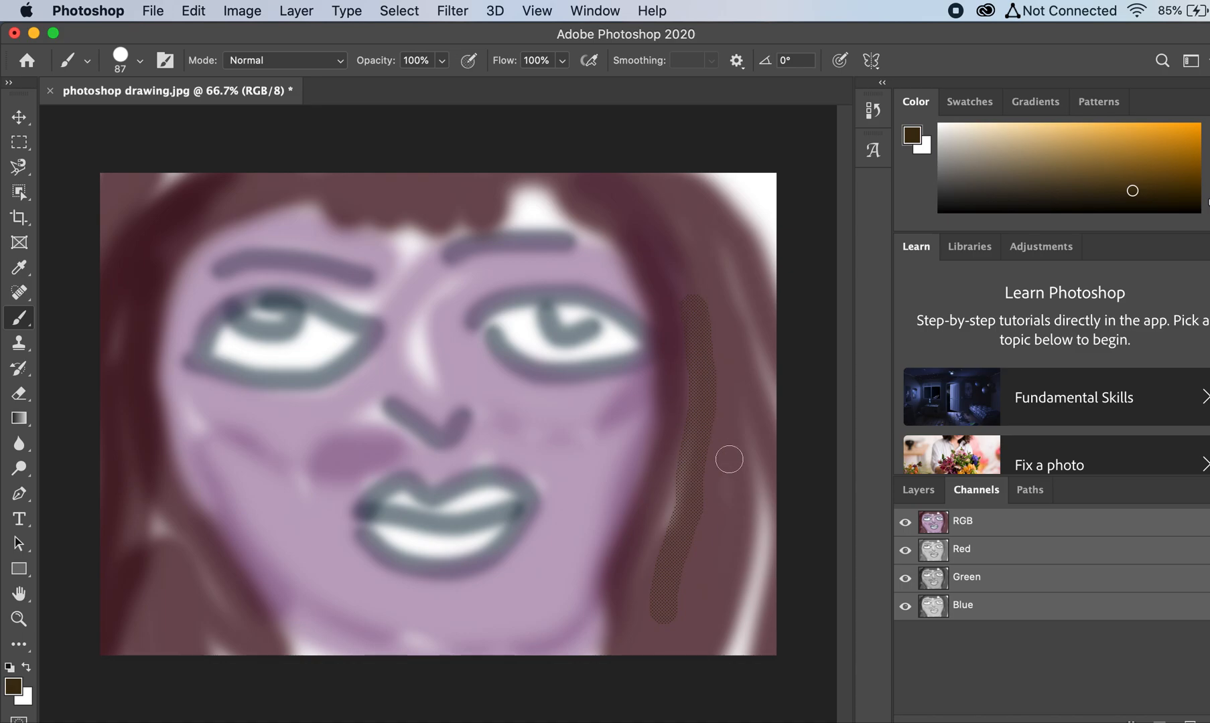
{"action": "key", "text": "super+plus"}
{"action": "key", "text": "super+plus"}
{"action": "scroll", "coordinate": [728, 460], "scroll_direction": "right", "scroll_amount": 5}
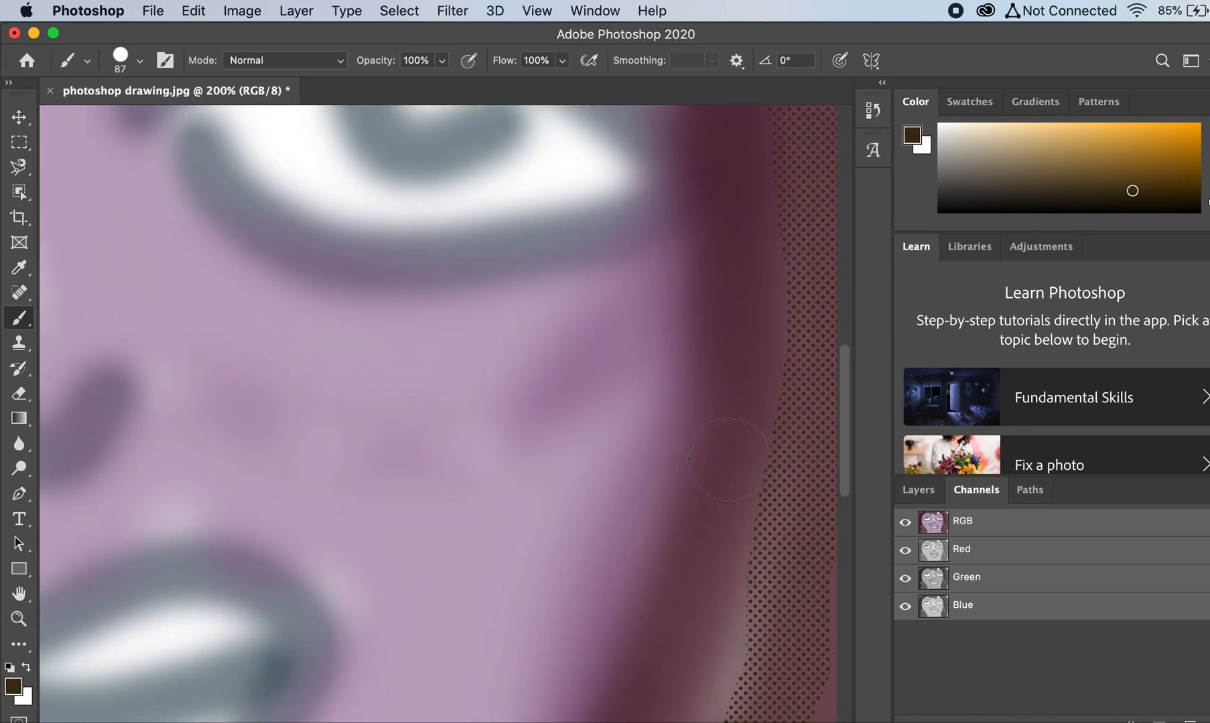
{"action": "mouse_move", "coordinate": [758, 440]}
{"action": "left_mouse_down"}
{"action": "mouse_move", "coordinate": [759, 553]}
{"action": "mouse_move", "coordinate": [746, 568]}
{"action": "left_mouse_up"}
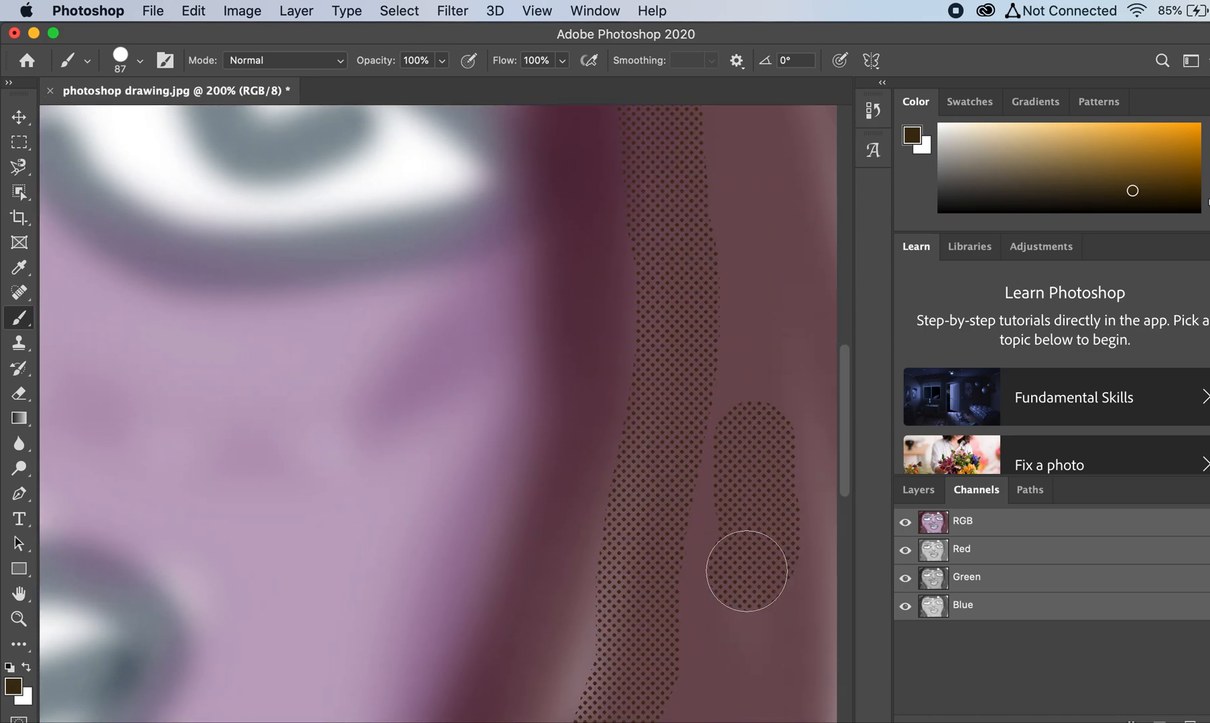
{"action": "key", "text": "super+minus"}
{"action": "key", "text": "super+minus"}
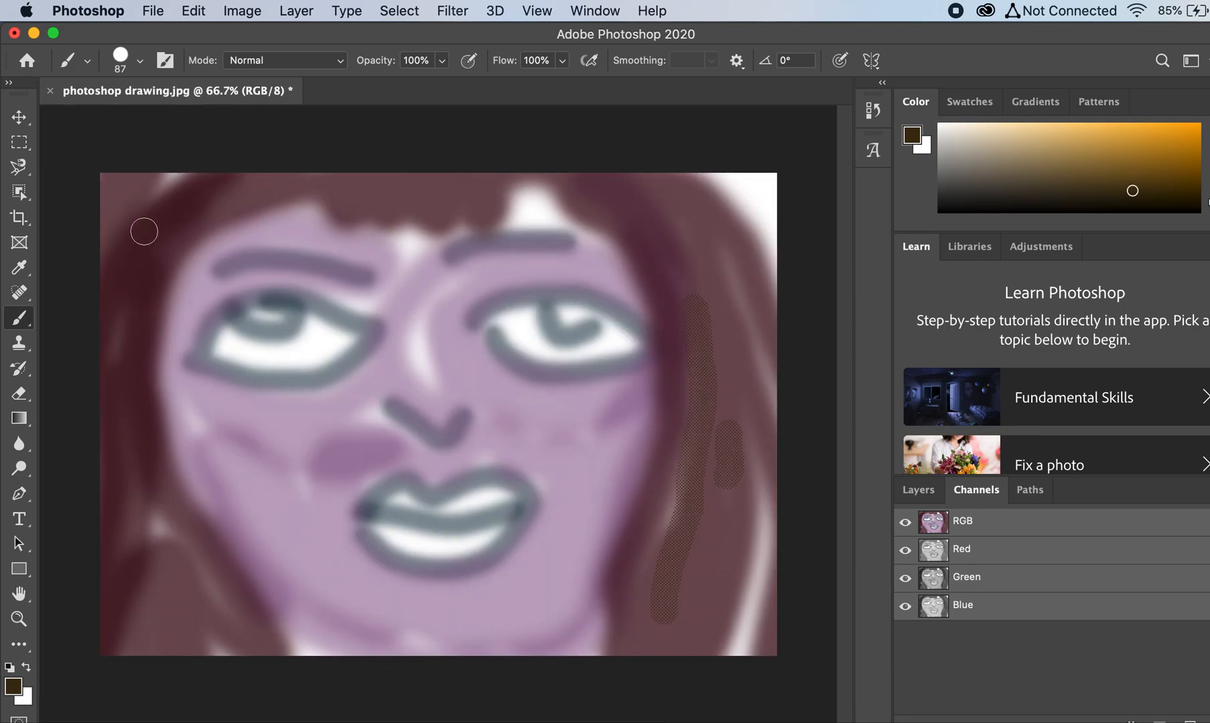
Step: Paint screentone texture on the hair left of the face and over the irises of both eyes
{"action": "left_click_drag", "start_coordinate": [137, 646], "coordinate": [161, 484]}
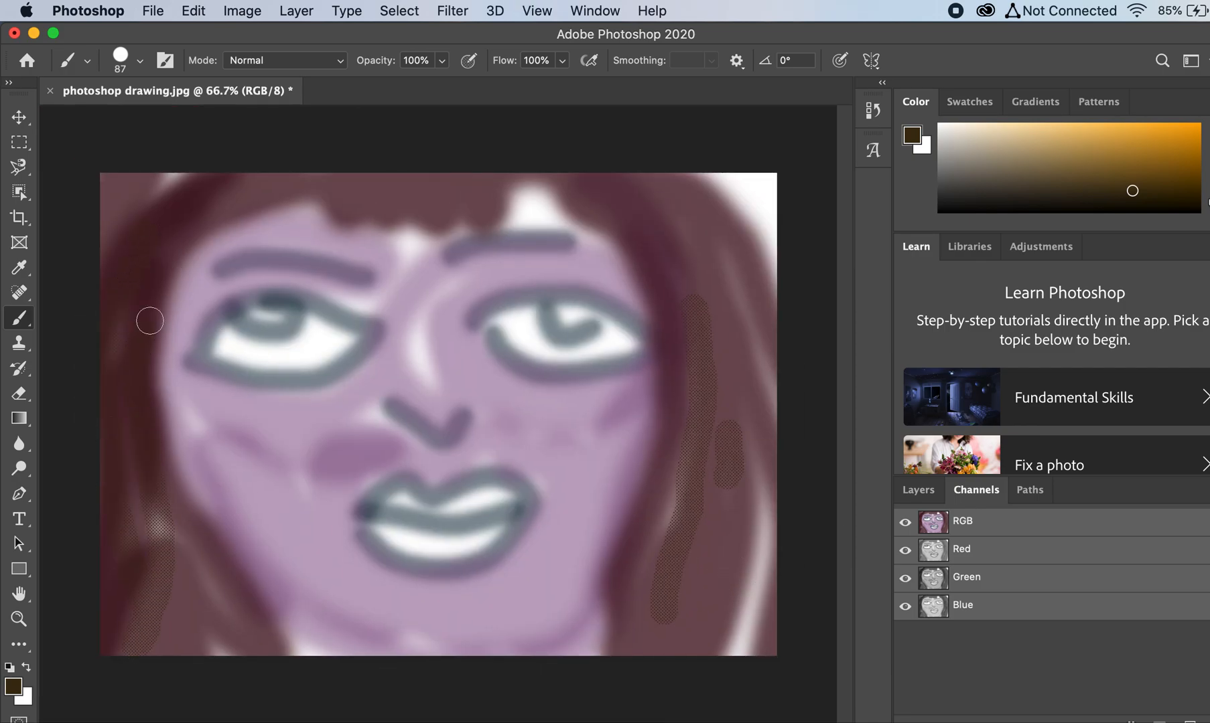
{"action": "left_click", "coordinate": [265, 322]}
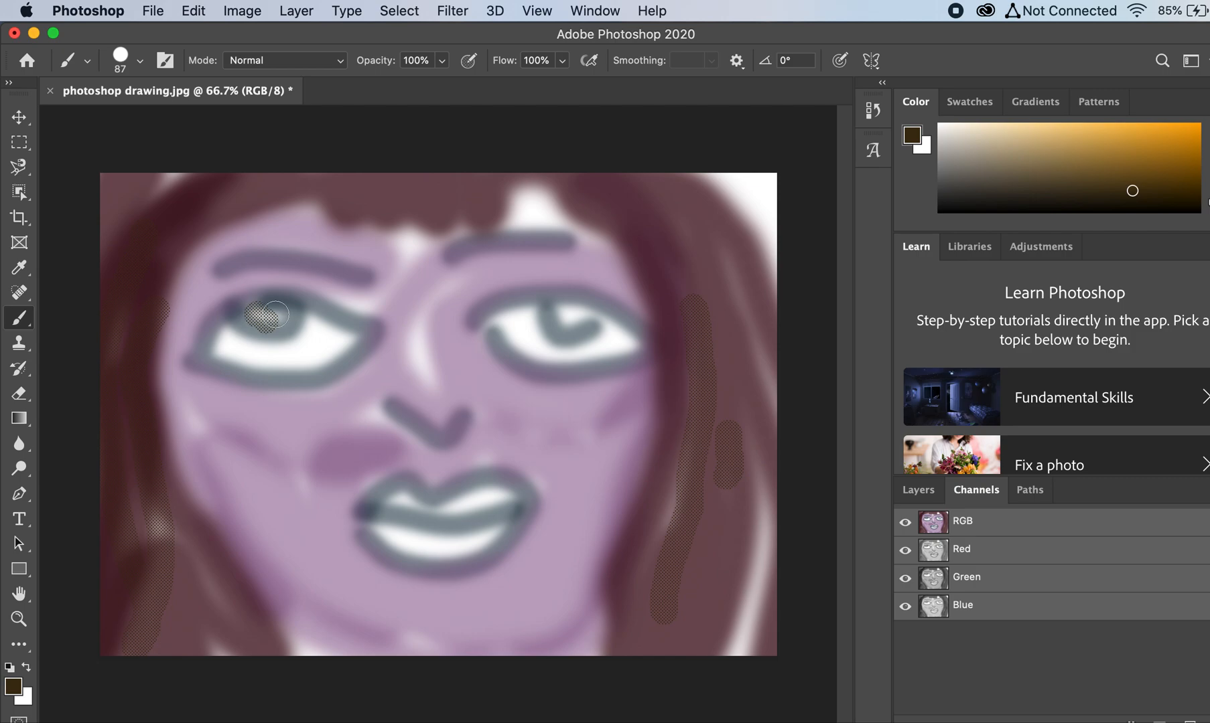
{"action": "left_click_drag", "start_coordinate": [569, 321], "coordinate": [579, 313]}
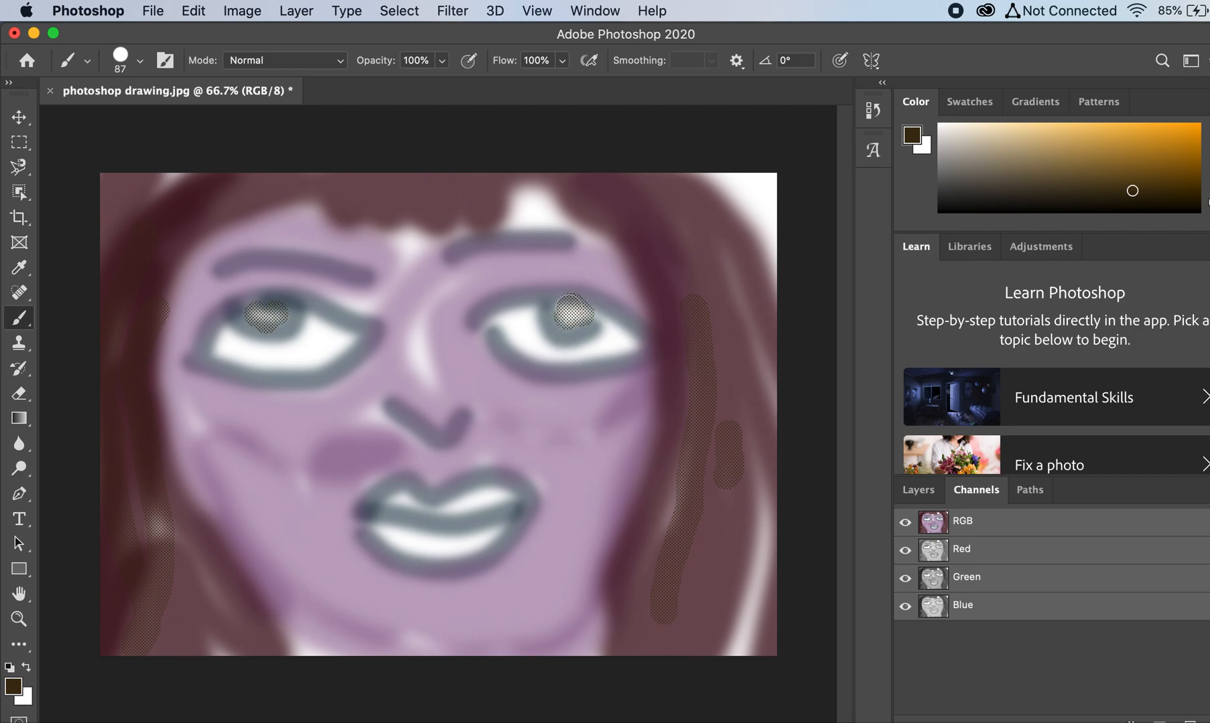
Step: Review the tool presets list again from its beginning
{"action": "left_click", "coordinate": [87, 61]}
{"action": "left_click", "coordinate": [74, 64]}
{"action": "left_click", "coordinate": [75, 64]}
{"action": "left_click", "coordinate": [74, 62]}
{"action": "left_click", "coordinate": [68, 63]}
{"action": "scroll", "coordinate": [132, 124], "scroll_direction": "up", "scroll_amount": 10}
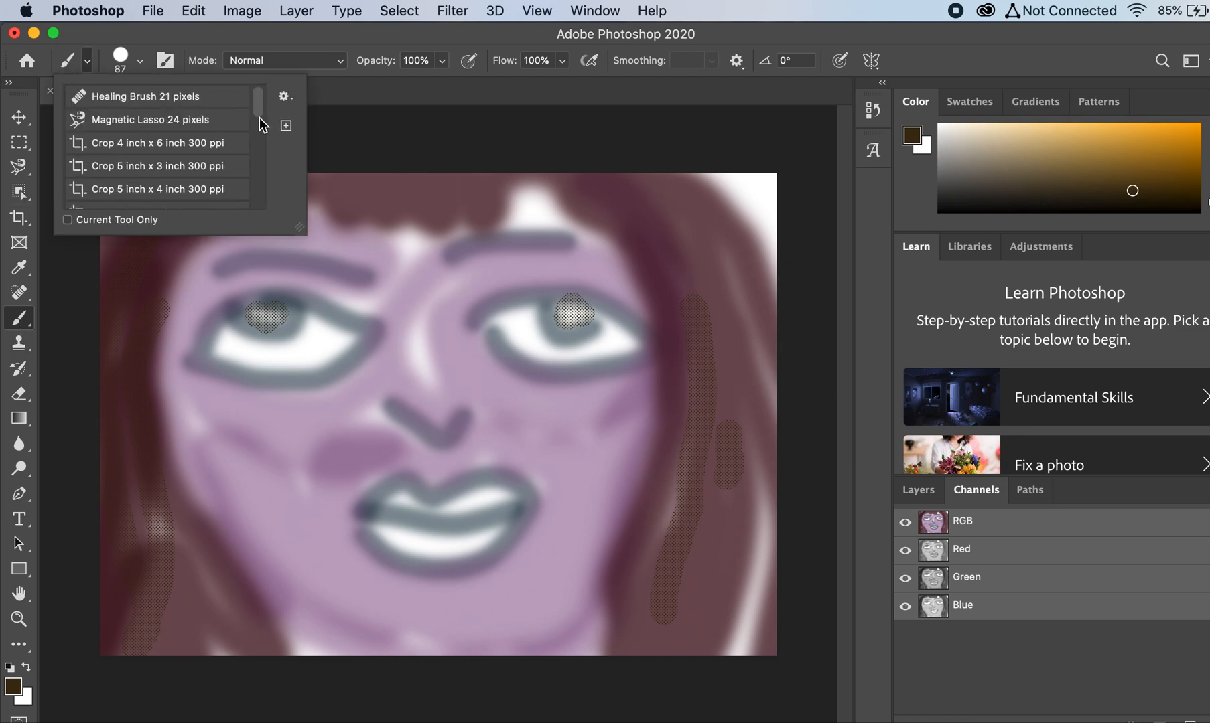
{"action": "left_click", "coordinate": [87, 58]}
{"action": "left_click", "coordinate": [74, 59]}
Step: Browse the brush preset folders and choose the Kyle's Ultimate Pastel Palooza brush from the Dry Media Brushes
{"action": "left_click", "coordinate": [139, 63]}
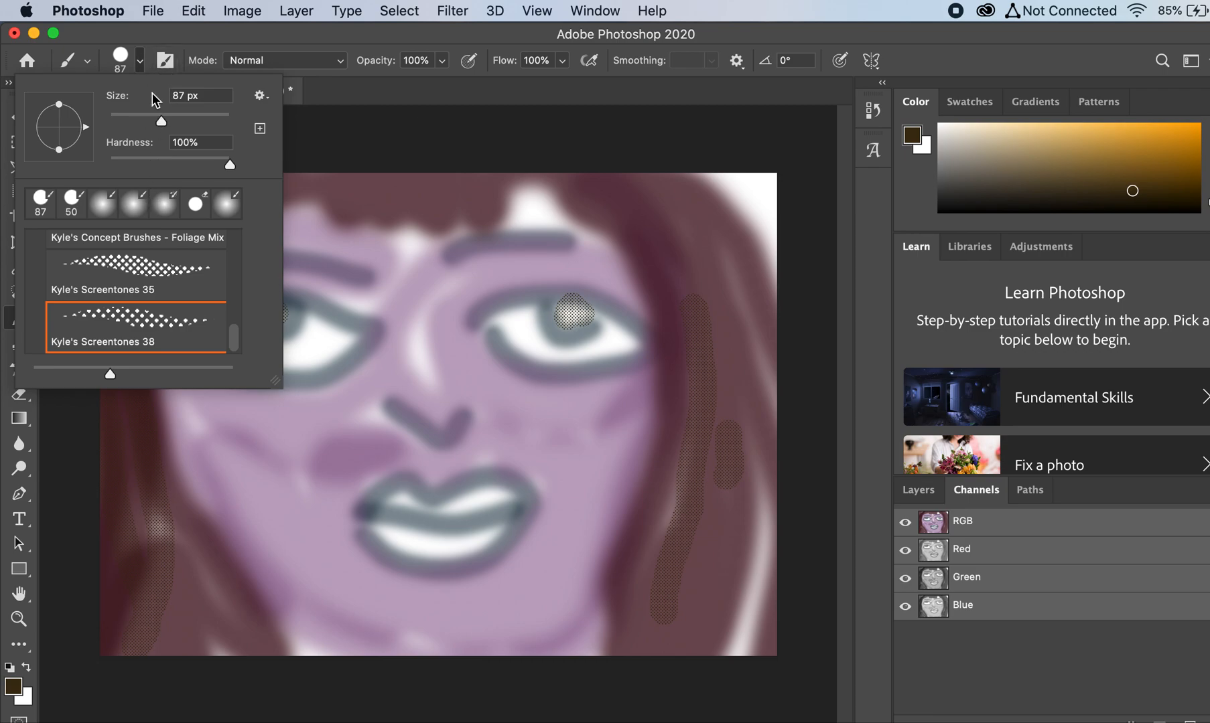
{"action": "scroll", "coordinate": [163, 324], "scroll_direction": "up", "scroll_amount": 15}
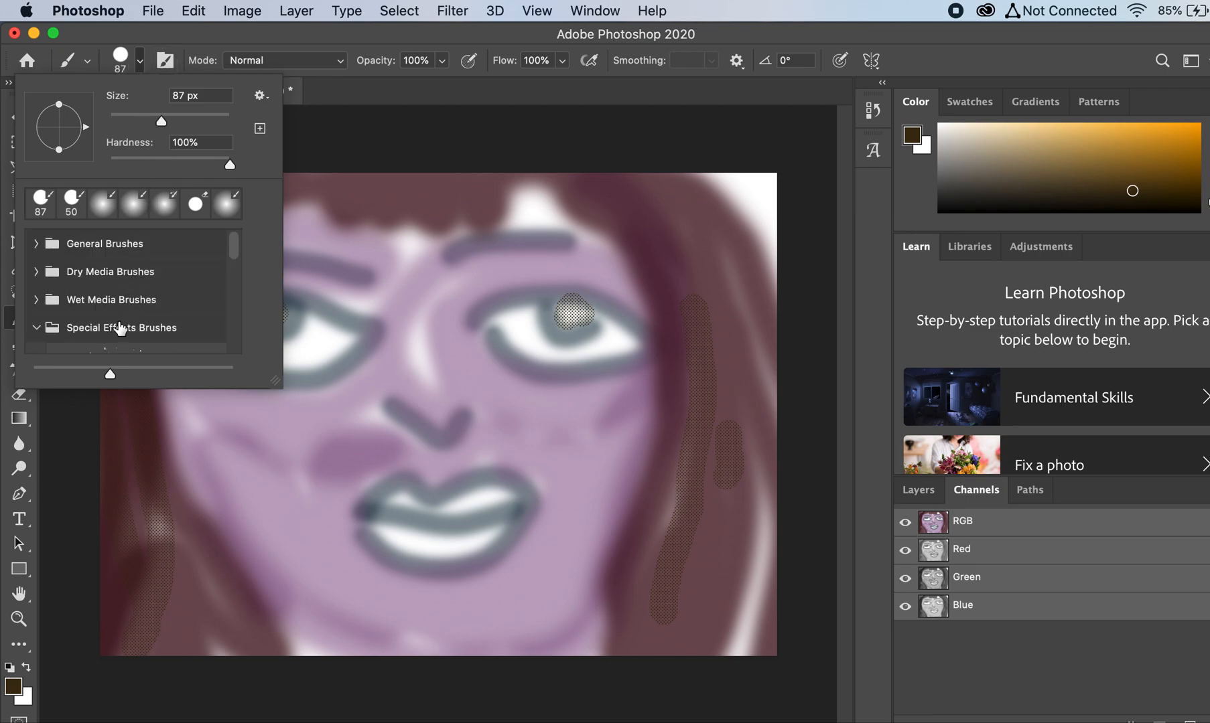
{"action": "scroll", "coordinate": [115, 320], "scroll_direction": "down", "scroll_amount": 2}
{"action": "scroll", "coordinate": [115, 320], "scroll_direction": "up", "scroll_amount": 2}
{"action": "left_click", "coordinate": [99, 297]}
{"action": "scroll", "coordinate": [107, 331], "scroll_direction": "down", "scroll_amount": 3}
{"action": "scroll", "coordinate": [107, 332], "scroll_direction": "up", "scroll_amount": 3}
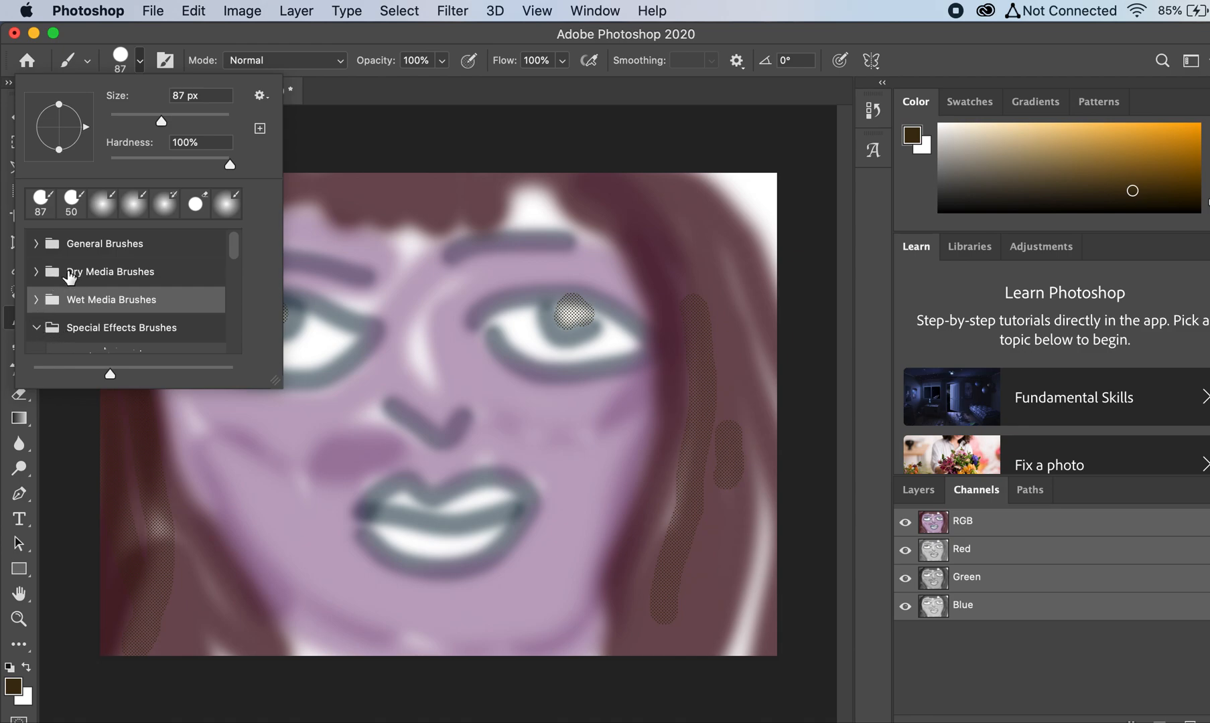
{"action": "left_click", "coordinate": [68, 275]}
{"action": "left_click", "coordinate": [37, 275]}
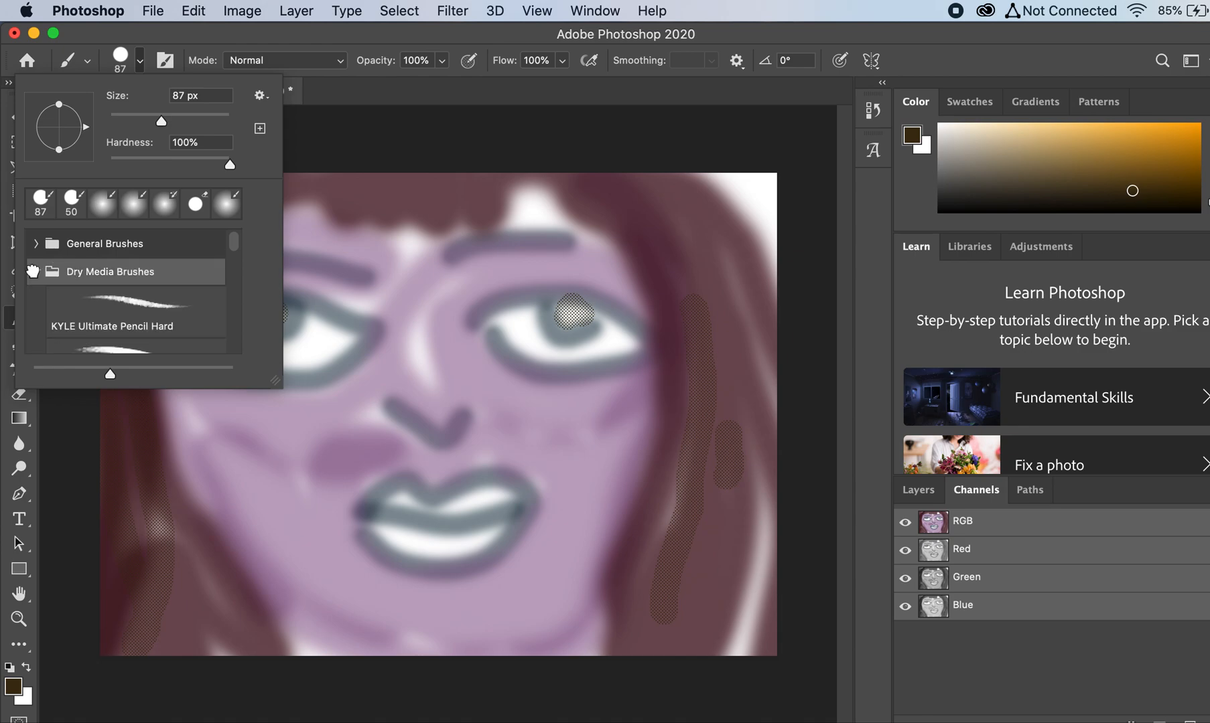
{"action": "scroll", "coordinate": [91, 317], "scroll_direction": "down", "scroll_amount": 2}
{"action": "scroll", "coordinate": [121, 290], "scroll_direction": "down", "scroll_amount": 5}
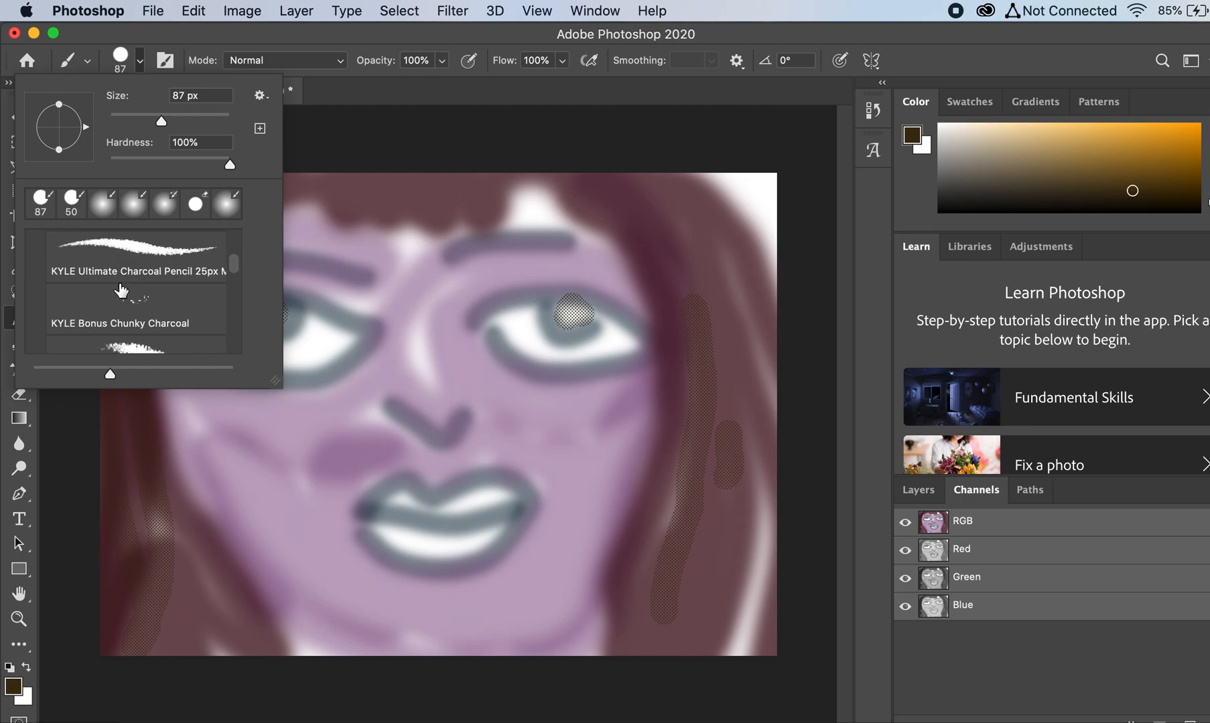
{"action": "left_click", "coordinate": [127, 295]}
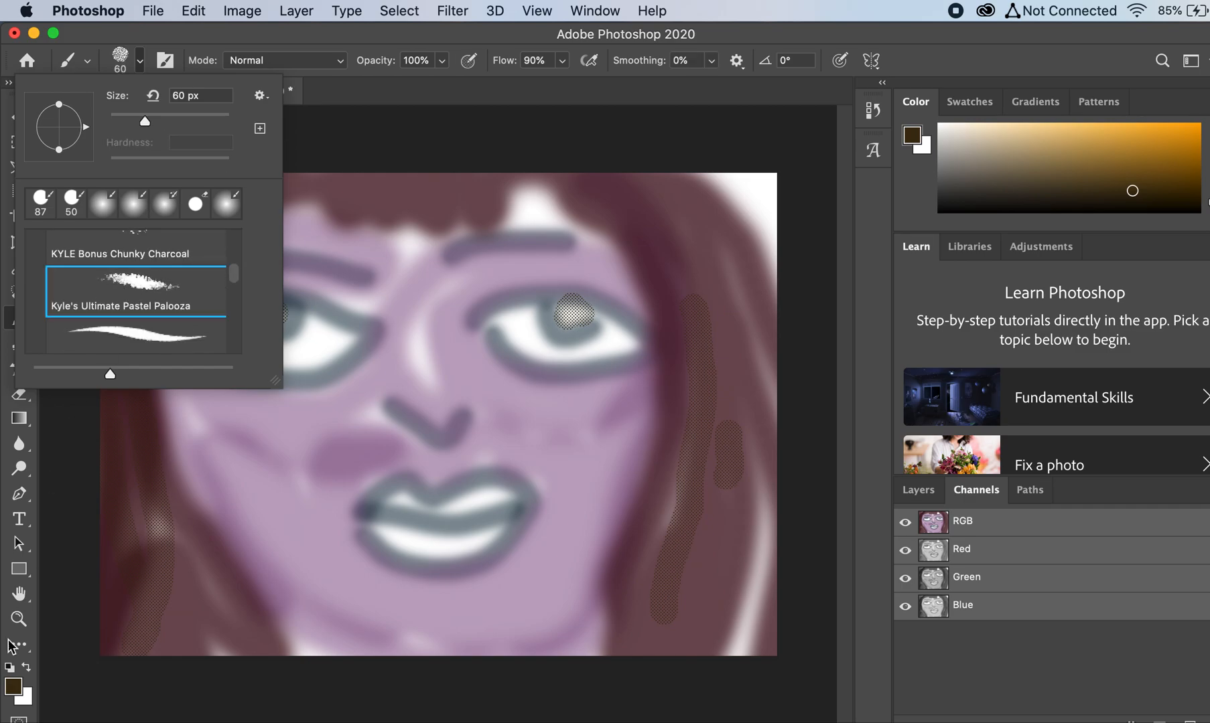
Step: Set the foreground color to brown 865e11 and paint 89 px pastel strokes down the hair left of the face
{"action": "left_click", "coordinate": [15, 689]}
{"action": "left_click", "coordinate": [662, 395]}
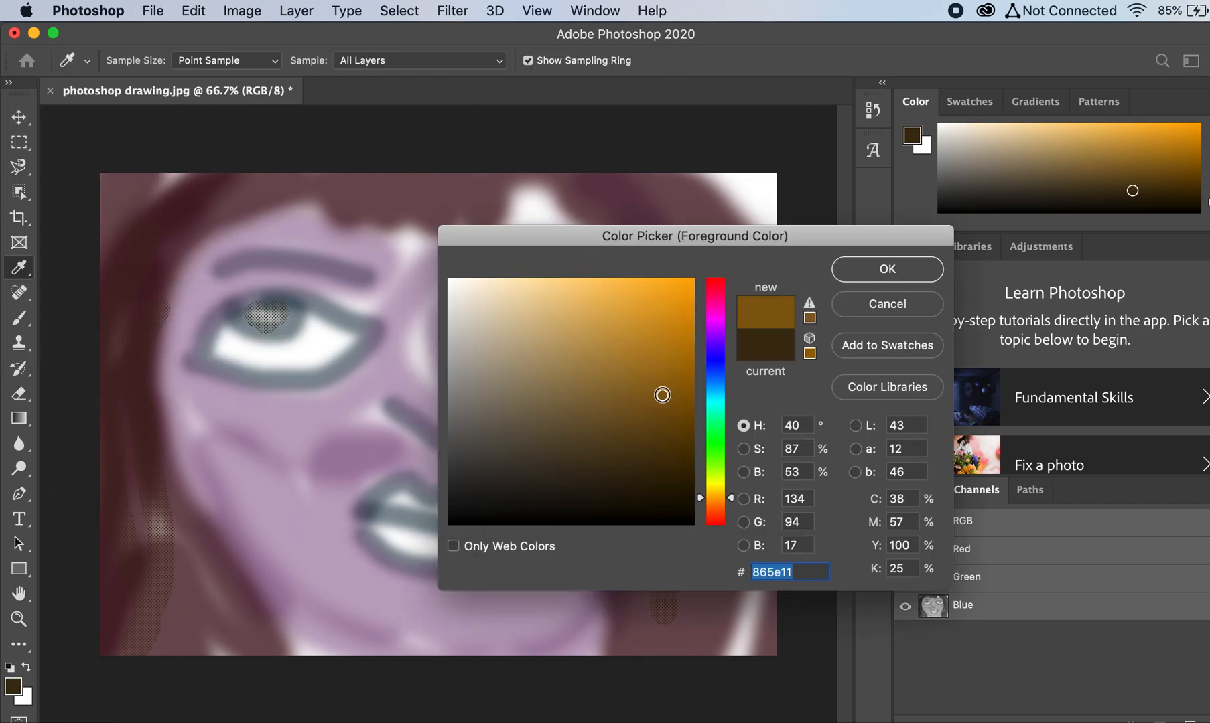
{"action": "left_click", "coordinate": [862, 271]}
{"action": "left_click", "coordinate": [138, 61]}
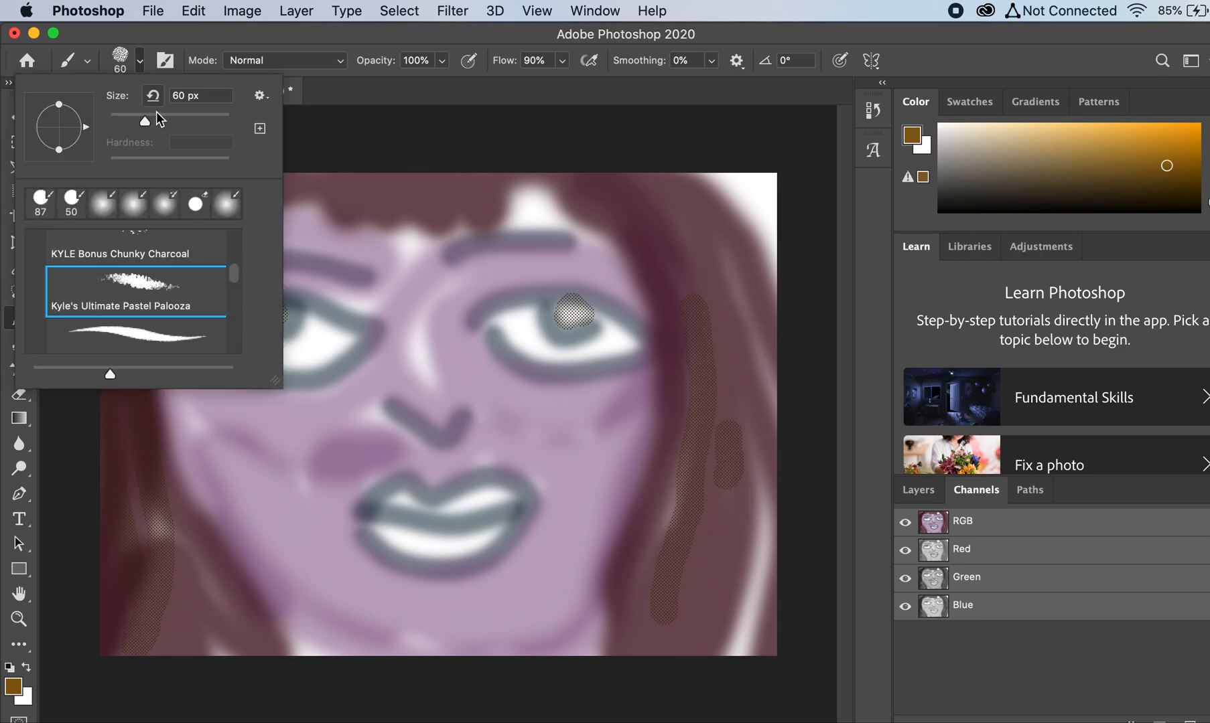
{"action": "left_click", "coordinate": [125, 566]}
{"action": "mouse_move", "coordinate": [123, 608]}
{"action": "left_mouse_down"}
{"action": "mouse_move", "coordinate": [137, 513]}
{"action": "mouse_move", "coordinate": [122, 338]}
{"action": "mouse_move", "coordinate": [159, 623]}
{"action": "left_mouse_up"}
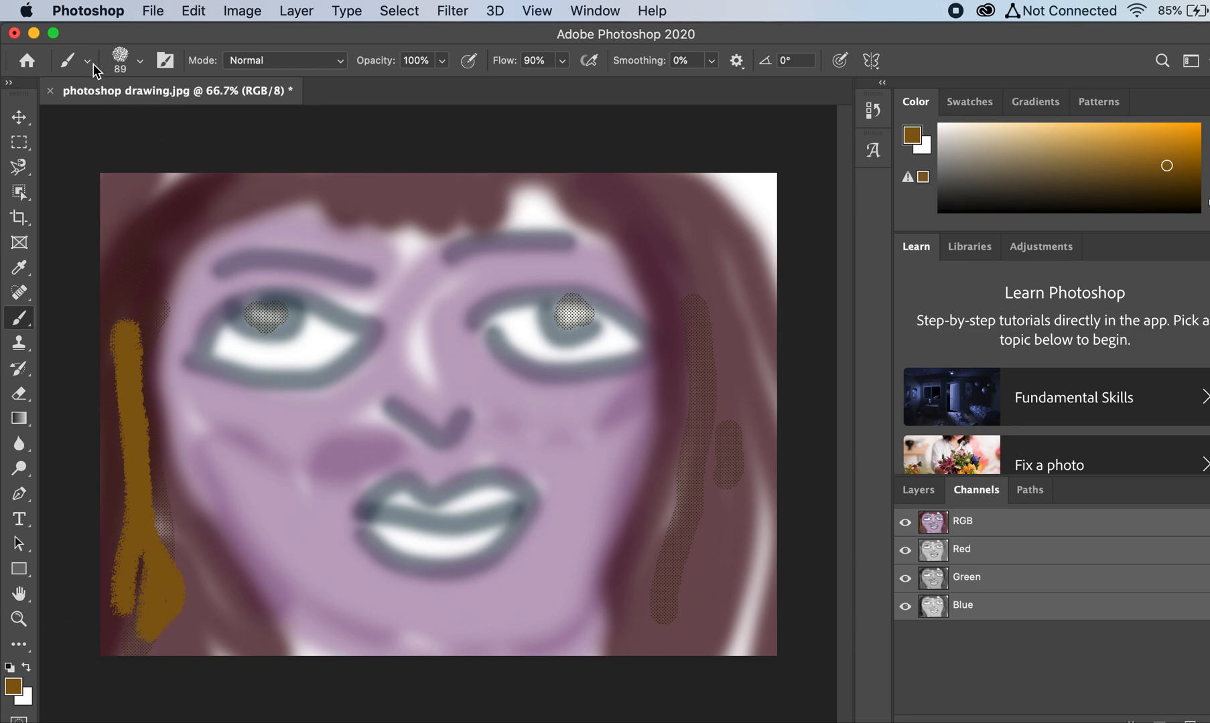
Step: Enlarge the pastel brush to 185 px and paint brown over the fringe and the hair on both sides of the face
{"action": "left_click", "coordinate": [139, 61]}
{"action": "left_click", "coordinate": [195, 126]}
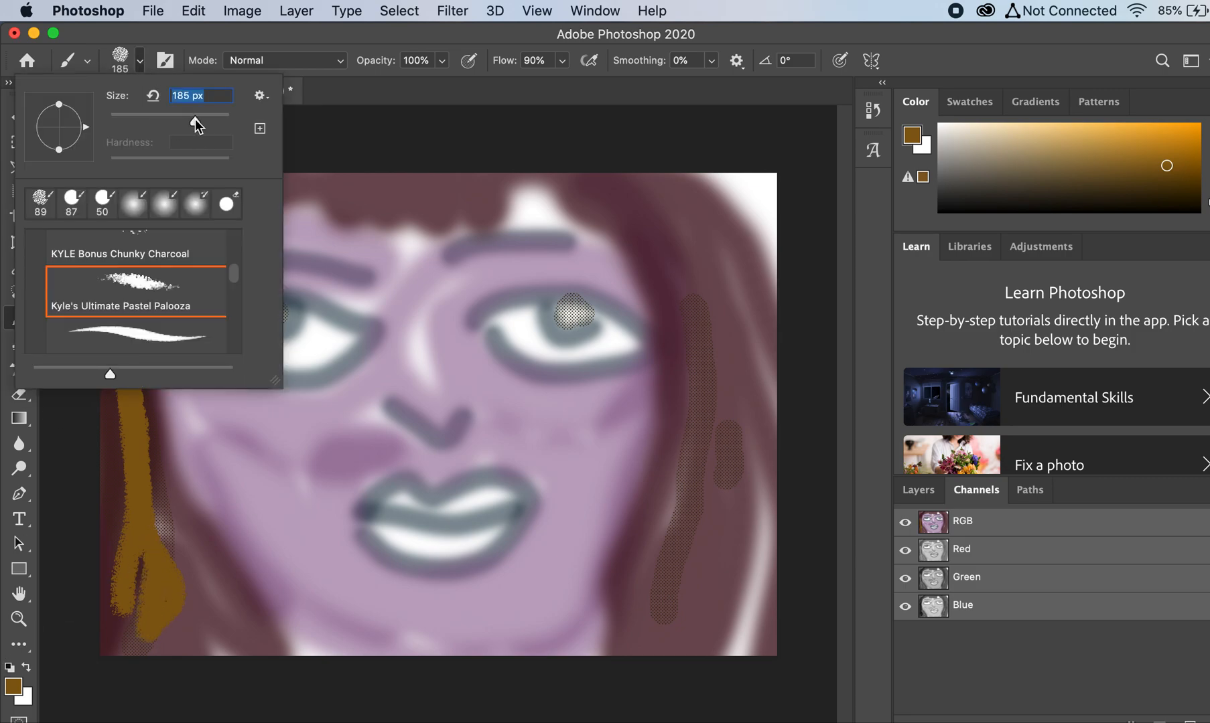
{"action": "mouse_move", "coordinate": [594, 186]}
{"action": "left_mouse_down"}
{"action": "mouse_move", "coordinate": [707, 276]}
{"action": "mouse_move", "coordinate": [744, 456]}
{"action": "mouse_move", "coordinate": [707, 276]}
{"action": "left_mouse_up"}
{"action": "mouse_move", "coordinate": [656, 620]}
{"action": "left_mouse_down"}
{"action": "mouse_move", "coordinate": [676, 268]}
{"action": "mouse_move", "coordinate": [562, 197]}
{"action": "mouse_move", "coordinate": [544, 232]}
{"action": "mouse_move", "coordinate": [494, 208]}
{"action": "mouse_move", "coordinate": [497, 239]}
{"action": "mouse_move", "coordinate": [447, 248]}
{"action": "mouse_move", "coordinate": [423, 198]}
{"action": "mouse_move", "coordinate": [361, 210]}
{"action": "mouse_move", "coordinate": [342, 238]}
{"action": "mouse_move", "coordinate": [302, 206]}
{"action": "mouse_move", "coordinate": [271, 225]}
{"action": "mouse_move", "coordinate": [229, 221]}
{"action": "mouse_move", "coordinate": [196, 176]}
{"action": "mouse_move", "coordinate": [127, 281]}
{"action": "mouse_move", "coordinate": [95, 361]}
{"action": "mouse_move", "coordinate": [199, 651]}
{"action": "mouse_move", "coordinate": [122, 417]}
{"action": "mouse_move", "coordinate": [222, 634]}
{"action": "mouse_move", "coordinate": [182, 640]}
{"action": "mouse_move", "coordinate": [93, 596]}
{"action": "mouse_move", "coordinate": [104, 318]}
{"action": "mouse_move", "coordinate": [86, 474]}
{"action": "mouse_move", "coordinate": [77, 304]}
{"action": "mouse_move", "coordinate": [110, 237]}
{"action": "mouse_move", "coordinate": [257, 158]}
{"action": "mouse_move", "coordinate": [540, 162]}
{"action": "mouse_move", "coordinate": [762, 281]}
{"action": "mouse_move", "coordinate": [761, 345]}
{"action": "mouse_move", "coordinate": [799, 525]}
{"action": "mouse_move", "coordinate": [772, 694]}
{"action": "left_mouse_up"}
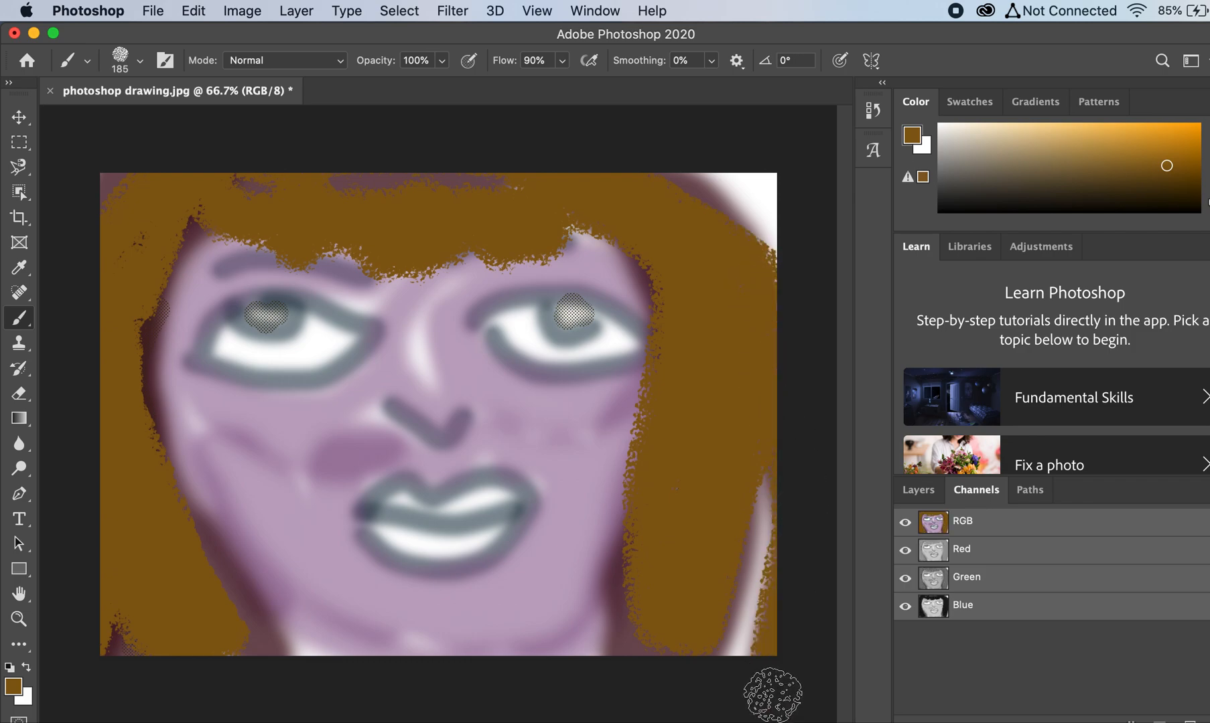
Step: Undo all the brown pastel strokes and the earlier screentone strokes on the hair and irises
{"action": "key", "text": "super+z"}
{"action": "key", "text": "super+z"}
{"action": "key", "text": "super+z"}
{"action": "key", "text": "super+z"}
{"action": "key", "text": "super+z"}
{"action": "key", "text": "super+z"}
{"action": "key", "text": "super+z"}
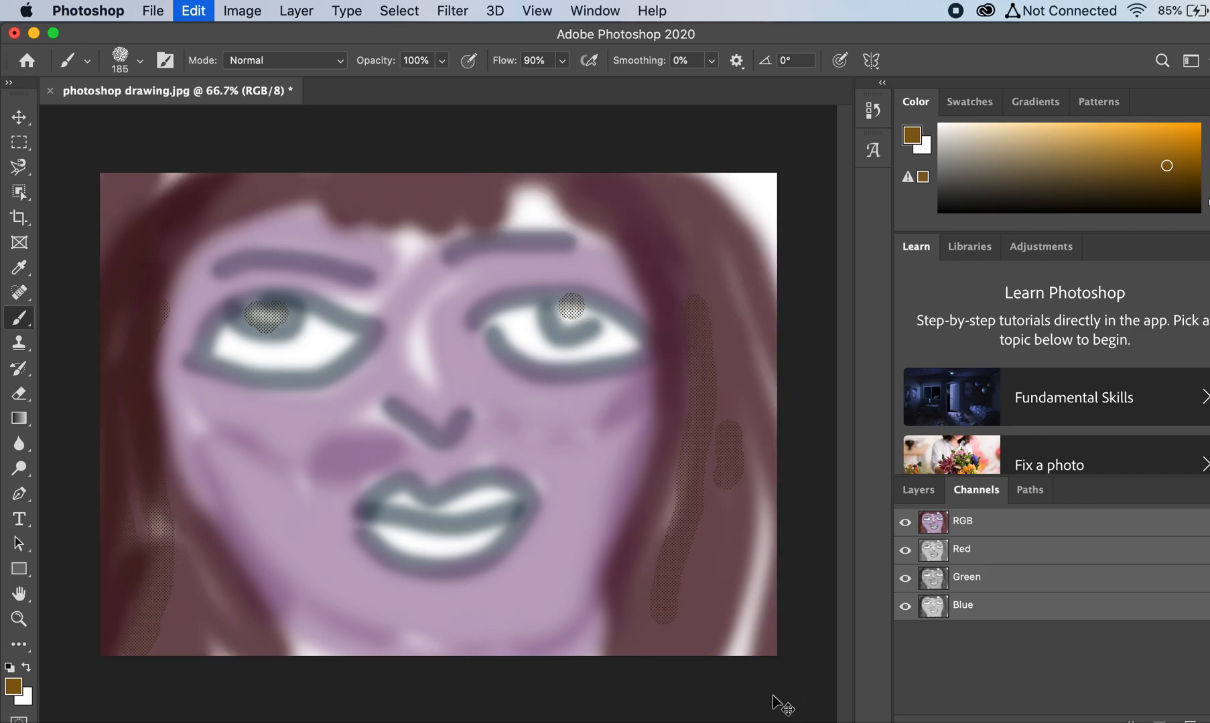
{"action": "key", "text": "super+z"}
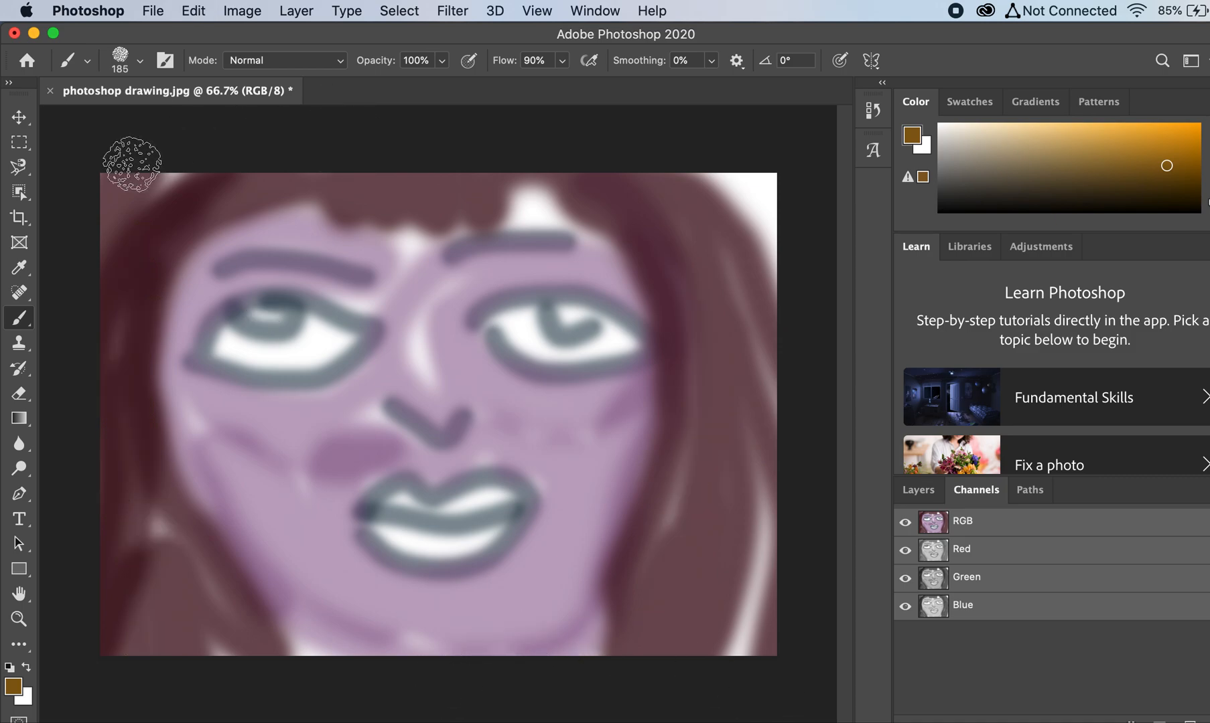
Step: Review the dry media and special effects brush presets, including the spatter, concept and screentone brushes
{"action": "left_click", "coordinate": [139, 65]}
{"action": "scroll", "coordinate": [134, 305], "scroll_direction": "down", "scroll_amount": 3}
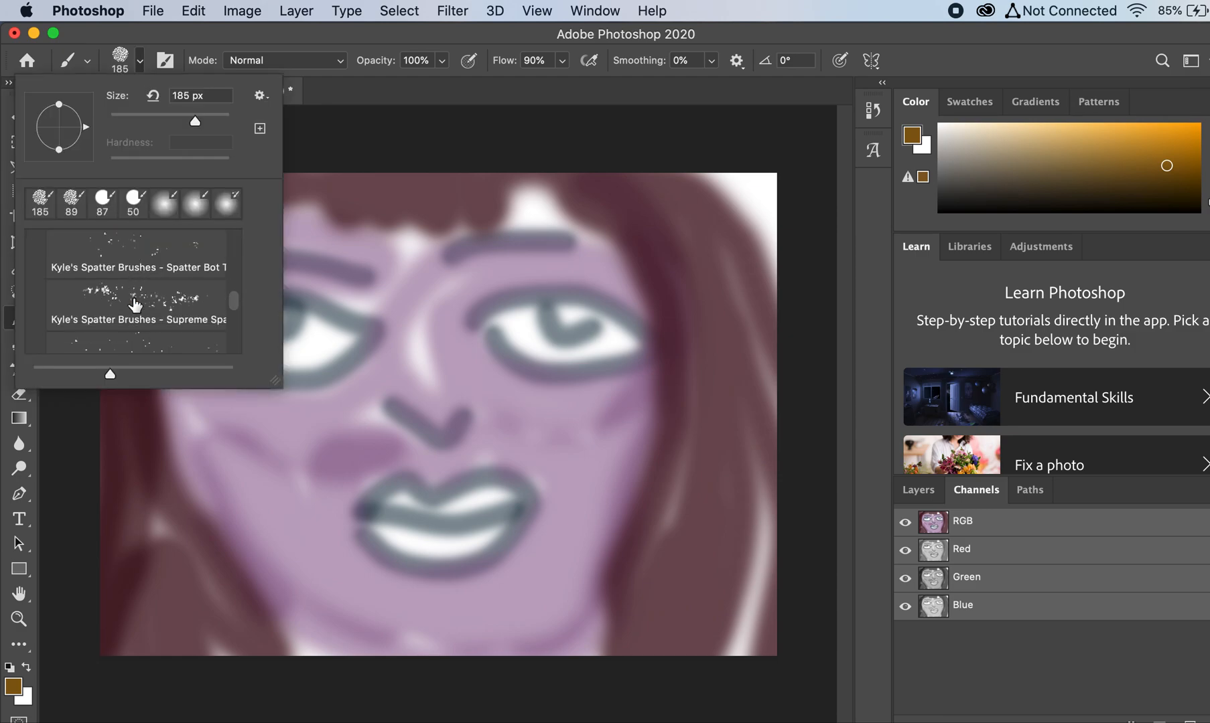
{"action": "scroll", "coordinate": [134, 305], "scroll_direction": "down", "scroll_amount": 8}
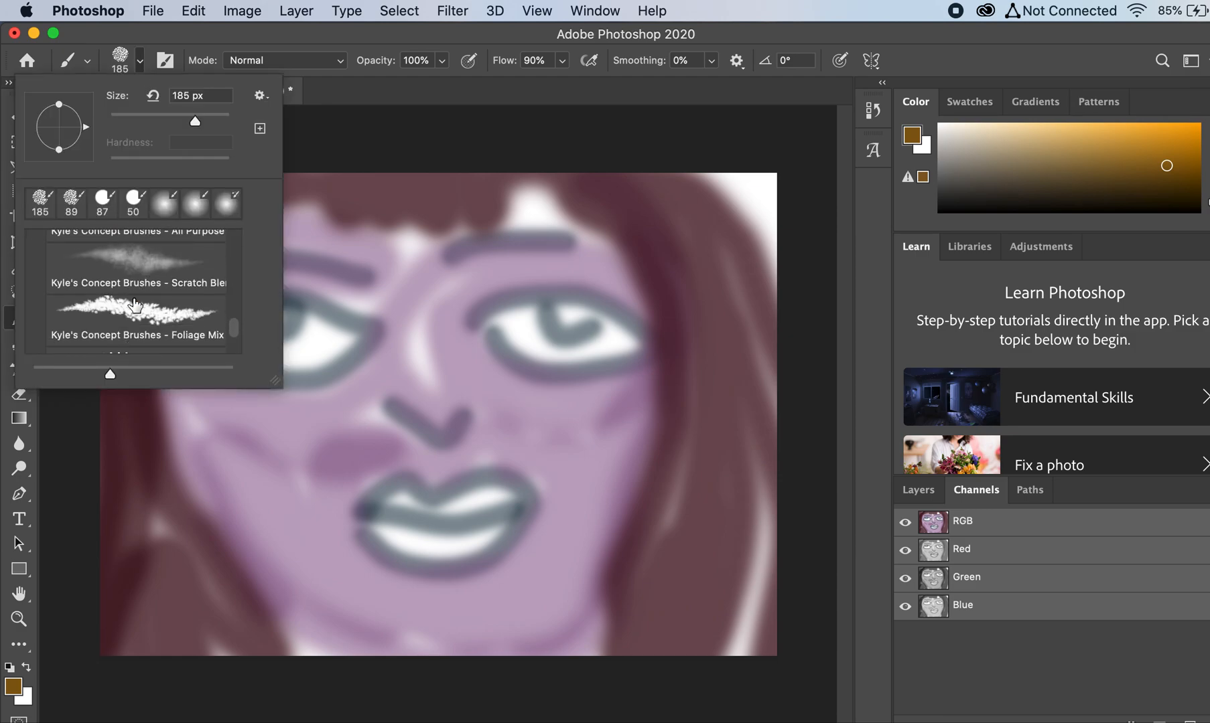
{"action": "scroll", "coordinate": [134, 305], "scroll_direction": "up", "scroll_amount": 2}
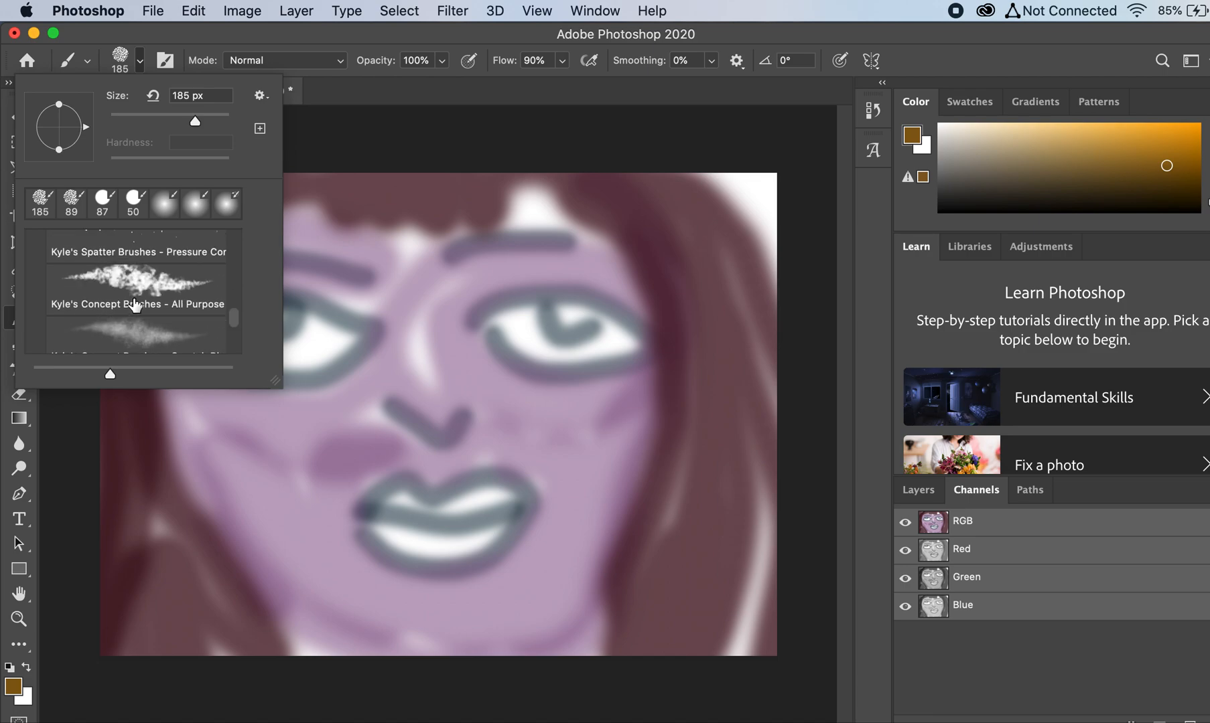
{"action": "scroll", "coordinate": [135, 305], "scroll_direction": "down", "scroll_amount": 1}
{"action": "scroll", "coordinate": [134, 306], "scroll_direction": "down", "scroll_amount": 1}
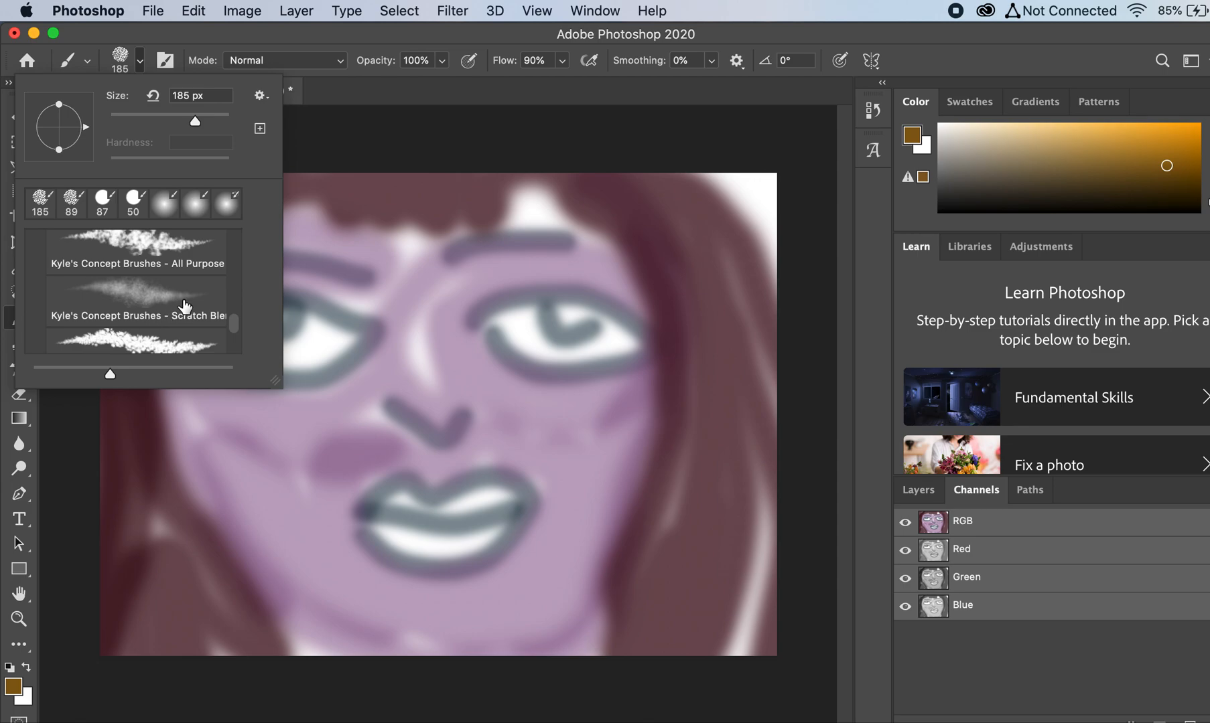
{"action": "scroll", "coordinate": [182, 306], "scroll_direction": "down", "scroll_amount": 5}
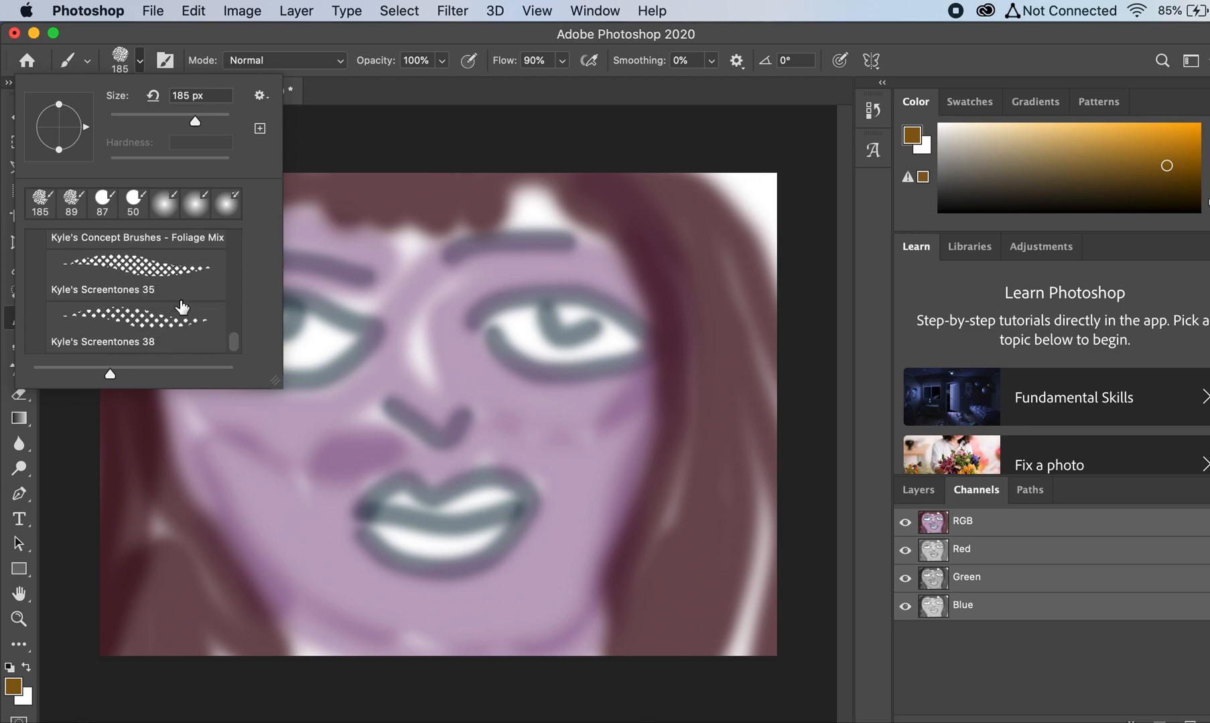
{"action": "scroll", "coordinate": [181, 307], "scroll_direction": "up", "scroll_amount": 8}
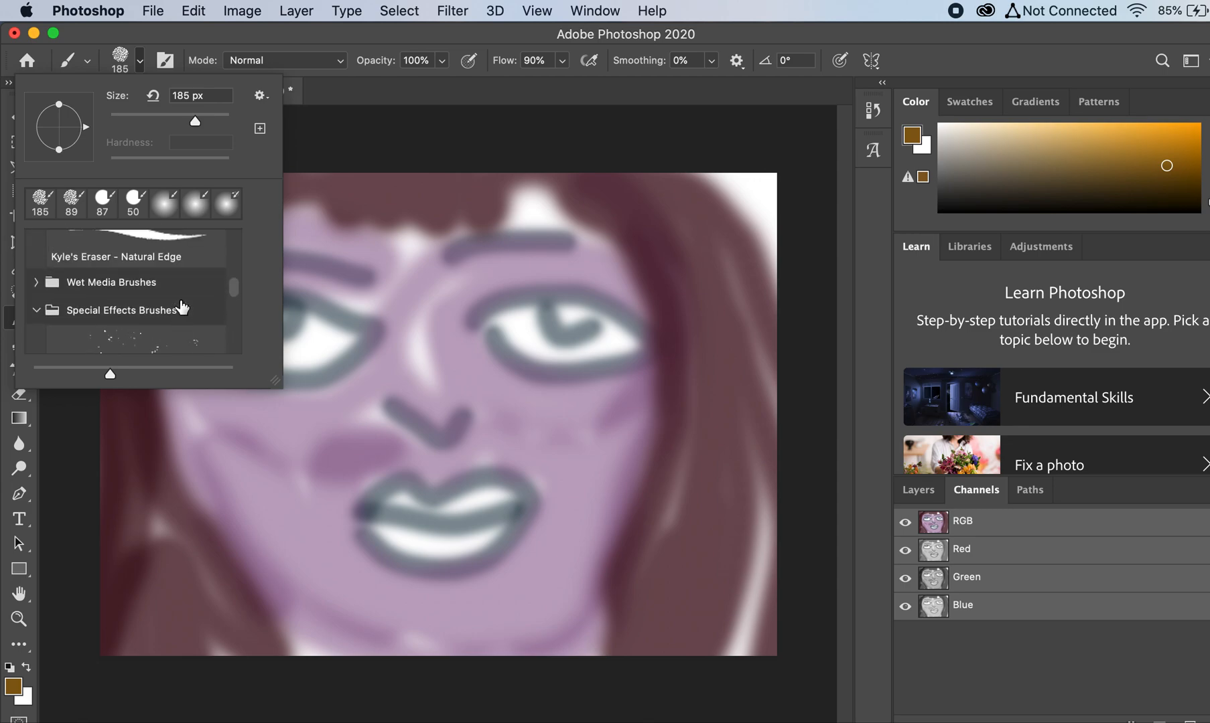
{"action": "scroll", "coordinate": [168, 307], "scroll_direction": "up", "scroll_amount": 5}
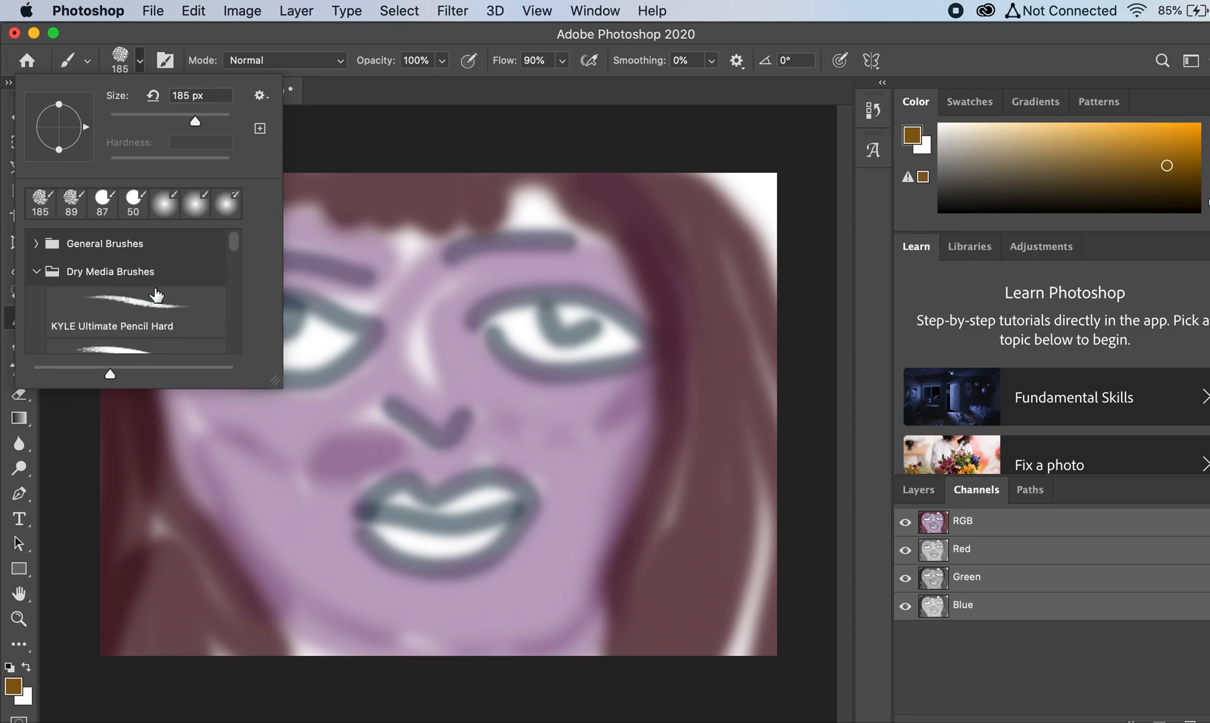
Step: Choose the Soft Round Pressure Size brush from the General Brushes and set the foreground color to dark reddish brown 472318
{"action": "left_click", "coordinate": [36, 244]}
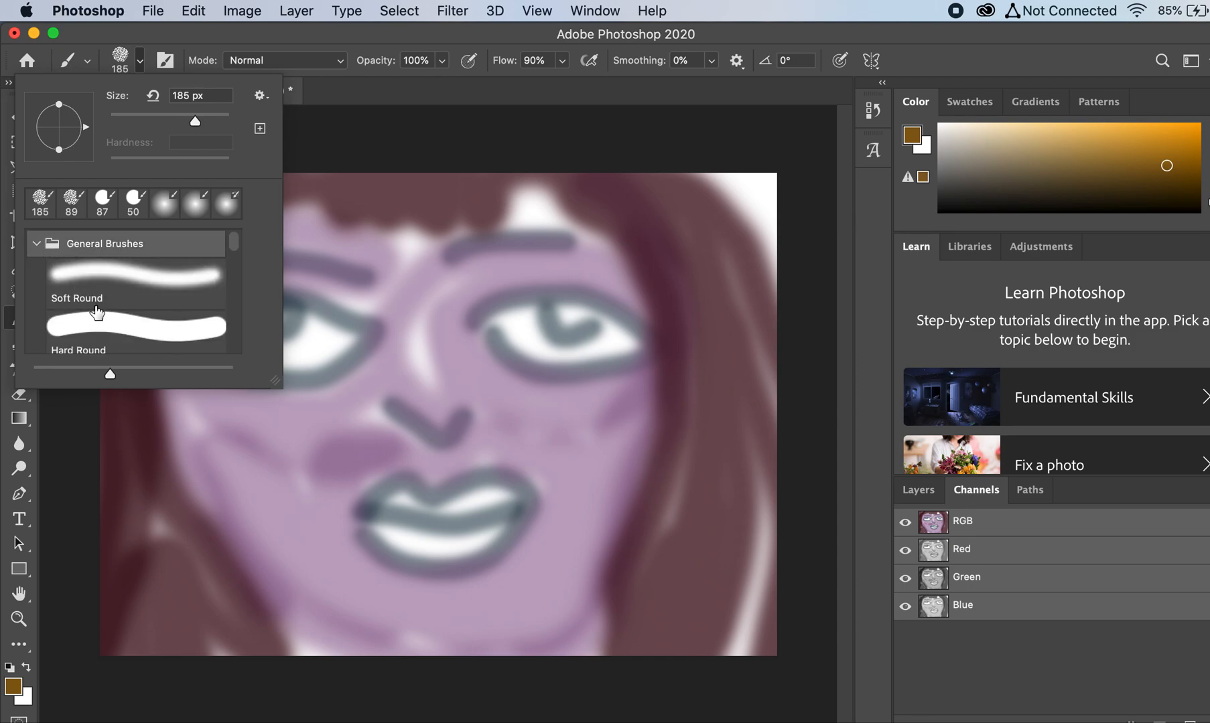
{"action": "scroll", "coordinate": [96, 312], "scroll_direction": "down", "scroll_amount": 3}
{"action": "left_click", "coordinate": [132, 272]}
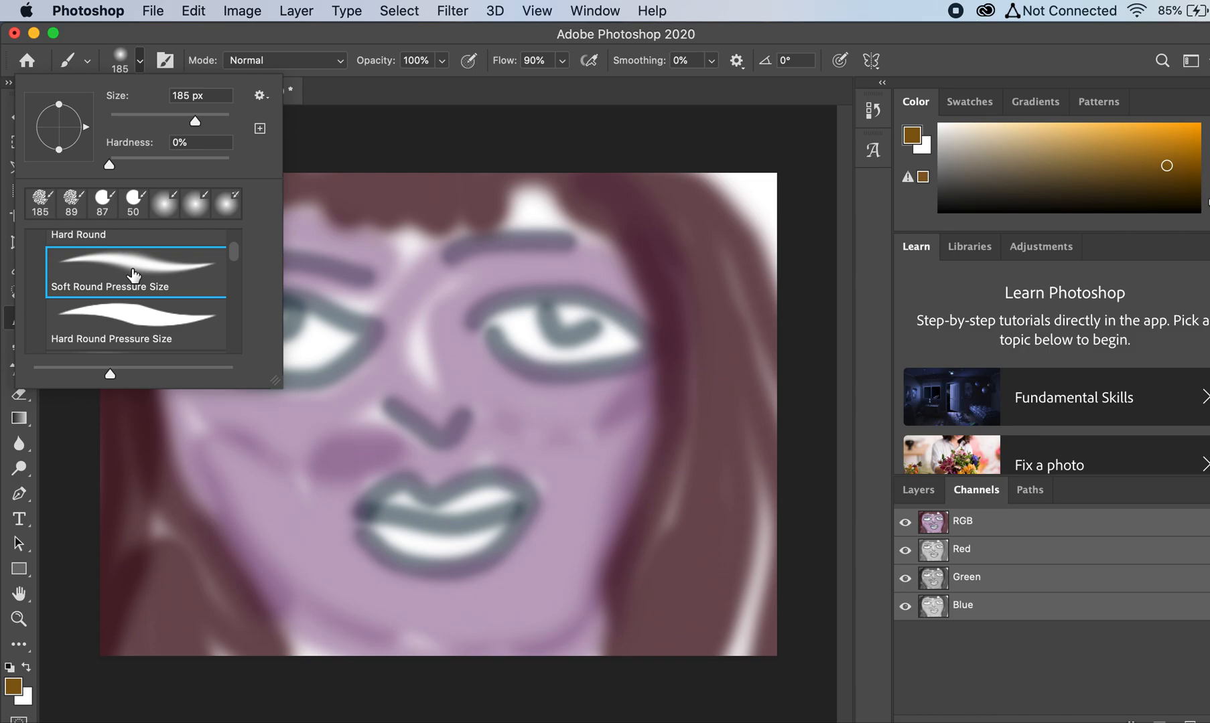
{"action": "left_click", "coordinate": [12, 687]}
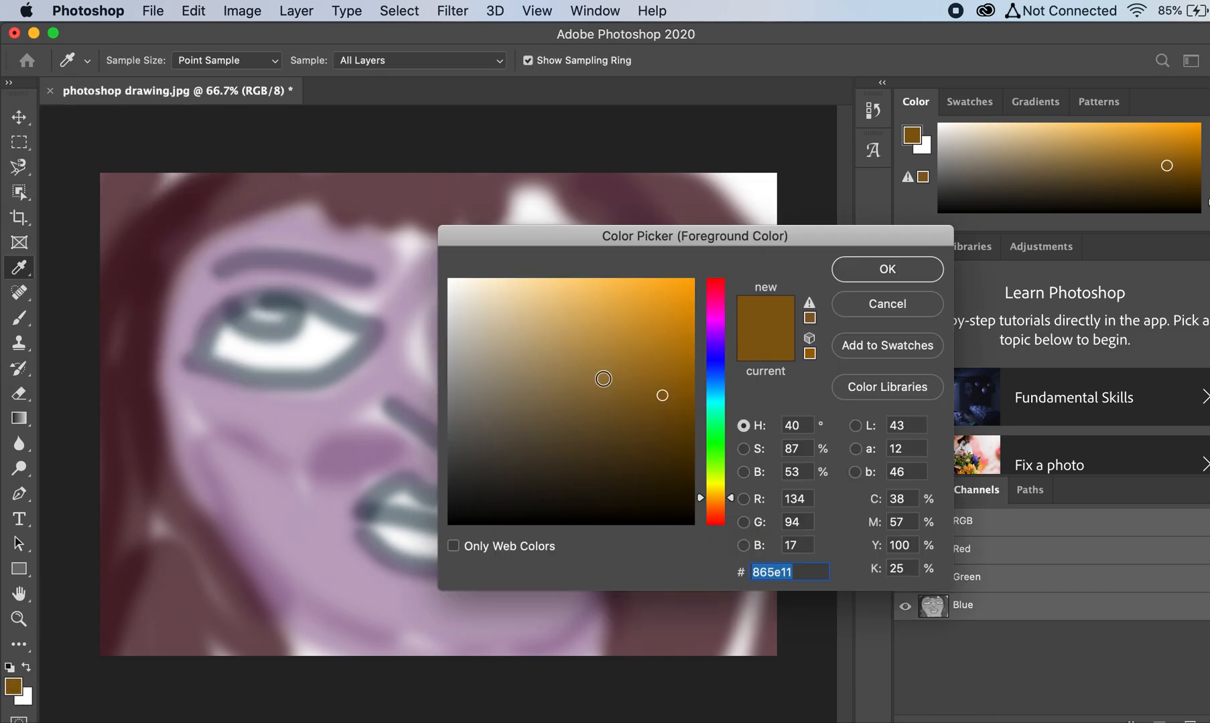
{"action": "left_click", "coordinate": [716, 515]}
{"action": "left_click_drag", "start_coordinate": [615, 467], "coordinate": [613, 456]}
{"action": "left_click", "coordinate": [878, 268]}
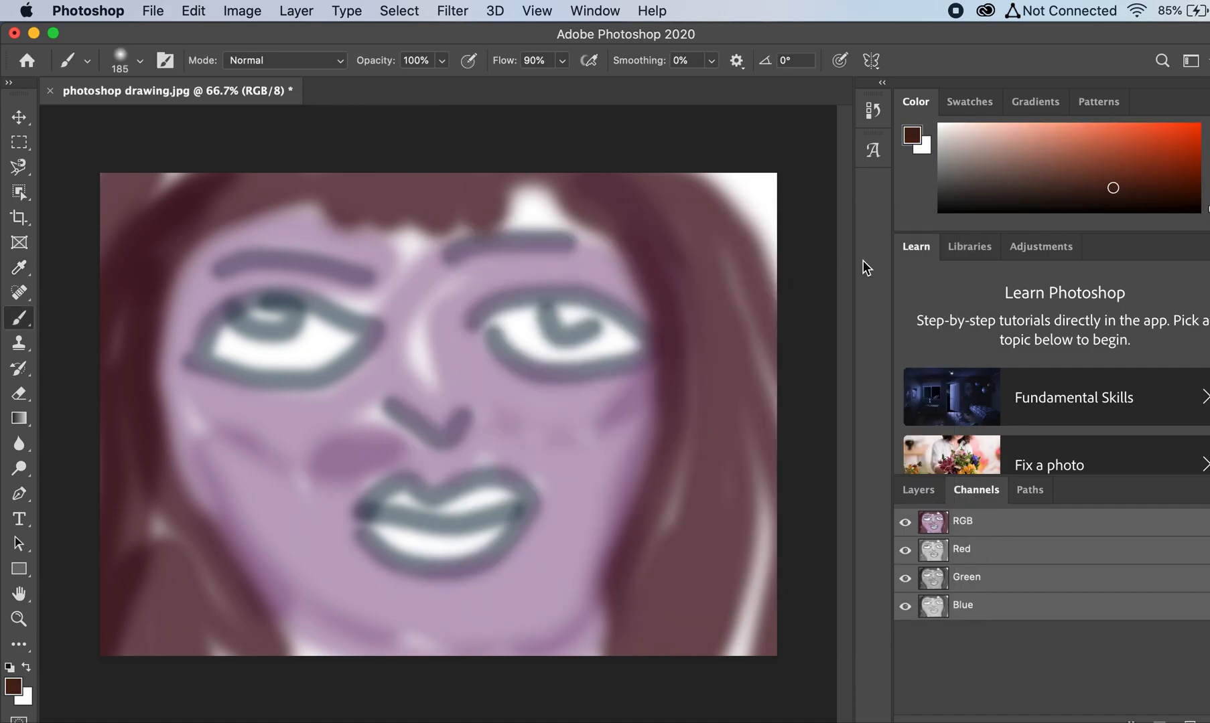
Step: Dab dark brown over the irises of both eyes and paint dark brown strands into the hair on both sides of the face
{"action": "left_click", "coordinate": [570, 312]}
{"action": "left_click", "coordinate": [569, 312]}
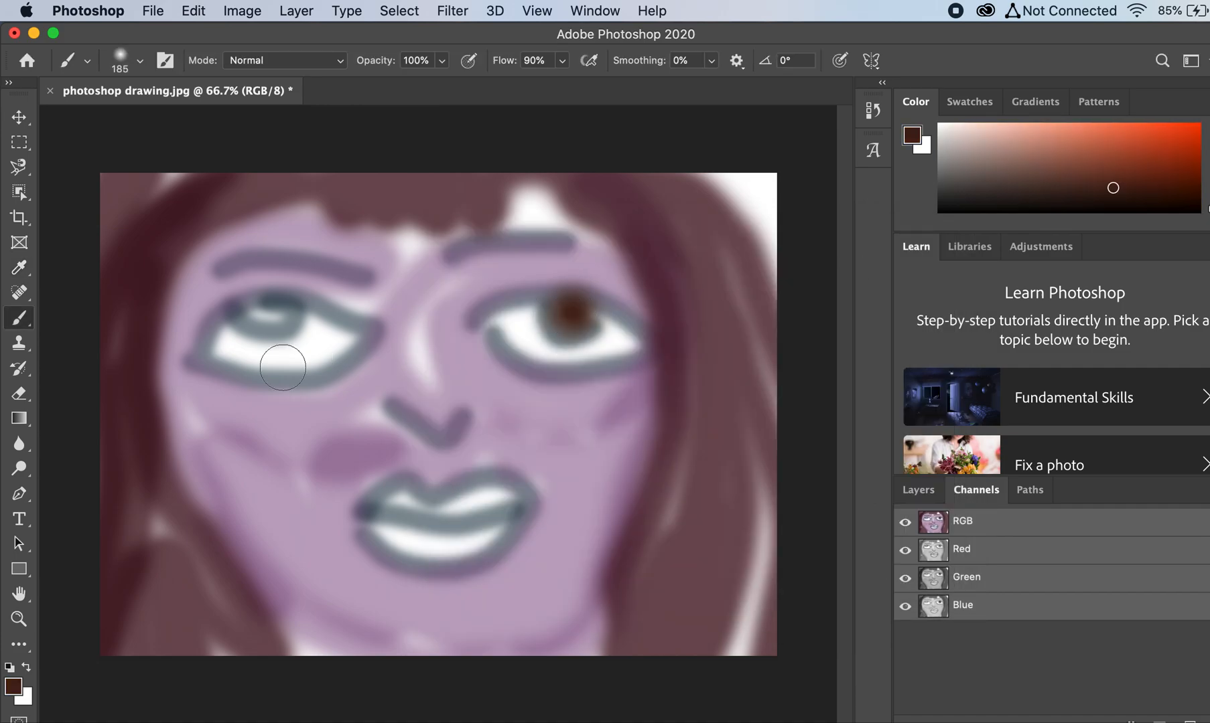
{"action": "left_click", "coordinate": [265, 312]}
{"action": "left_click", "coordinate": [266, 312]}
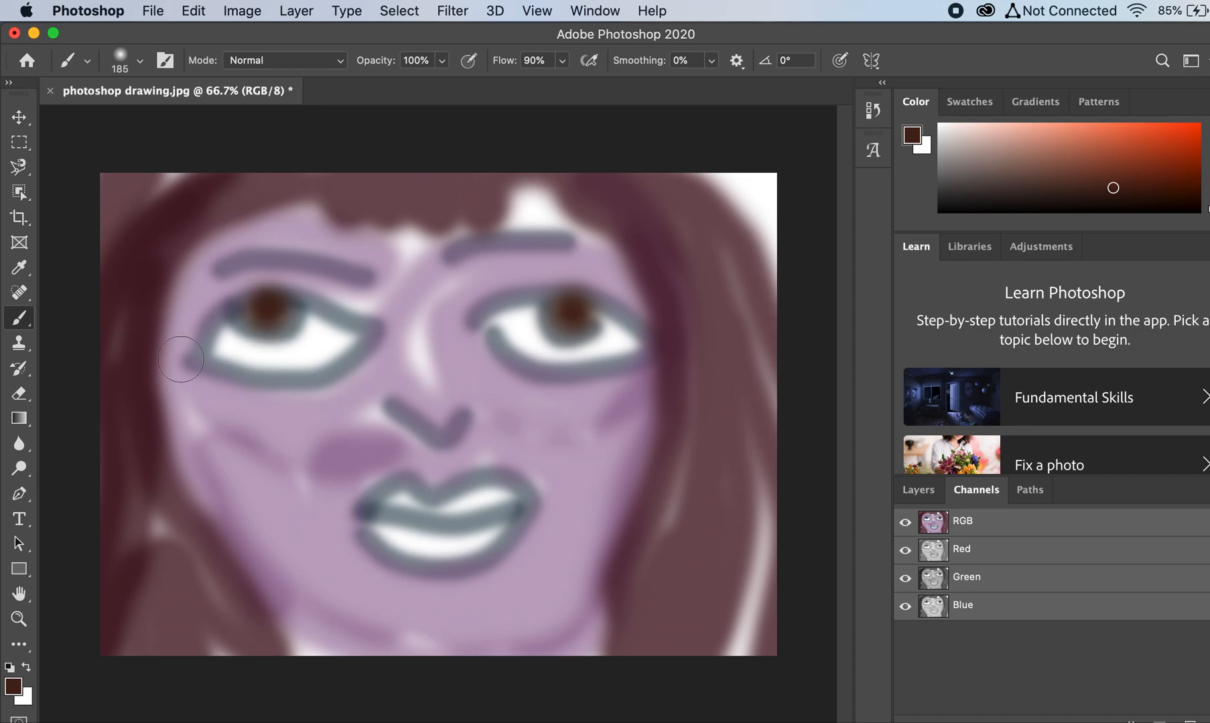
{"action": "mouse_move", "coordinate": [138, 262]}
{"action": "left_mouse_down"}
{"action": "mouse_move", "coordinate": [122, 375]}
{"action": "mouse_move", "coordinate": [124, 566]}
{"action": "mouse_move", "coordinate": [101, 670]}
{"action": "mouse_move", "coordinate": [131, 608]}
{"action": "mouse_move", "coordinate": [142, 526]}
{"action": "mouse_move", "coordinate": [194, 633]}
{"action": "left_mouse_up"}
{"action": "mouse_move", "coordinate": [707, 545]}
{"action": "left_mouse_down"}
{"action": "mouse_move", "coordinate": [705, 328]}
{"action": "mouse_move", "coordinate": [667, 198]}
{"action": "mouse_move", "coordinate": [640, 208]}
{"action": "left_mouse_up"}
Step: Set the foreground color to near-black 080605 and reduce the brush size to 43 px
{"action": "left_click", "coordinate": [15, 688]}
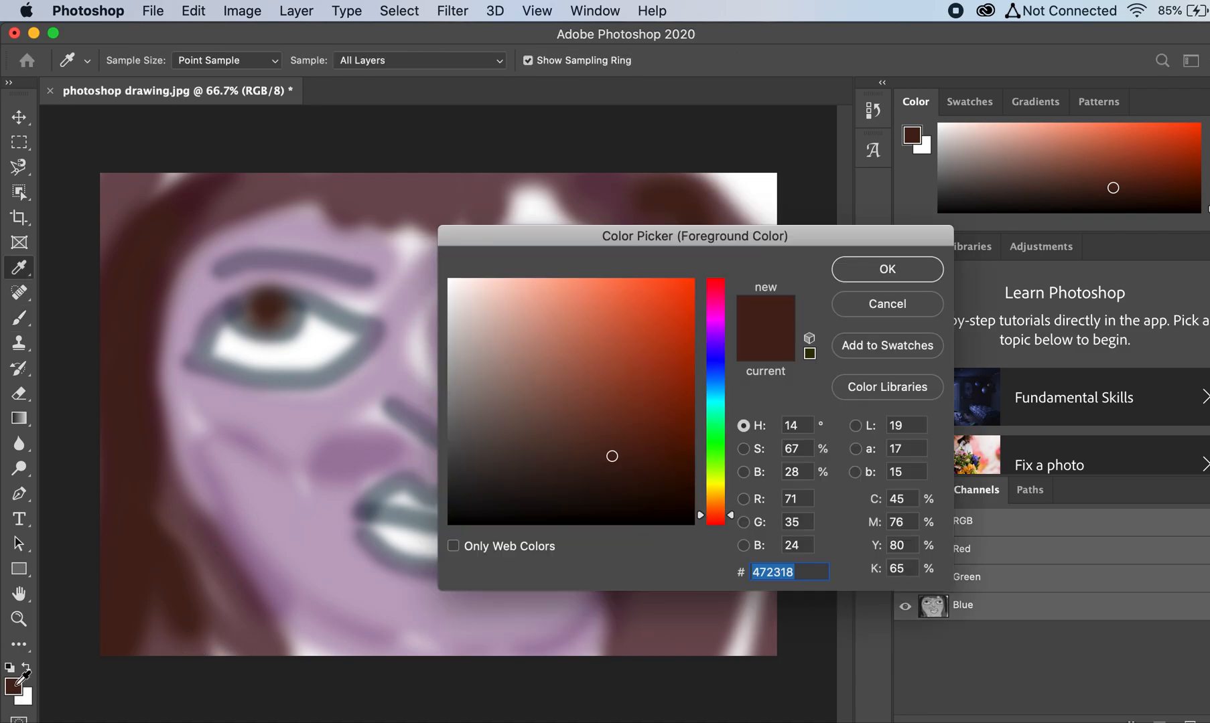
{"action": "left_click", "coordinate": [532, 515]}
{"action": "left_click", "coordinate": [878, 271]}
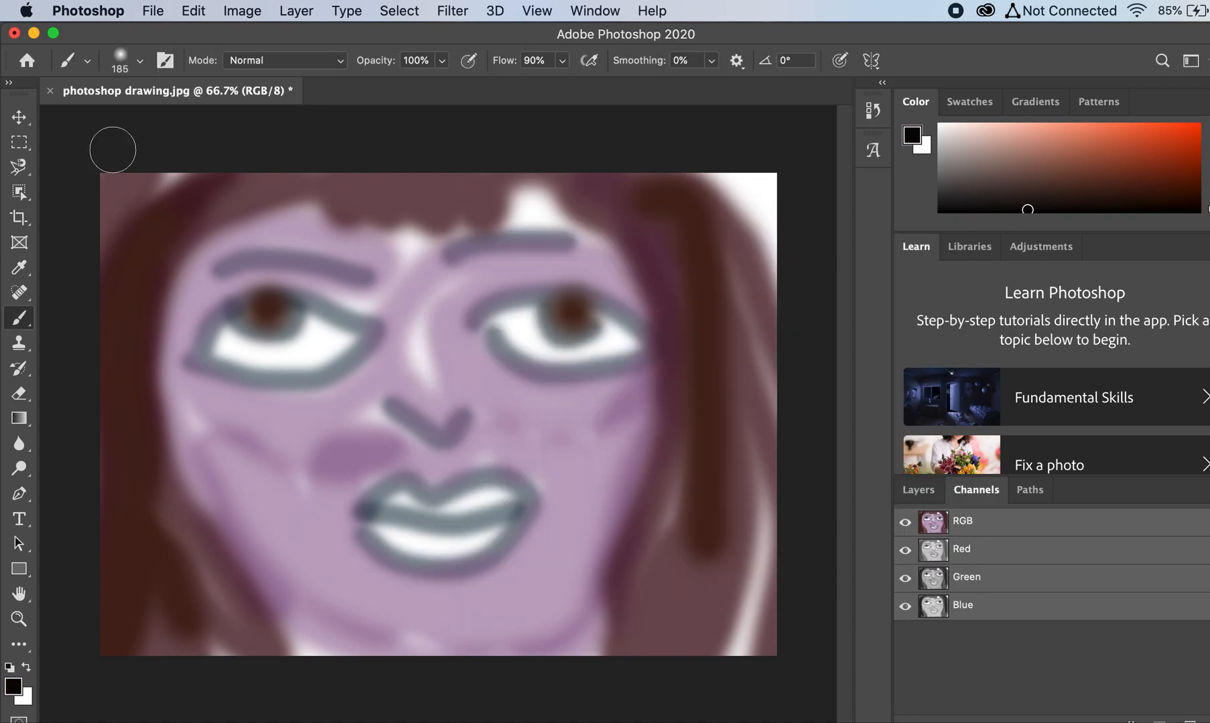
{"action": "left_click", "coordinate": [87, 60]}
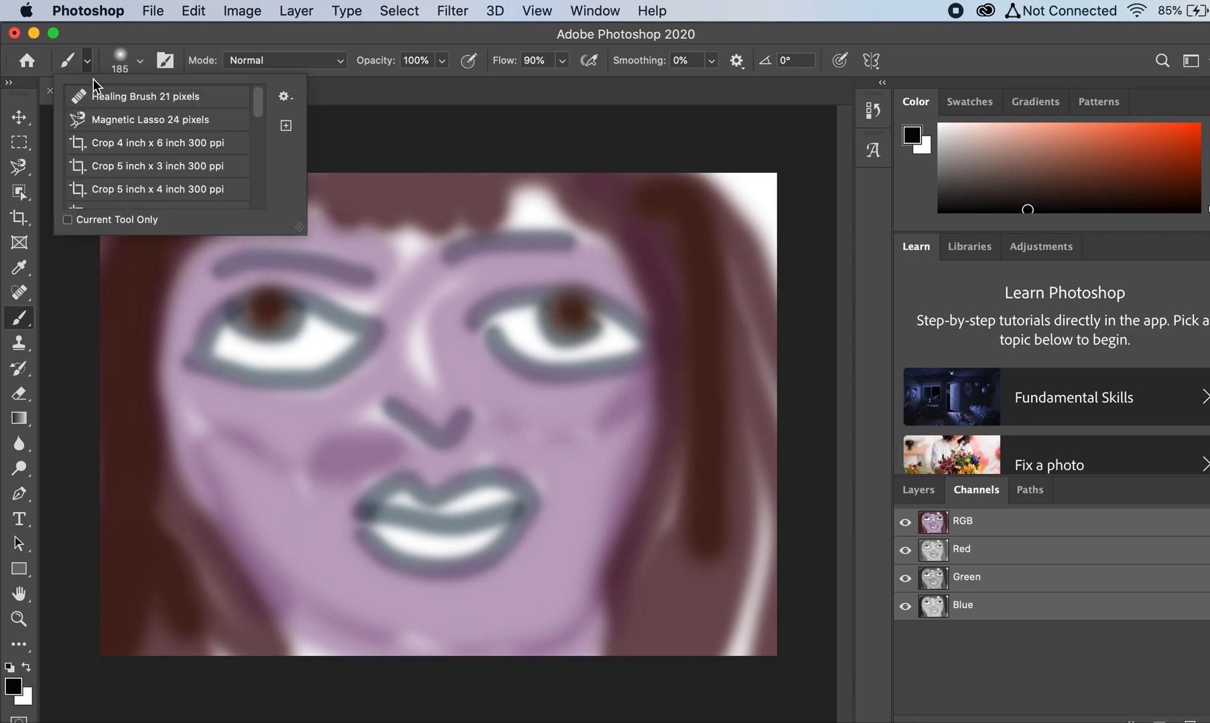
{"action": "left_click", "coordinate": [140, 61]}
{"action": "left_click", "coordinate": [134, 115]}
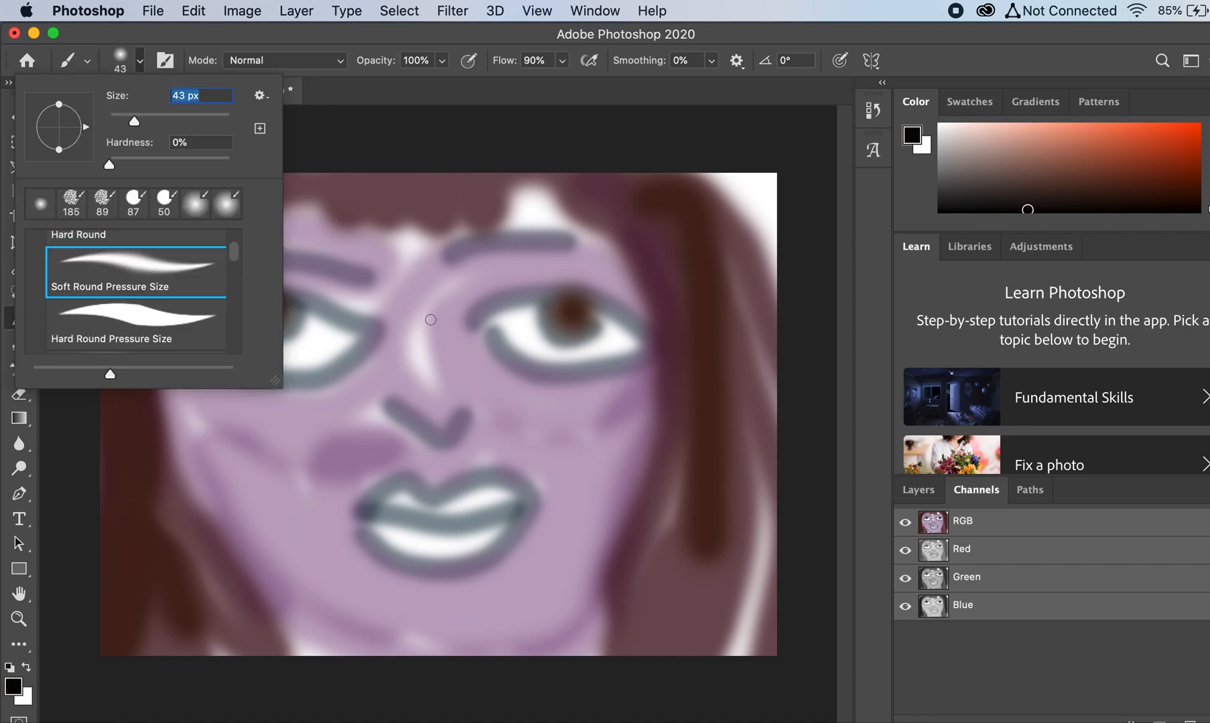
Step: Outline both eyes and the lower curves of their irises in black, and draw a black line between the lips
{"action": "left_click", "coordinate": [498, 328]}
{"action": "mouse_move", "coordinate": [492, 327]}
{"action": "left_mouse_down"}
{"action": "mouse_move", "coordinate": [537, 361]}
{"action": "mouse_move", "coordinate": [642, 352]}
{"action": "mouse_move", "coordinate": [612, 316]}
{"action": "mouse_move", "coordinate": [557, 298]}
{"action": "mouse_move", "coordinate": [496, 328]}
{"action": "mouse_move", "coordinate": [567, 330]}
{"action": "left_mouse_up"}
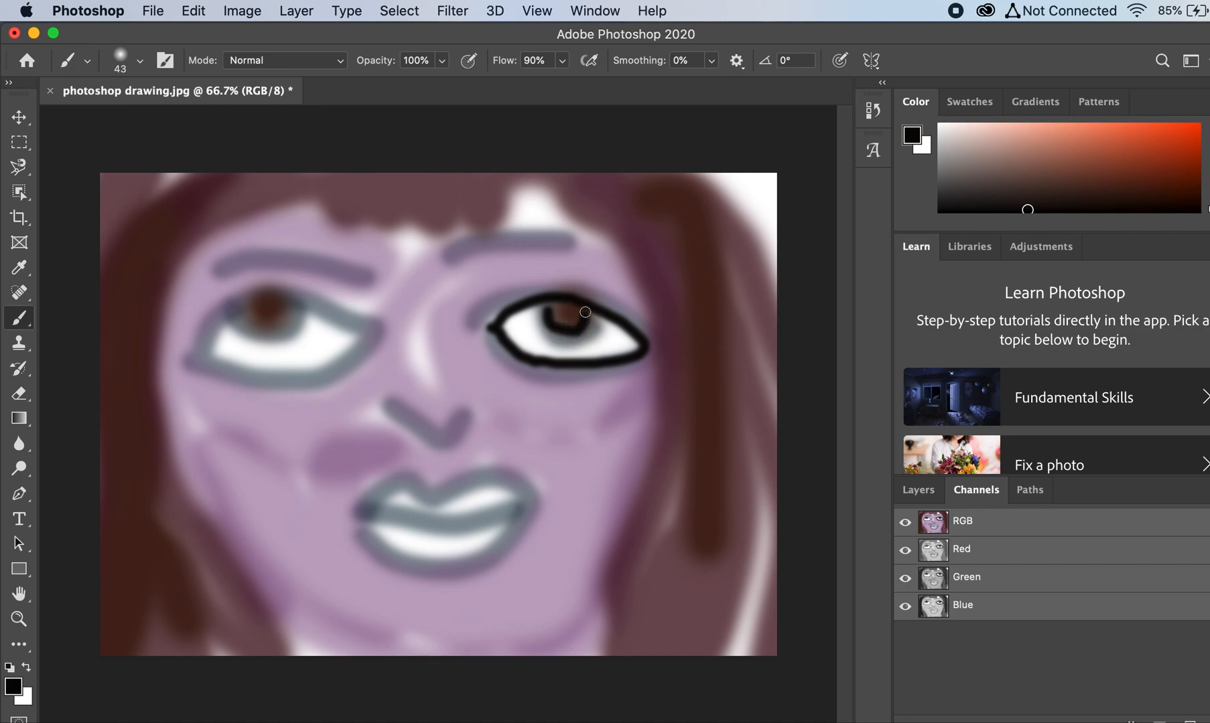
{"action": "left_click_drag", "start_coordinate": [248, 312], "coordinate": [275, 323]}
{"action": "mouse_move", "coordinate": [196, 352]}
{"action": "left_mouse_down"}
{"action": "mouse_move", "coordinate": [201, 328]}
{"action": "mouse_move", "coordinate": [255, 288]}
{"action": "mouse_move", "coordinate": [379, 335]}
{"action": "mouse_move", "coordinate": [276, 391]}
{"action": "mouse_move", "coordinate": [238, 391]}
{"action": "mouse_move", "coordinate": [202, 367]}
{"action": "left_mouse_up"}
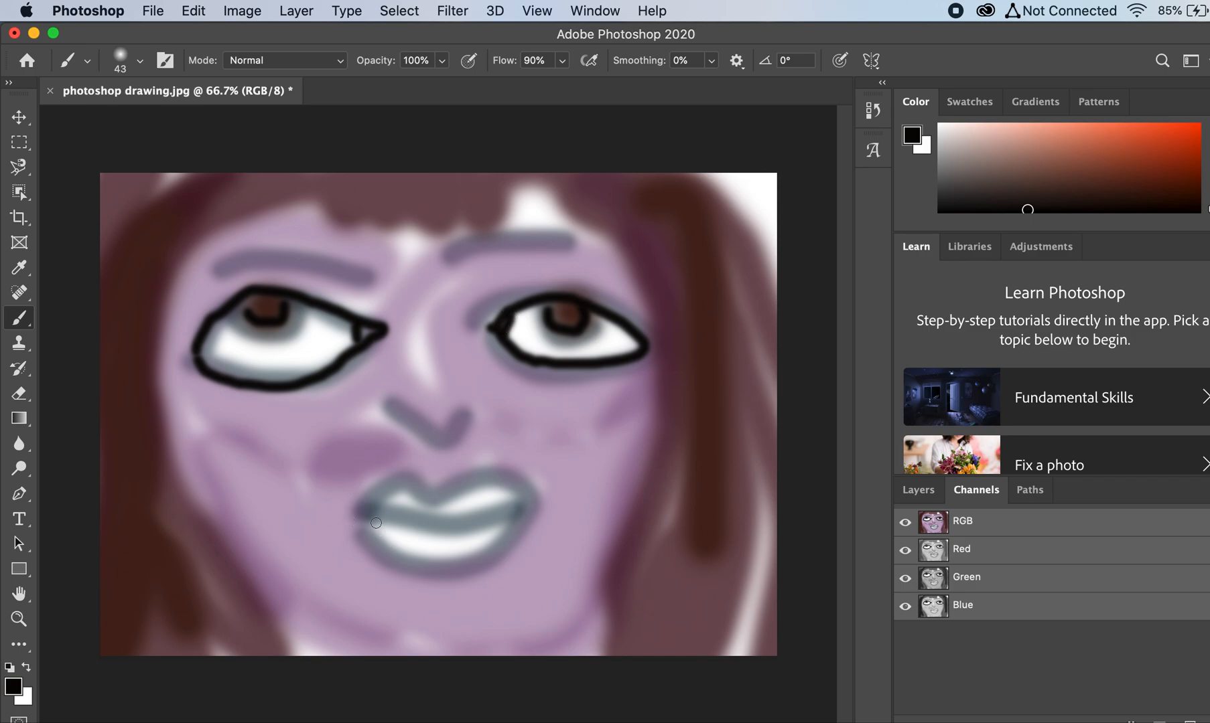
{"action": "mouse_move", "coordinate": [376, 520]}
{"action": "left_mouse_down"}
{"action": "mouse_move", "coordinate": [463, 529]}
{"action": "mouse_move", "coordinate": [515, 512]}
{"action": "left_mouse_up"}
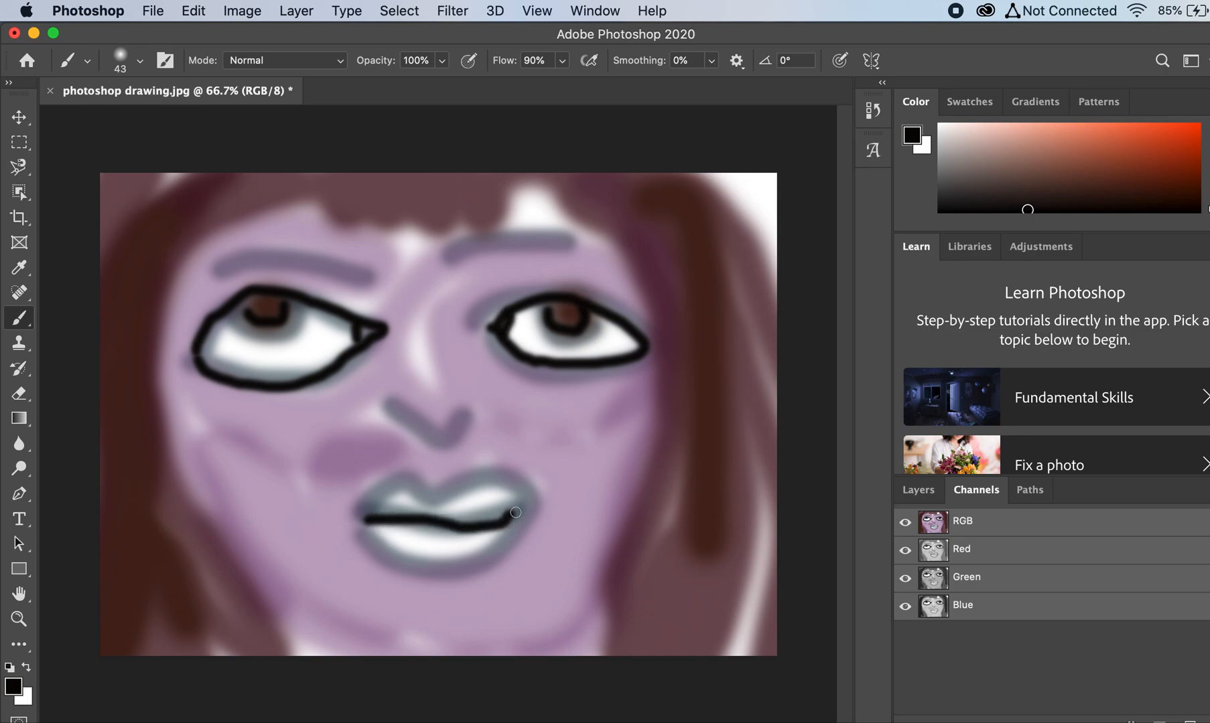
Step: Set the foreground color to a medium pink with a hue of 315° and return to the Brush tool
{"action": "left_click", "coordinate": [9, 694]}
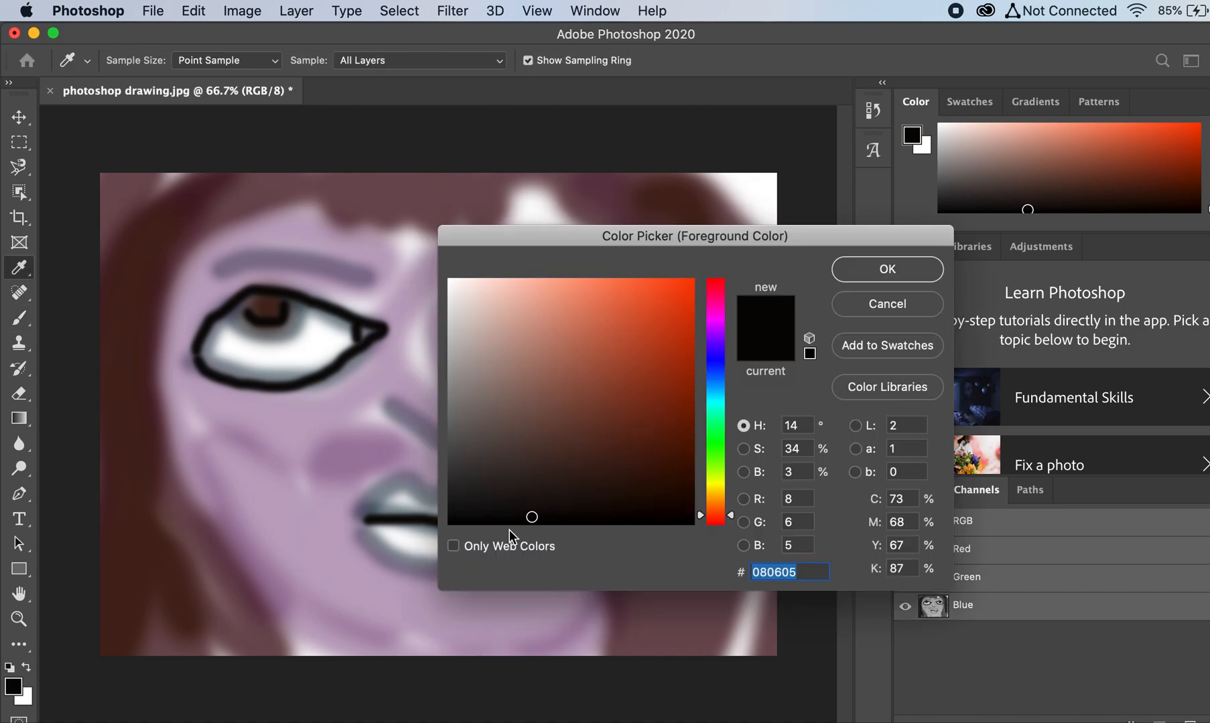
{"action": "left_click_drag", "start_coordinate": [718, 513], "coordinate": [719, 521]}
{"action": "left_click", "coordinate": [715, 337]}
{"action": "left_click", "coordinate": [710, 309]}
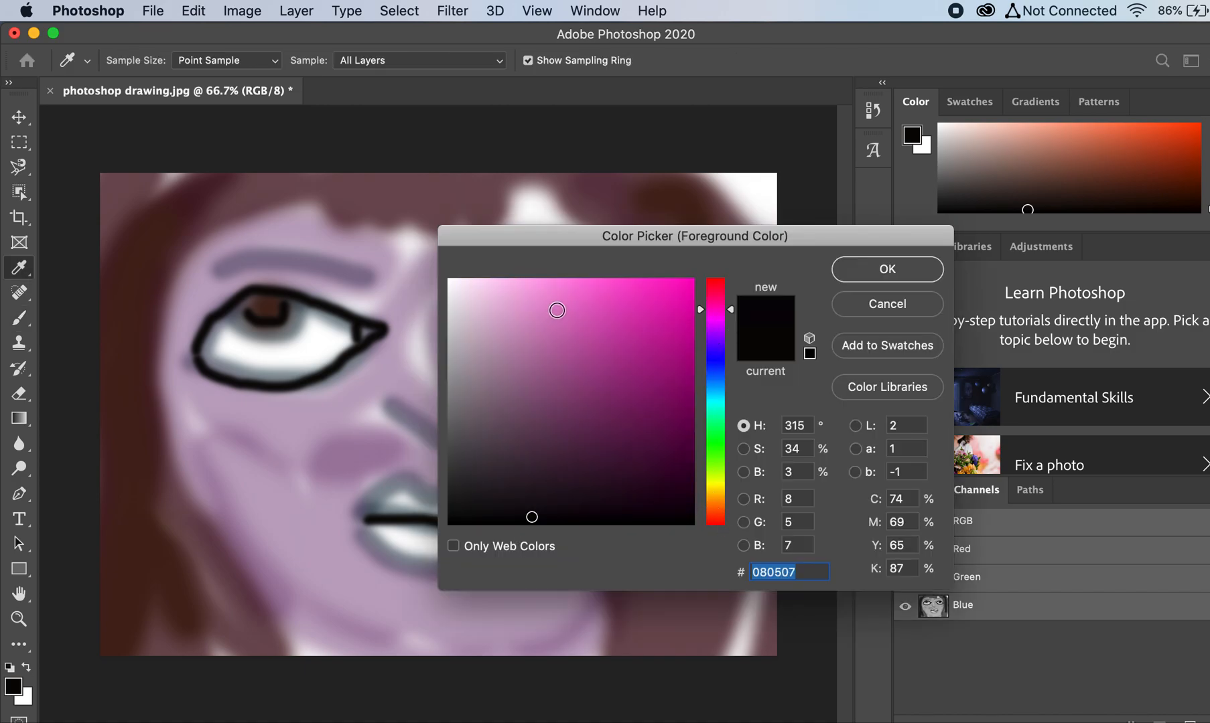
{"action": "left_click", "coordinate": [558, 311]}
{"action": "left_click", "coordinate": [863, 270]}
{"action": "key", "text": "b"}
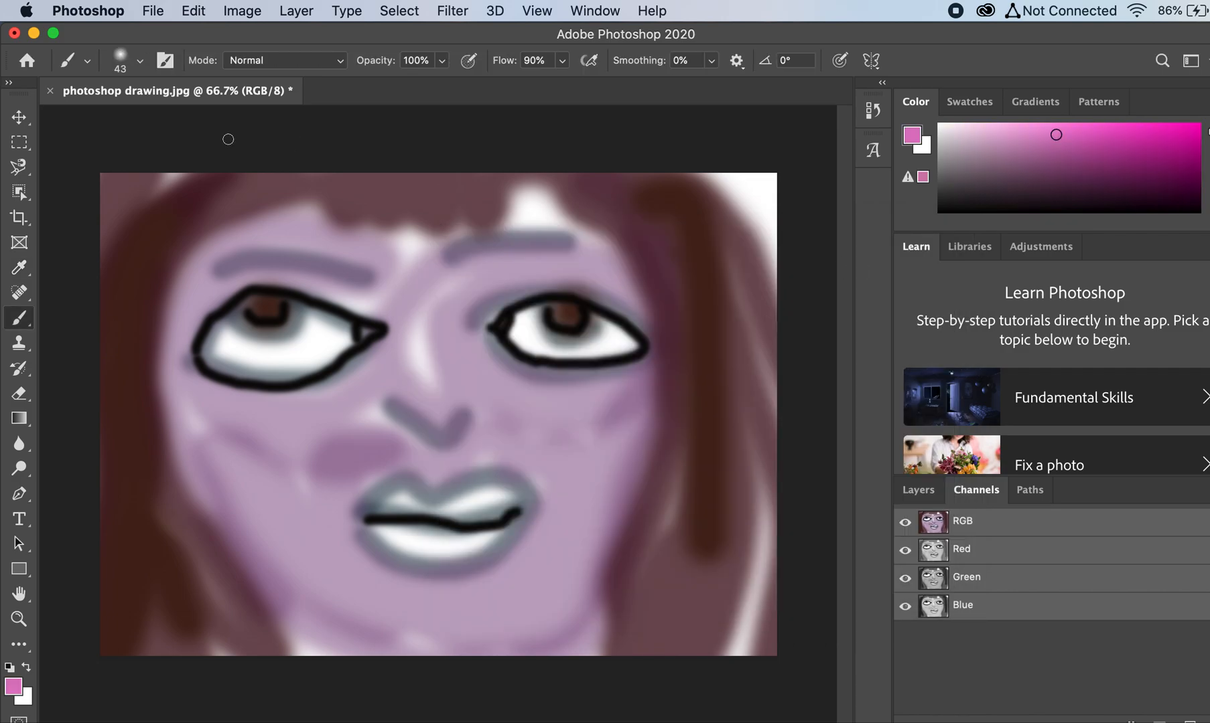
Step: Set the brush to a size of 118 px with 10% hardness
{"action": "left_click", "coordinate": [139, 61]}
{"action": "left_click_drag", "start_coordinate": [137, 119], "coordinate": [122, 155]}
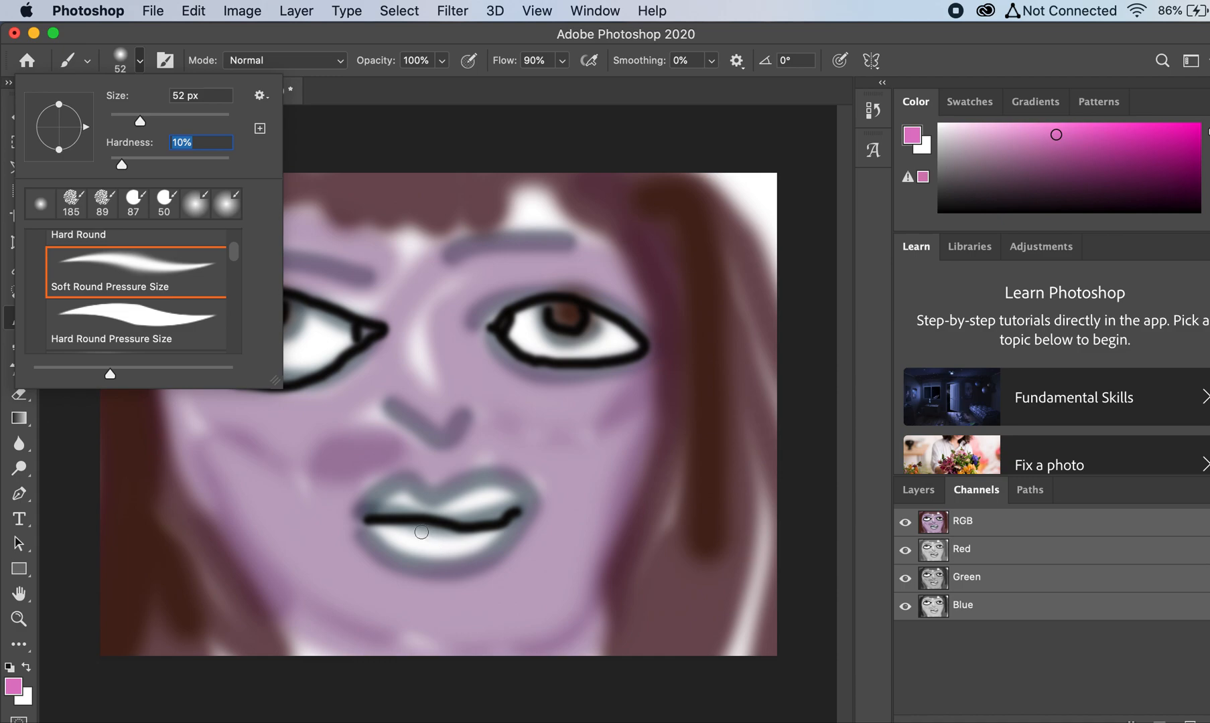
{"action": "left_click", "coordinate": [177, 116]}
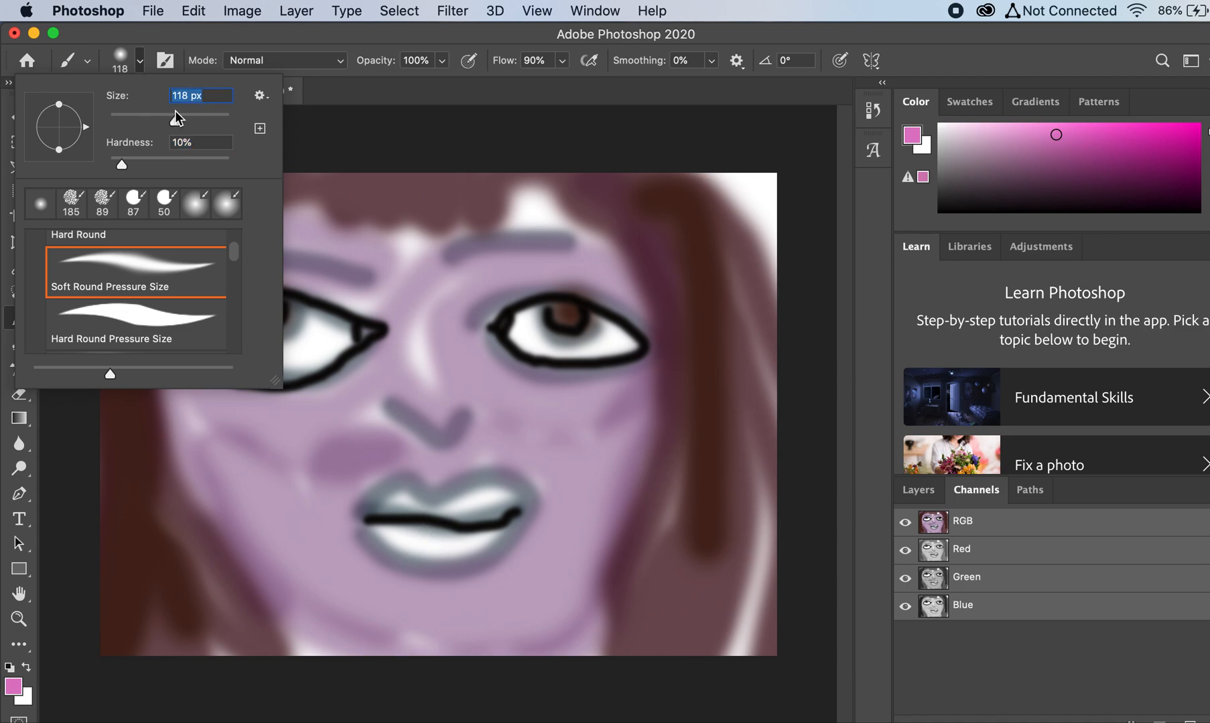
{"action": "mouse_move", "coordinate": [389, 530]}
{"action": "left_mouse_down"}
{"action": "mouse_move", "coordinate": [410, 552]}
{"action": "mouse_move", "coordinate": [479, 545]}
{"action": "mouse_move", "coordinate": [416, 537]}
{"action": "left_mouse_up"}
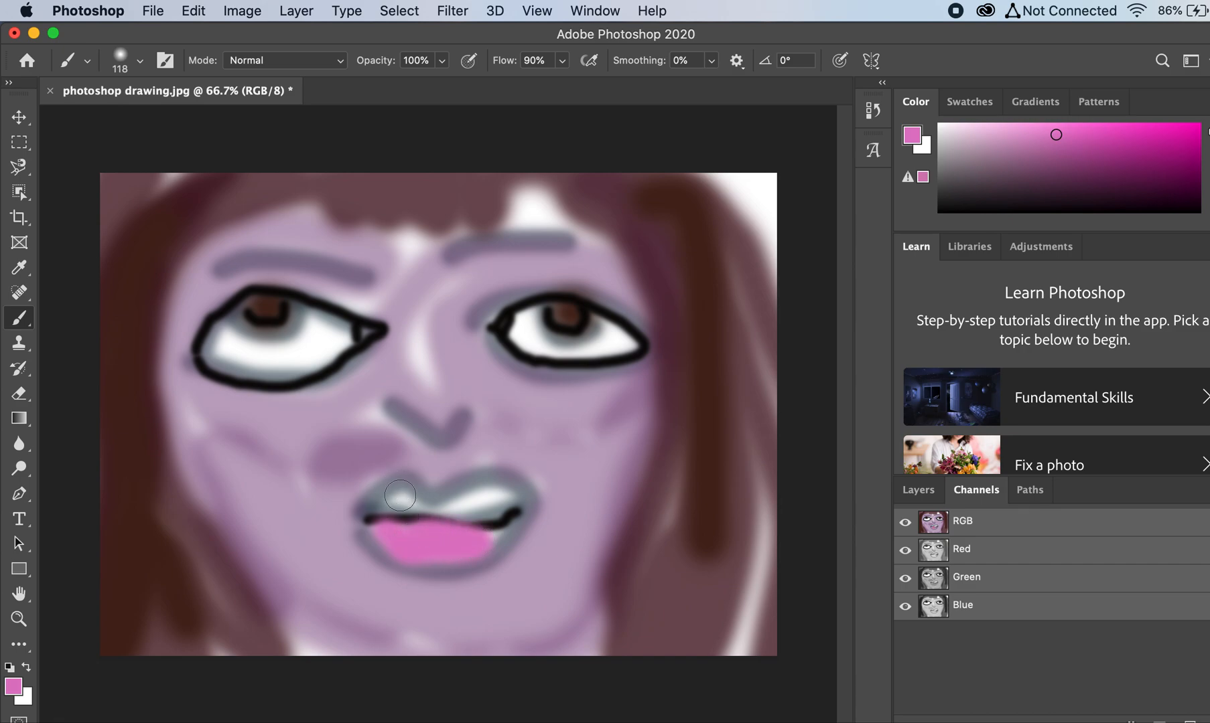
{"action": "key", "text": "super+z"}
{"action": "key", "text": "super+z"}
{"action": "key", "text": "super+z"}
{"action": "key", "text": "super+z"}
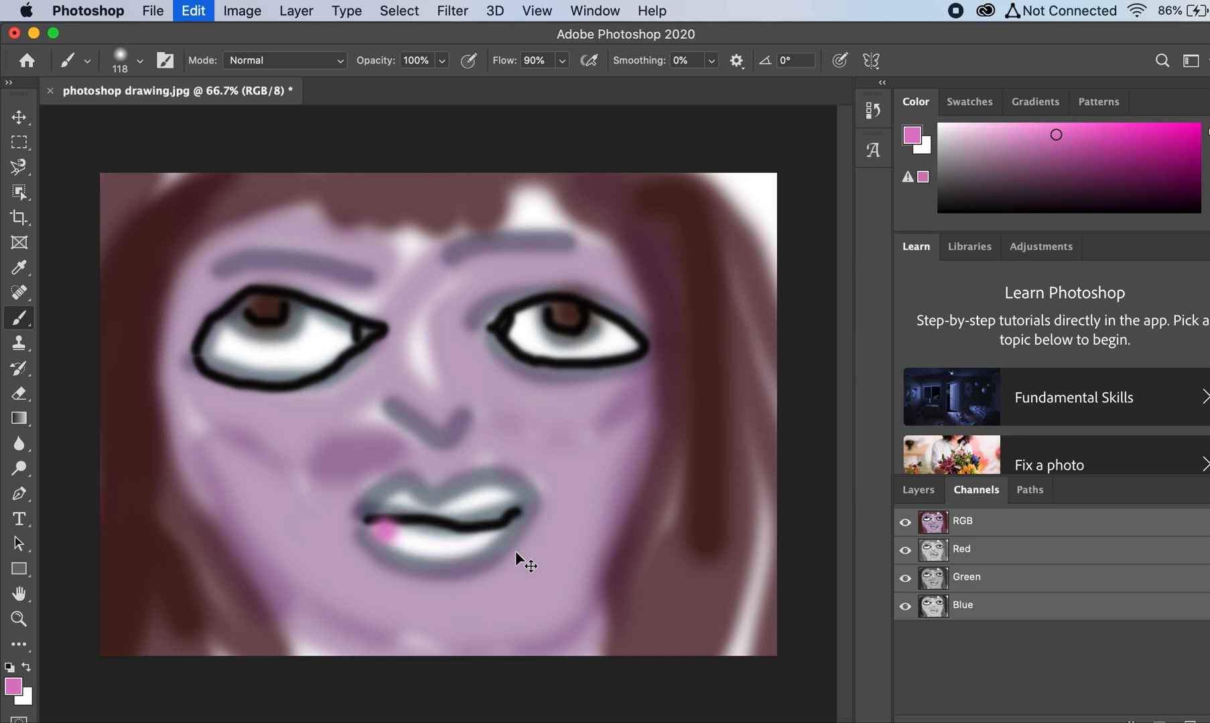
Step: Lower the brush opacity to 51% and tint the white areas of both lips with soft pink
{"action": "left_click", "coordinate": [441, 61]}
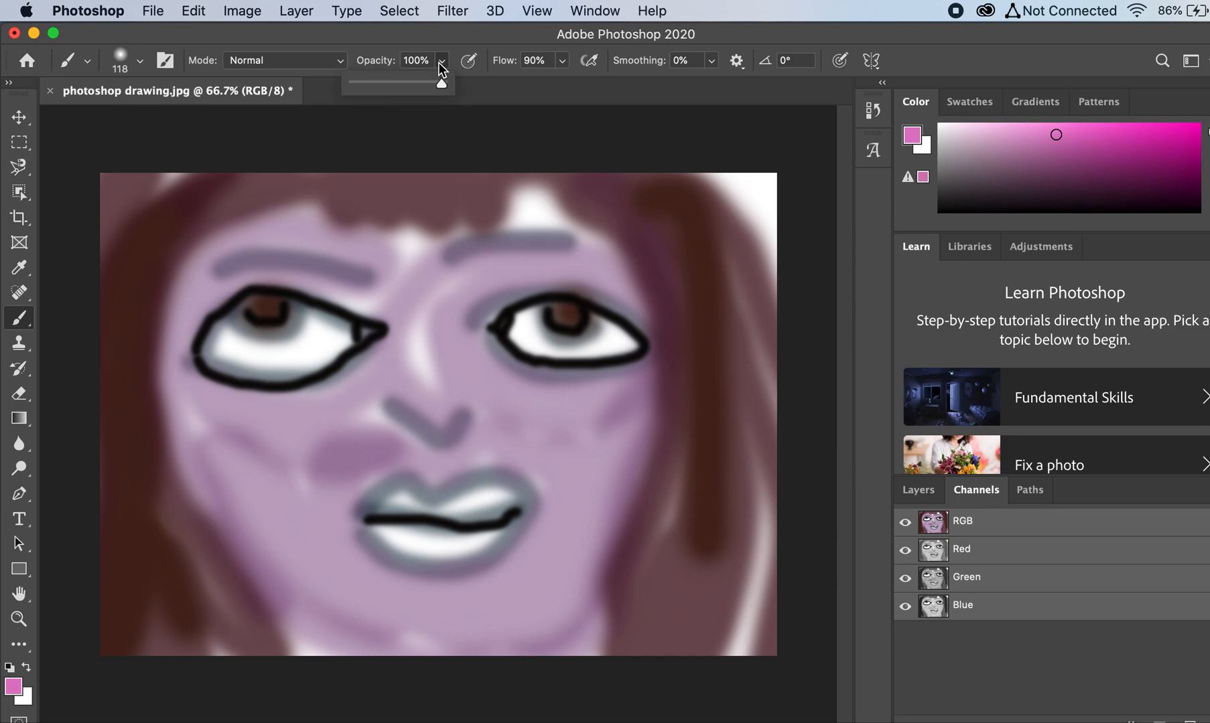
{"action": "left_click_drag", "start_coordinate": [411, 79], "coordinate": [399, 81]}
{"action": "mouse_move", "coordinate": [391, 531]}
{"action": "left_mouse_down"}
{"action": "mouse_move", "coordinate": [463, 547]}
{"action": "mouse_move", "coordinate": [497, 537]}
{"action": "left_mouse_up"}
{"action": "mouse_move", "coordinate": [406, 534]}
{"action": "left_mouse_down"}
{"action": "mouse_move", "coordinate": [377, 531]}
{"action": "mouse_move", "coordinate": [405, 499]}
{"action": "mouse_move", "coordinate": [396, 495]}
{"action": "mouse_move", "coordinate": [451, 501]}
{"action": "mouse_move", "coordinate": [500, 491]}
{"action": "left_mouse_up"}
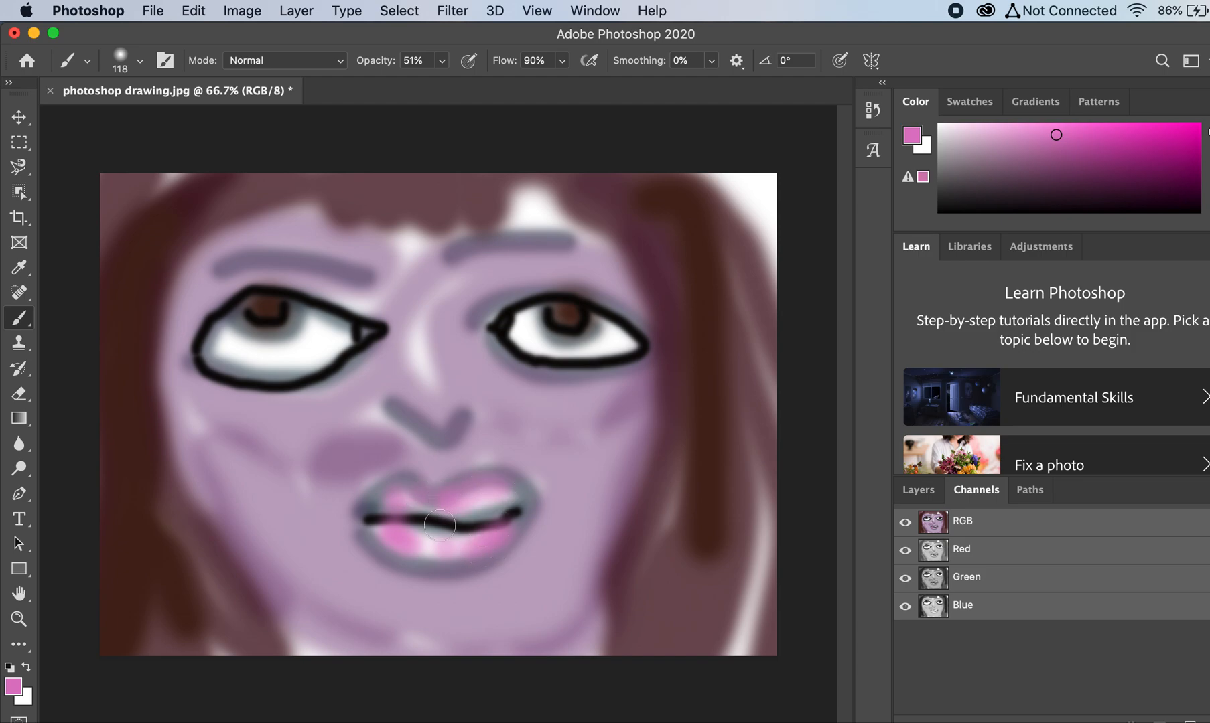
Step: Restore the opacity to 100%, reduce the brush to 75 px and paint pink along the lower lip's left edge
{"action": "left_click", "coordinate": [442, 61]}
{"action": "left_click_drag", "start_coordinate": [440, 83], "coordinate": [489, 84]}
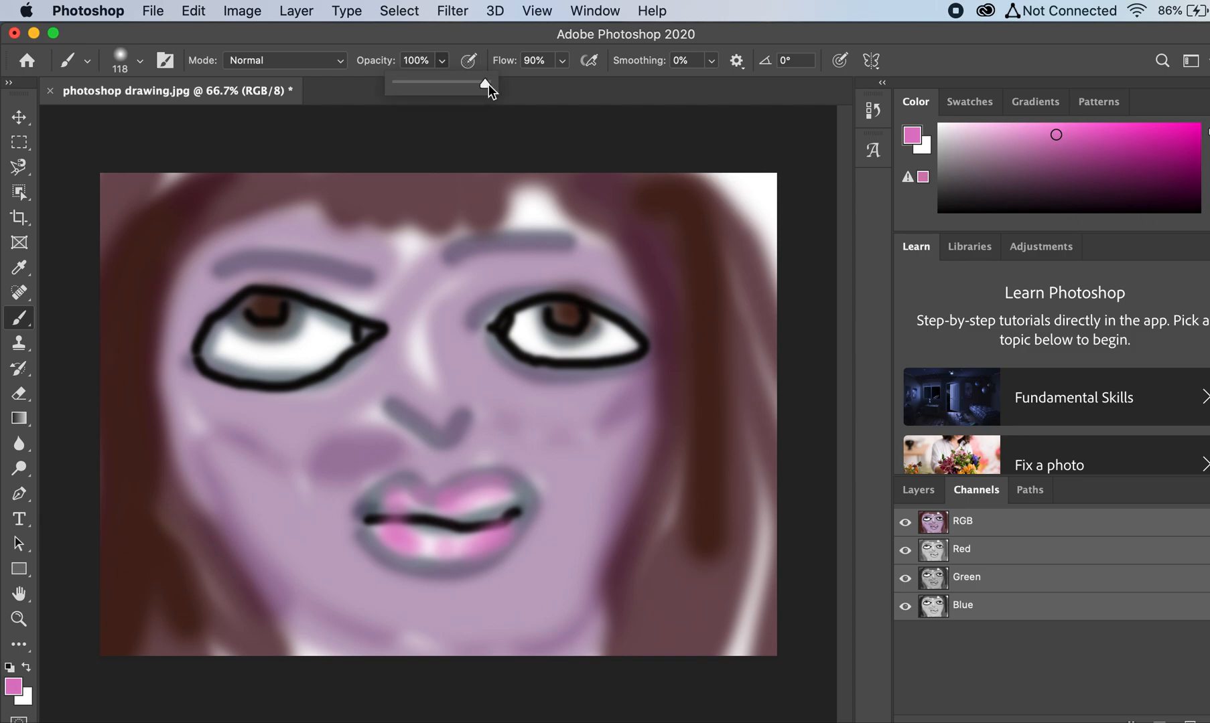
{"action": "left_click", "coordinate": [140, 61]}
{"action": "left_click_drag", "start_coordinate": [161, 120], "coordinate": [153, 121]}
{"action": "left_click", "coordinate": [371, 531]}
{"action": "left_click_drag", "start_coordinate": [371, 531], "coordinate": [445, 563]}
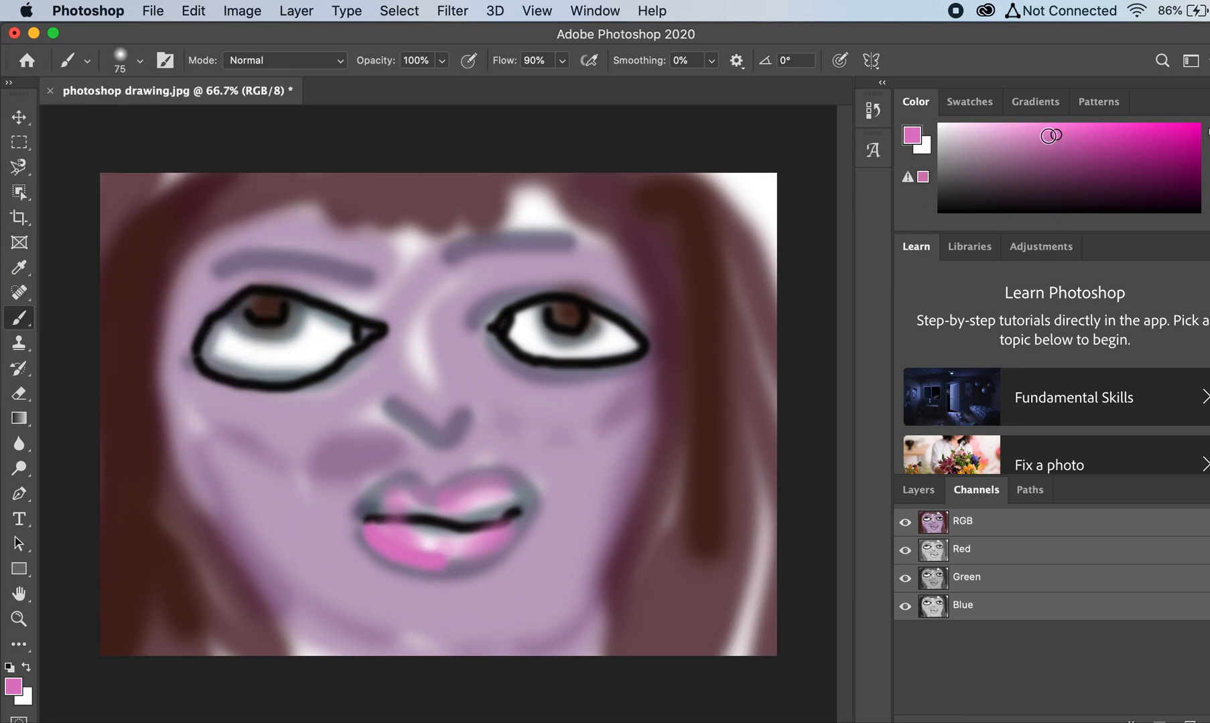
Step: Choose a darker plum shade of the pink and paint a band along the upper and lower lips
{"action": "left_click", "coordinate": [1061, 165]}
{"action": "mouse_move", "coordinate": [373, 536]}
{"action": "left_mouse_down"}
{"action": "mouse_move", "coordinate": [412, 554]}
{"action": "mouse_move", "coordinate": [480, 551]}
{"action": "mouse_move", "coordinate": [502, 536]}
{"action": "left_mouse_up"}
{"action": "mouse_move", "coordinate": [370, 505]}
{"action": "left_mouse_down"}
{"action": "mouse_move", "coordinate": [410, 486]}
{"action": "mouse_move", "coordinate": [515, 500]}
{"action": "left_mouse_up"}
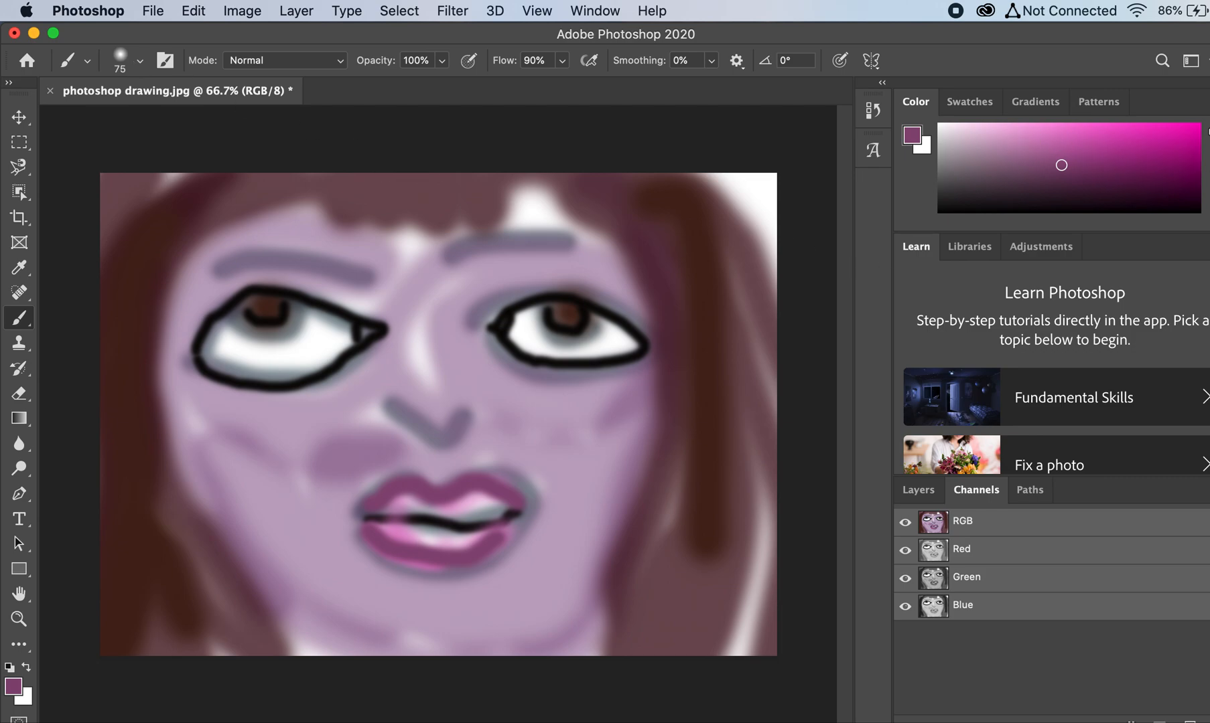
Step: Change the foreground color to a medium purple
{"action": "left_click", "coordinate": [1209, 143]}
{"action": "left_click", "coordinate": [1058, 138]}
{"action": "left_click", "coordinate": [1076, 145]}
Step: Shade around the right eye, the right cheek and the chin in purple with a 162 px brush at 45% opacity
{"action": "left_click", "coordinate": [140, 61]}
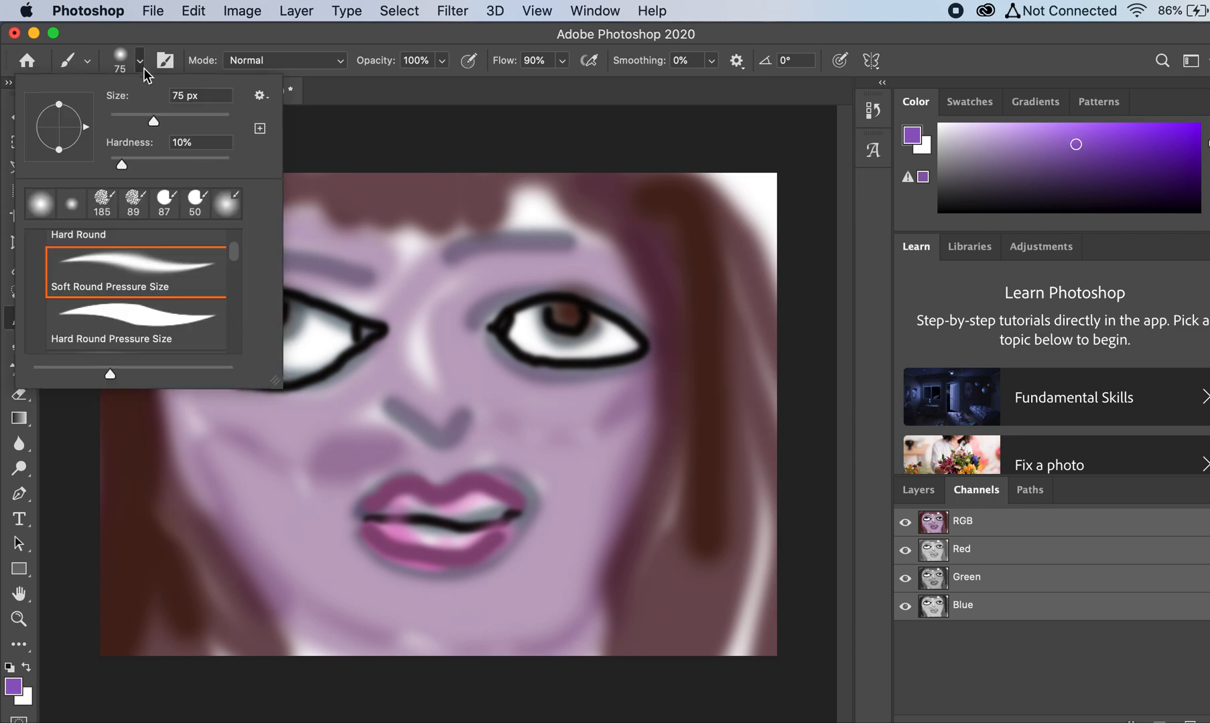
{"action": "left_click_drag", "start_coordinate": [149, 114], "coordinate": [175, 115]}
{"action": "left_click", "coordinate": [435, 64]}
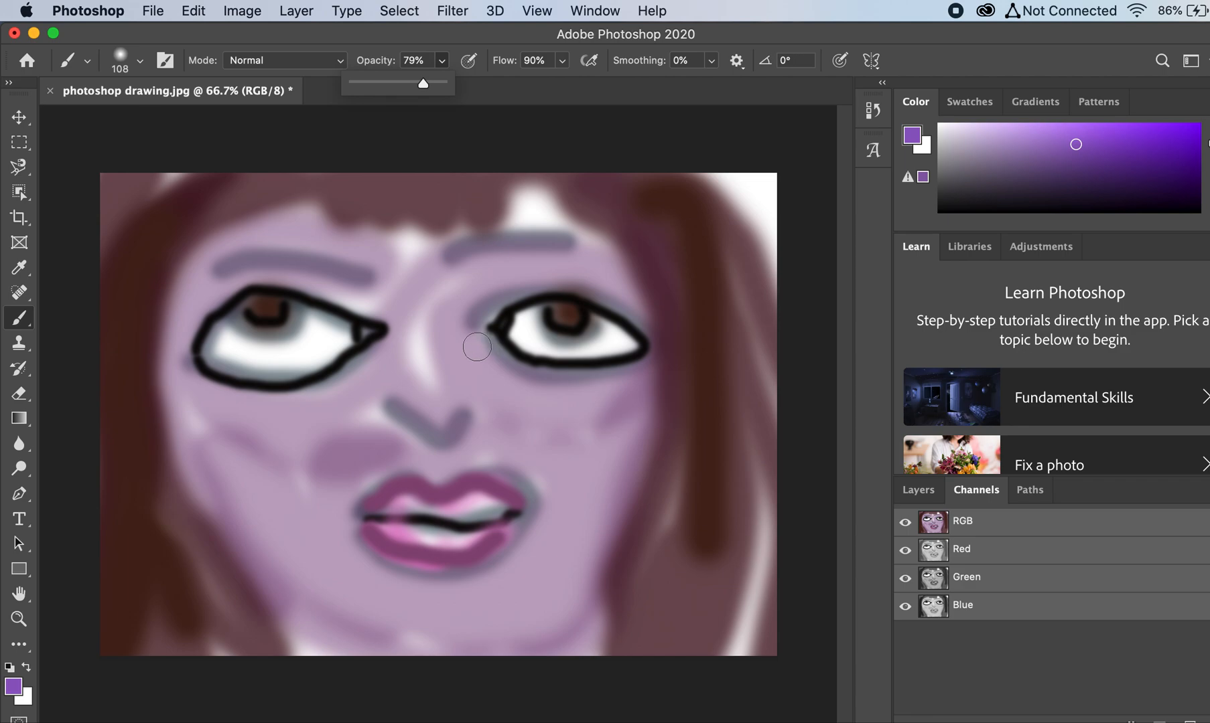
{"action": "left_click", "coordinate": [393, 82]}
{"action": "left_click", "coordinate": [140, 64]}
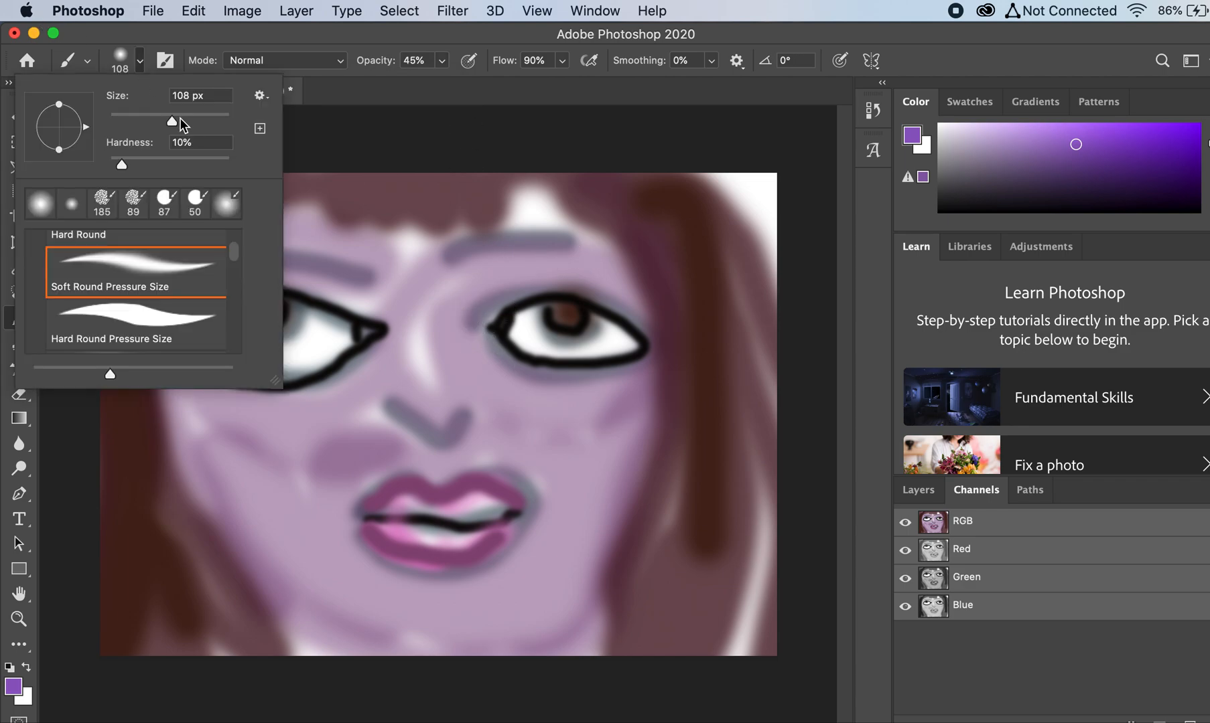
{"action": "mouse_move", "coordinate": [523, 399]}
{"action": "left_mouse_down"}
{"action": "mouse_move", "coordinate": [449, 330]}
{"action": "mouse_move", "coordinate": [511, 285]}
{"action": "mouse_move", "coordinate": [586, 277]}
{"action": "mouse_move", "coordinate": [469, 302]}
{"action": "mouse_move", "coordinate": [460, 339]}
{"action": "mouse_move", "coordinate": [500, 372]}
{"action": "mouse_move", "coordinate": [549, 395]}
{"action": "mouse_move", "coordinate": [613, 397]}
{"action": "mouse_move", "coordinate": [487, 386]}
{"action": "mouse_move", "coordinate": [530, 443]}
{"action": "mouse_move", "coordinate": [594, 440]}
{"action": "mouse_move", "coordinate": [606, 427]}
{"action": "mouse_move", "coordinate": [605, 462]}
{"action": "mouse_move", "coordinate": [562, 511]}
{"action": "mouse_move", "coordinate": [584, 532]}
{"action": "mouse_move", "coordinate": [508, 584]}
{"action": "mouse_move", "coordinate": [525, 615]}
{"action": "mouse_move", "coordinate": [377, 595]}
{"action": "mouse_move", "coordinate": [470, 615]}
{"action": "left_mouse_up"}
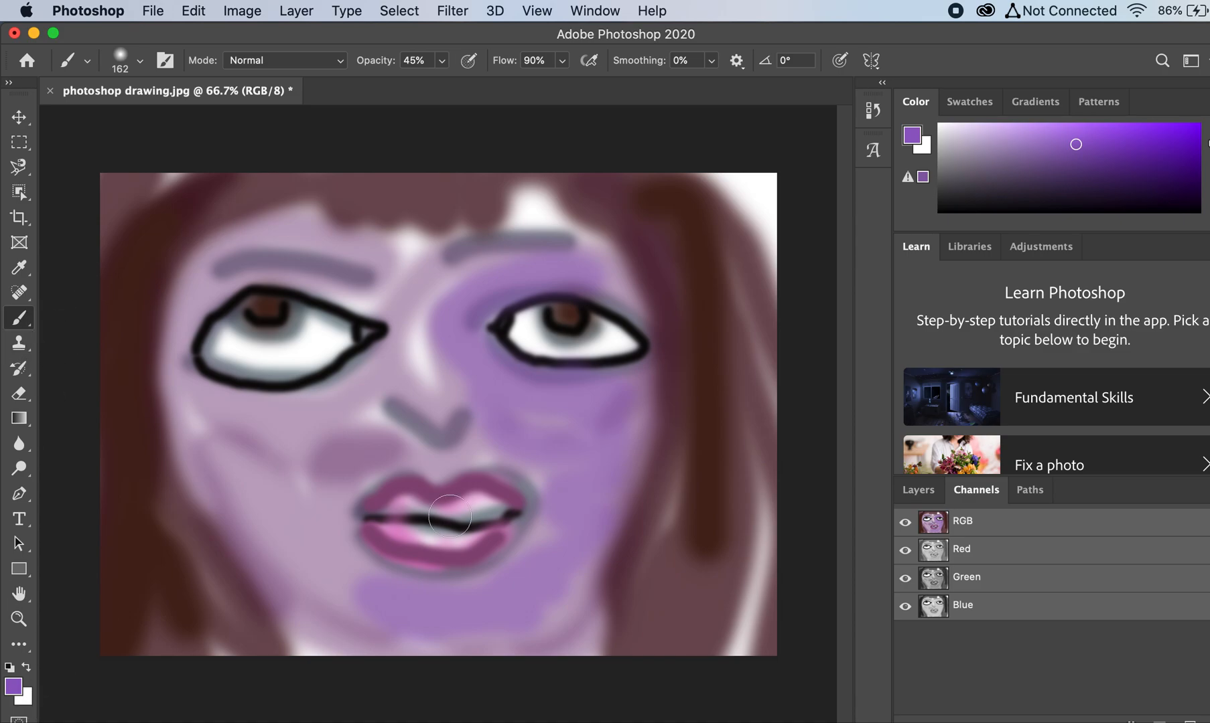
Step: Set the foreground color to near-black 020203 and the brush size to 114 px
{"action": "left_click", "coordinate": [12, 690]}
{"action": "left_click", "coordinate": [533, 521]}
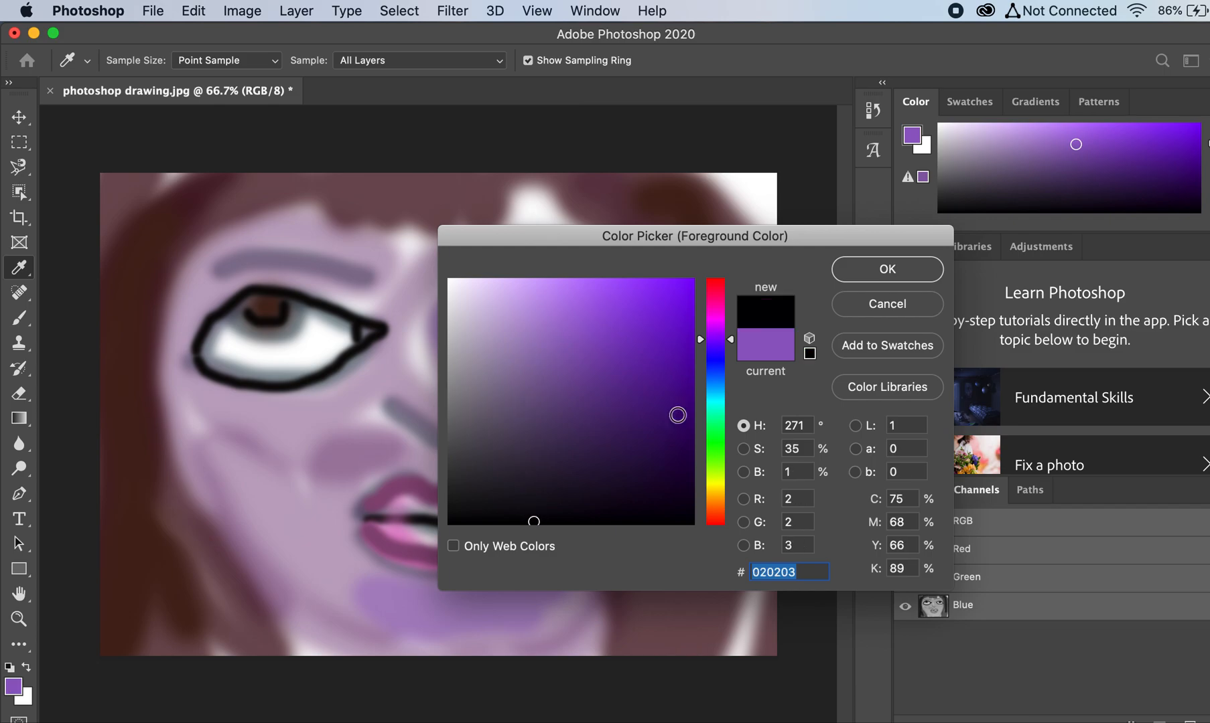
{"action": "left_click", "coordinate": [897, 270]}
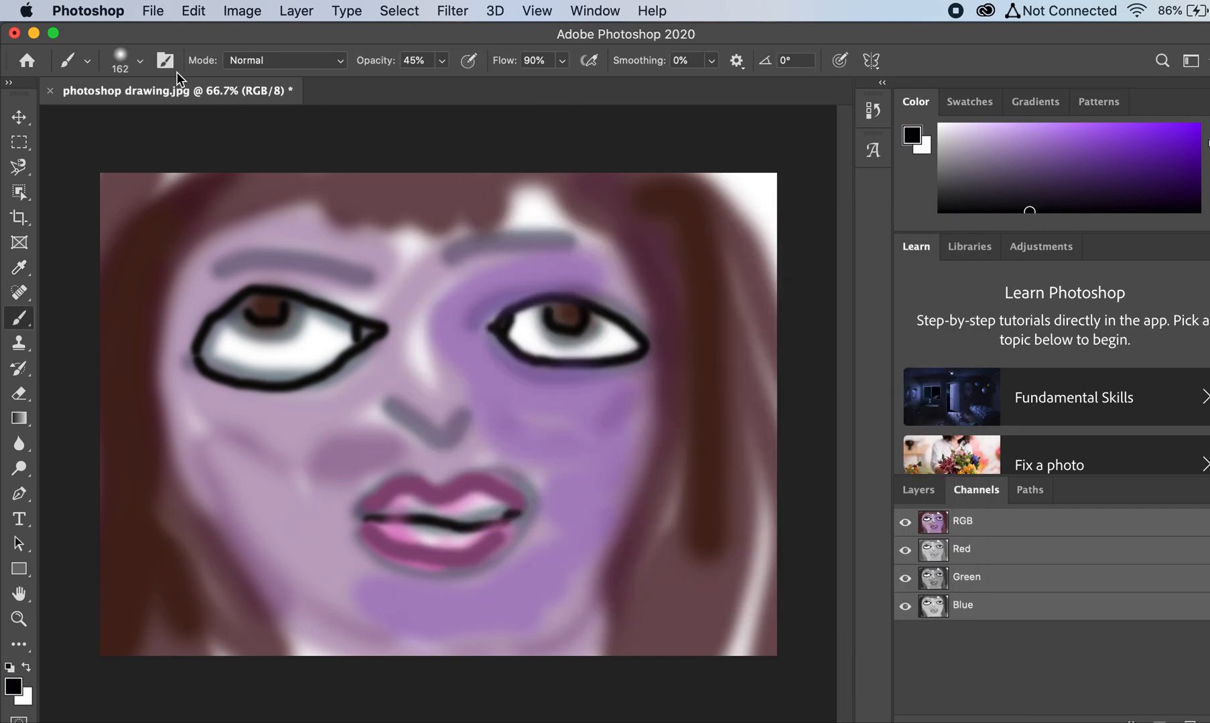
{"action": "left_click", "coordinate": [140, 61]}
{"action": "left_click_drag", "start_coordinate": [166, 124], "coordinate": [178, 122]}
Step: Outline the jaw and sides of the face in translucent black and darken the hair strands on both sides
{"action": "left_click", "coordinate": [175, 427]}
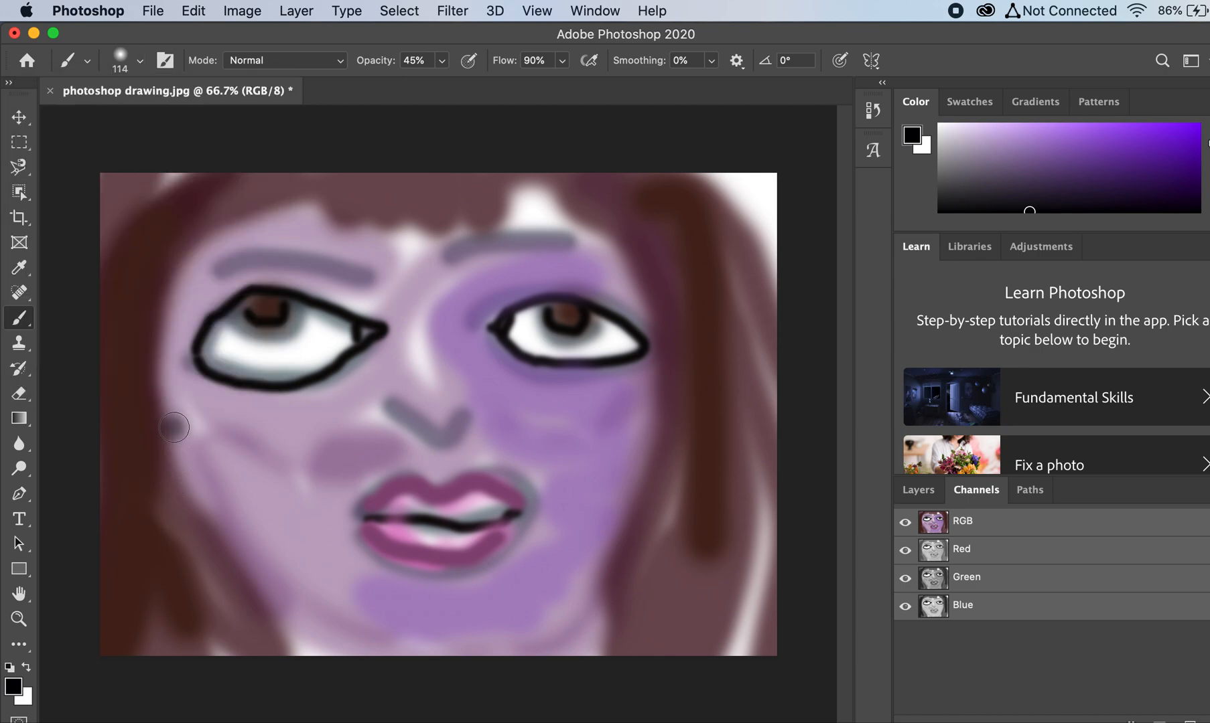
{"action": "mouse_move", "coordinate": [165, 262]}
{"action": "left_mouse_down"}
{"action": "mouse_move", "coordinate": [154, 337]}
{"action": "mouse_move", "coordinate": [182, 465]}
{"action": "mouse_move", "coordinate": [237, 553]}
{"action": "mouse_move", "coordinate": [359, 629]}
{"action": "mouse_move", "coordinate": [479, 646]}
{"action": "mouse_move", "coordinate": [570, 643]}
{"action": "mouse_move", "coordinate": [580, 632]}
{"action": "mouse_move", "coordinate": [614, 579]}
{"action": "mouse_move", "coordinate": [667, 422]}
{"action": "mouse_move", "coordinate": [665, 551]}
{"action": "mouse_move", "coordinate": [663, 520]}
{"action": "mouse_move", "coordinate": [656, 535]}
{"action": "mouse_move", "coordinate": [683, 475]}
{"action": "mouse_move", "coordinate": [688, 303]}
{"action": "mouse_move", "coordinate": [722, 478]}
{"action": "mouse_move", "coordinate": [659, 547]}
{"action": "mouse_move", "coordinate": [654, 609]}
{"action": "mouse_move", "coordinate": [631, 625]}
{"action": "mouse_move", "coordinate": [647, 589]}
{"action": "mouse_move", "coordinate": [599, 647]}
{"action": "mouse_move", "coordinate": [722, 402]}
{"action": "mouse_move", "coordinate": [717, 686]}
{"action": "mouse_move", "coordinate": [745, 368]}
{"action": "mouse_move", "coordinate": [675, 233]}
{"action": "left_mouse_up"}
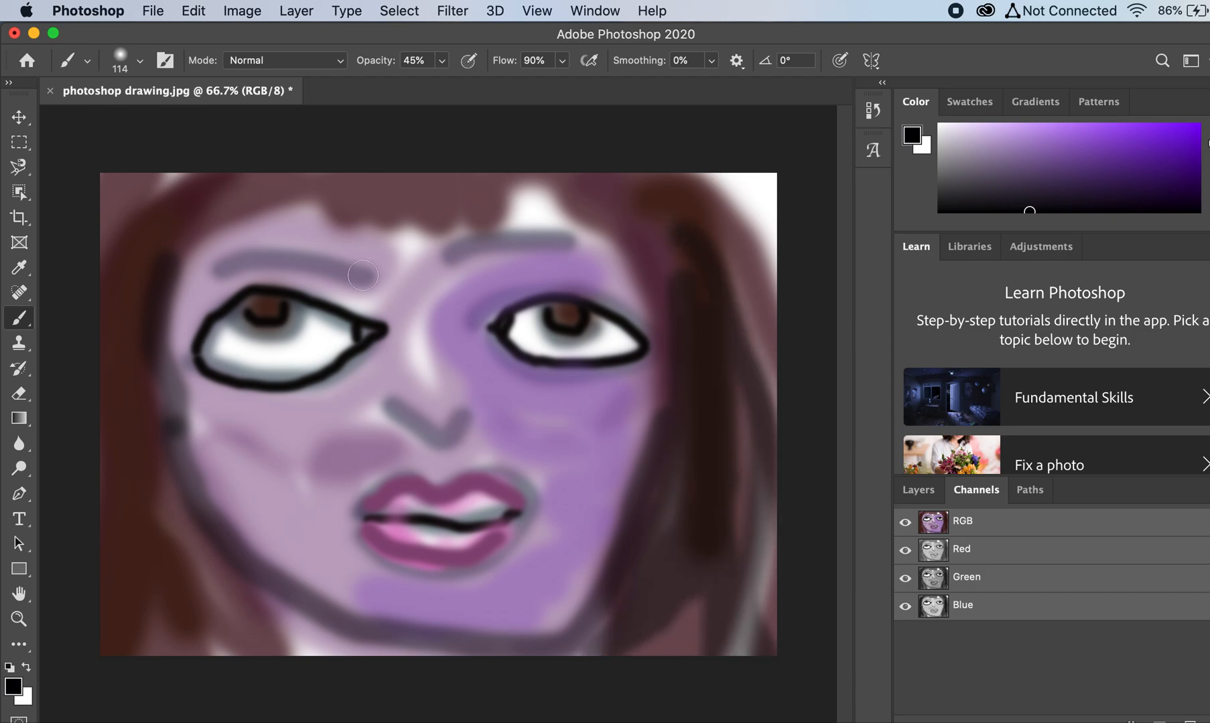
{"action": "mouse_move", "coordinate": [134, 437]}
{"action": "left_mouse_down"}
{"action": "mouse_move", "coordinate": [195, 542]}
{"action": "mouse_move", "coordinate": [197, 561]}
{"action": "mouse_move", "coordinate": [154, 557]}
{"action": "mouse_move", "coordinate": [178, 609]}
{"action": "mouse_move", "coordinate": [120, 405]}
{"action": "mouse_move", "coordinate": [103, 407]}
{"action": "mouse_move", "coordinate": [133, 317]}
{"action": "mouse_move", "coordinate": [144, 619]}
{"action": "mouse_move", "coordinate": [150, 652]}
{"action": "mouse_move", "coordinate": [181, 668]}
{"action": "left_mouse_up"}
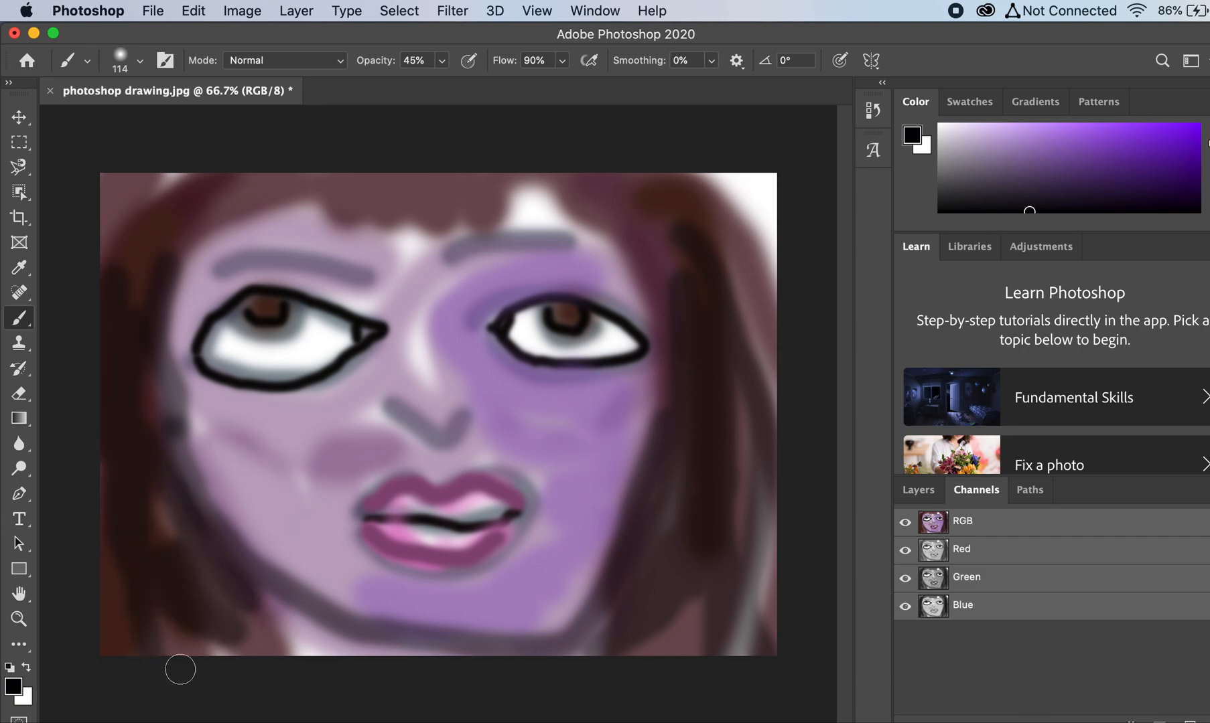
{"action": "mouse_move", "coordinate": [289, 681]}
{"action": "left_mouse_down"}
{"action": "mouse_move", "coordinate": [262, 637]}
{"action": "mouse_move", "coordinate": [304, 602]}
{"action": "mouse_move", "coordinate": [280, 627]}
{"action": "mouse_move", "coordinate": [230, 581]}
{"action": "mouse_move", "coordinate": [175, 486]}
{"action": "mouse_move", "coordinate": [146, 346]}
{"action": "mouse_move", "coordinate": [190, 240]}
{"action": "left_mouse_up"}
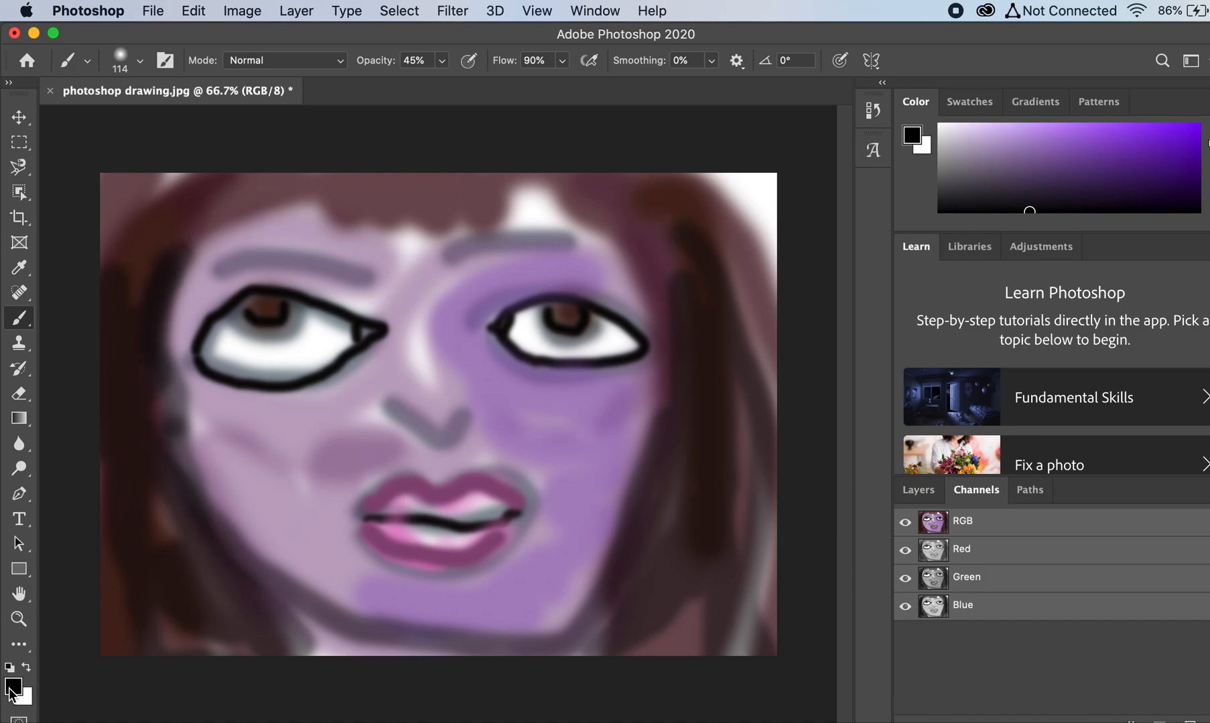
Step: Set the foreground color to a medium brown in an orange hue
{"action": "left_click", "coordinate": [12, 690]}
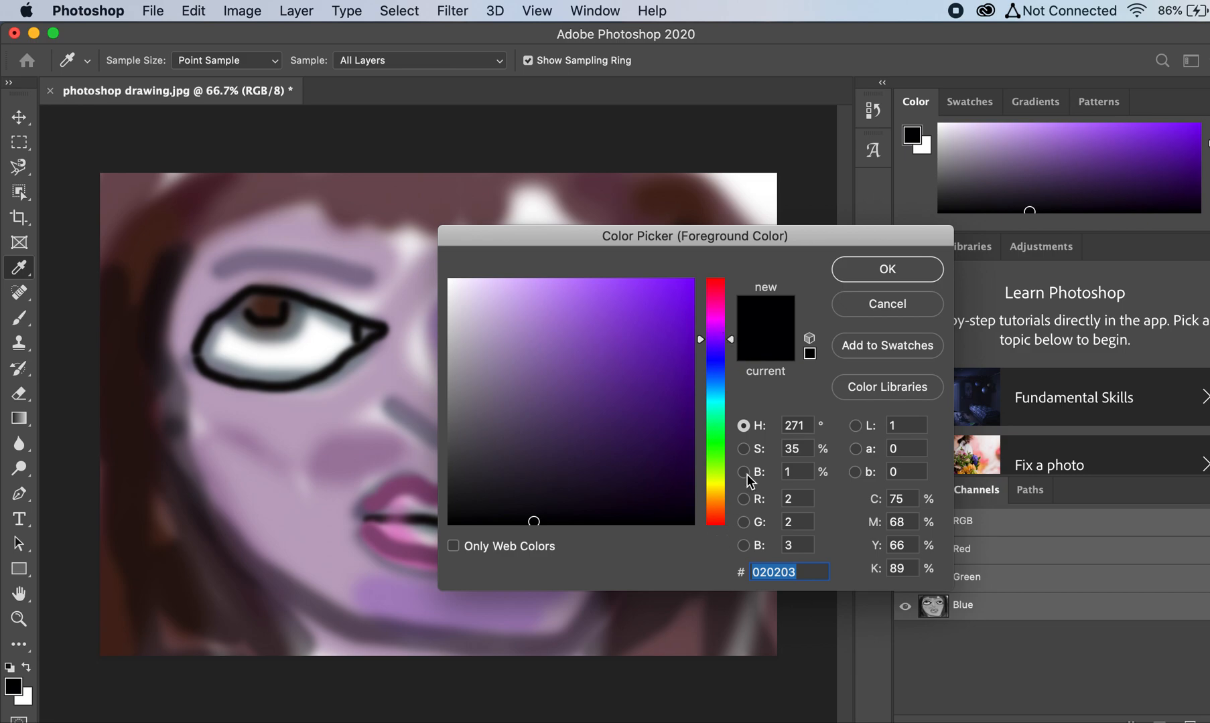
{"action": "left_click", "coordinate": [721, 296]}
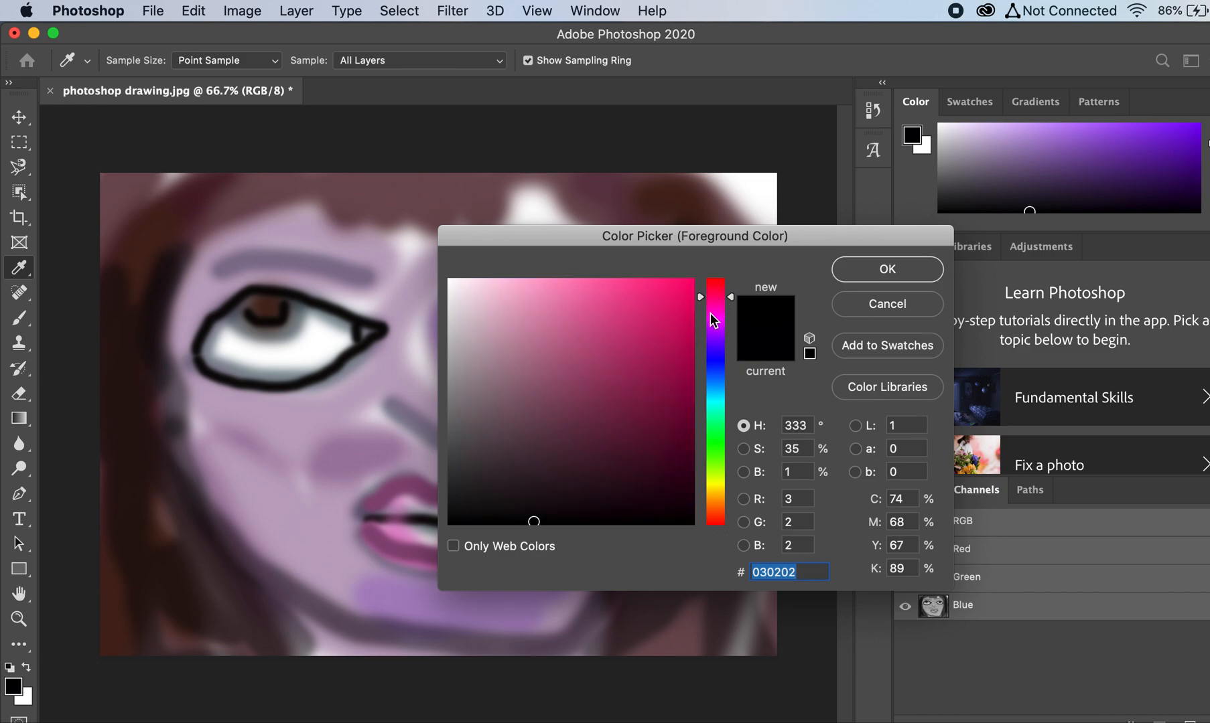
{"action": "left_click", "coordinate": [713, 503]}
{"action": "left_click", "coordinate": [609, 492]}
{"action": "mouse_move", "coordinate": [610, 492]}
{"action": "left_mouse_down"}
{"action": "mouse_move", "coordinate": [641, 443]}
{"action": "mouse_move", "coordinate": [632, 454]}
{"action": "mouse_move", "coordinate": [588, 409]}
{"action": "left_mouse_up"}
{"action": "left_click", "coordinate": [888, 269]}
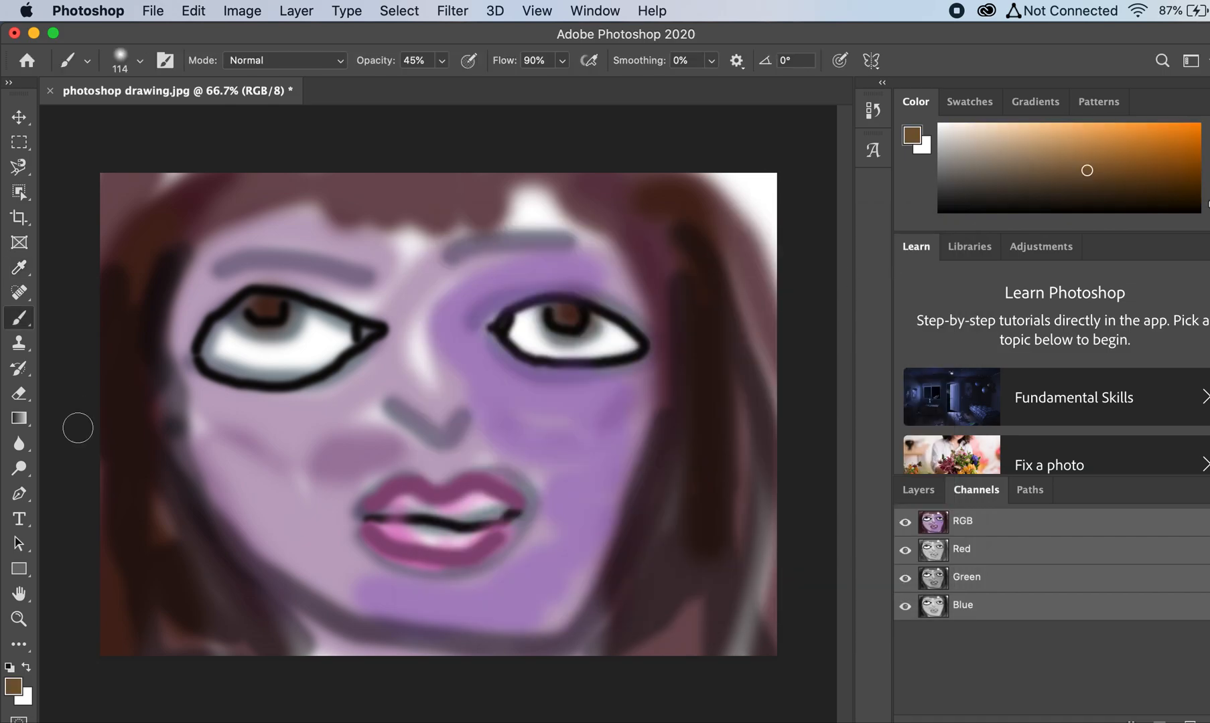
Step: Paint brown highlights into the hair on both sides and the bangs, and brush brown over both eyebrows
{"action": "mouse_move", "coordinate": [119, 388]}
{"action": "left_mouse_down"}
{"action": "mouse_move", "coordinate": [120, 483]}
{"action": "mouse_move", "coordinate": [160, 587]}
{"action": "left_mouse_up"}
{"action": "left_click_drag", "start_coordinate": [684, 566], "coordinate": [675, 316]}
{"action": "left_click_drag", "start_coordinate": [460, 186], "coordinate": [469, 185]}
{"action": "mouse_move", "coordinate": [355, 264]}
{"action": "left_mouse_down"}
{"action": "mouse_move", "coordinate": [223, 268]}
{"action": "mouse_move", "coordinate": [239, 260]}
{"action": "left_mouse_up"}
{"action": "left_click_drag", "start_coordinate": [315, 257], "coordinate": [365, 277]}
{"action": "mouse_move", "coordinate": [461, 266]}
{"action": "left_mouse_down"}
{"action": "mouse_move", "coordinate": [584, 257]}
{"action": "mouse_move", "coordinate": [461, 242]}
{"action": "mouse_move", "coordinate": [444, 259]}
{"action": "mouse_move", "coordinate": [516, 238]}
{"action": "mouse_move", "coordinate": [567, 253]}
{"action": "left_mouse_up"}
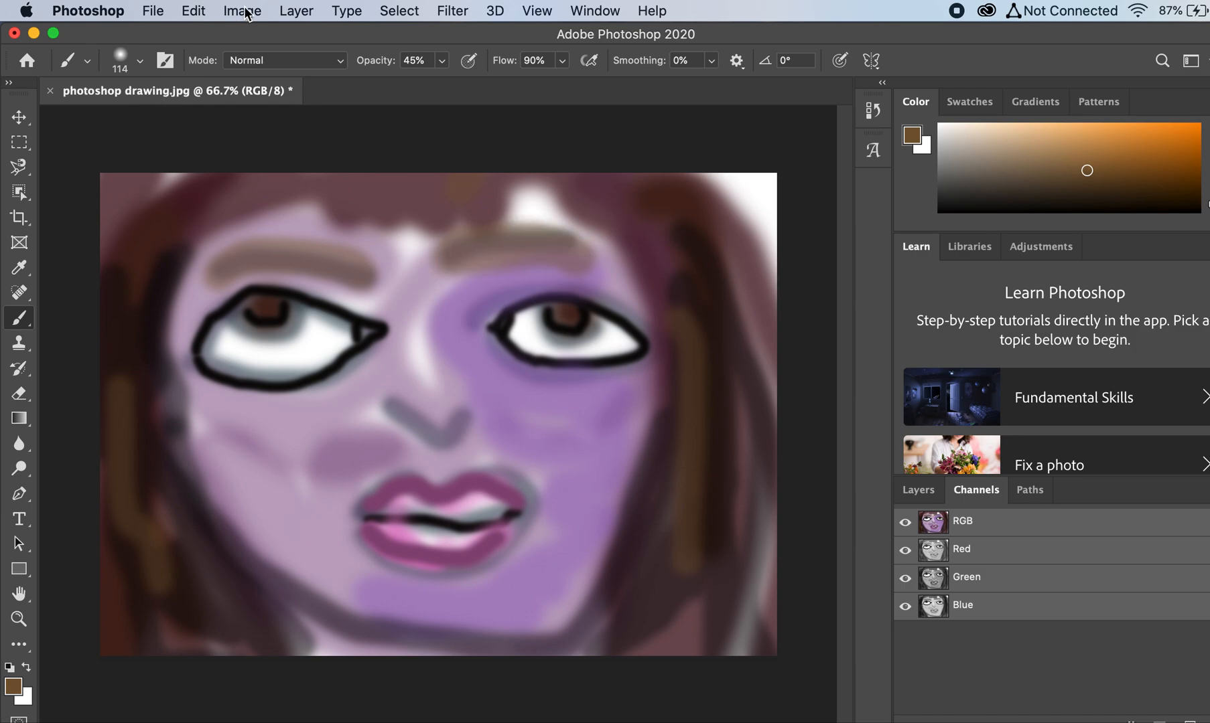
Step: Convert the painting to grayscale with a Black & White adjustment using the Default preset
{"action": "left_click", "coordinate": [243, 10]}
{"action": "mouse_move", "coordinate": [268, 39]}
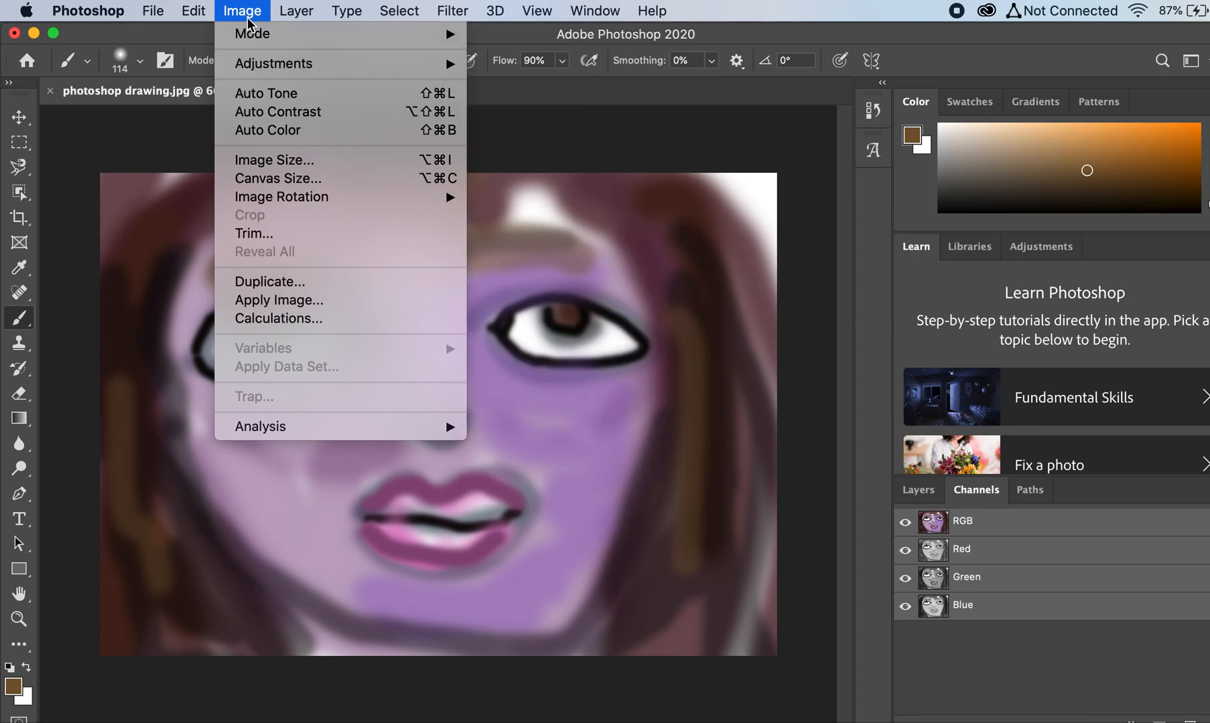
{"action": "mouse_move", "coordinate": [253, 67]}
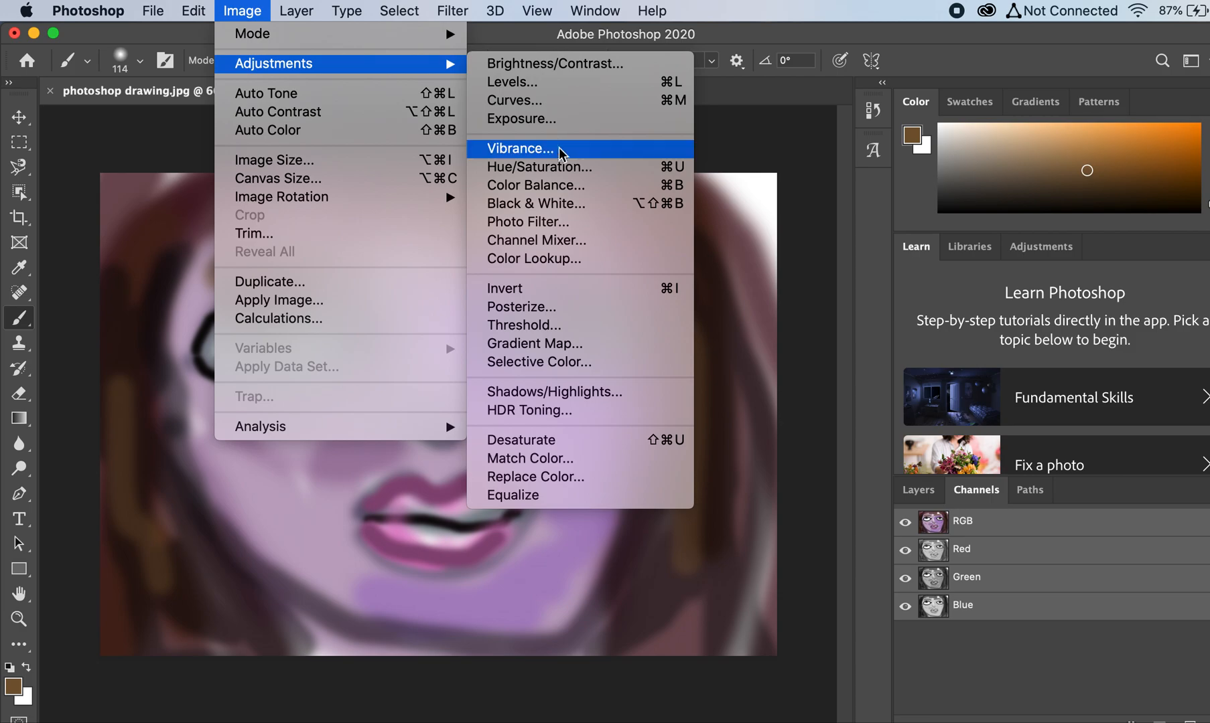
{"action": "left_click", "coordinate": [561, 203]}
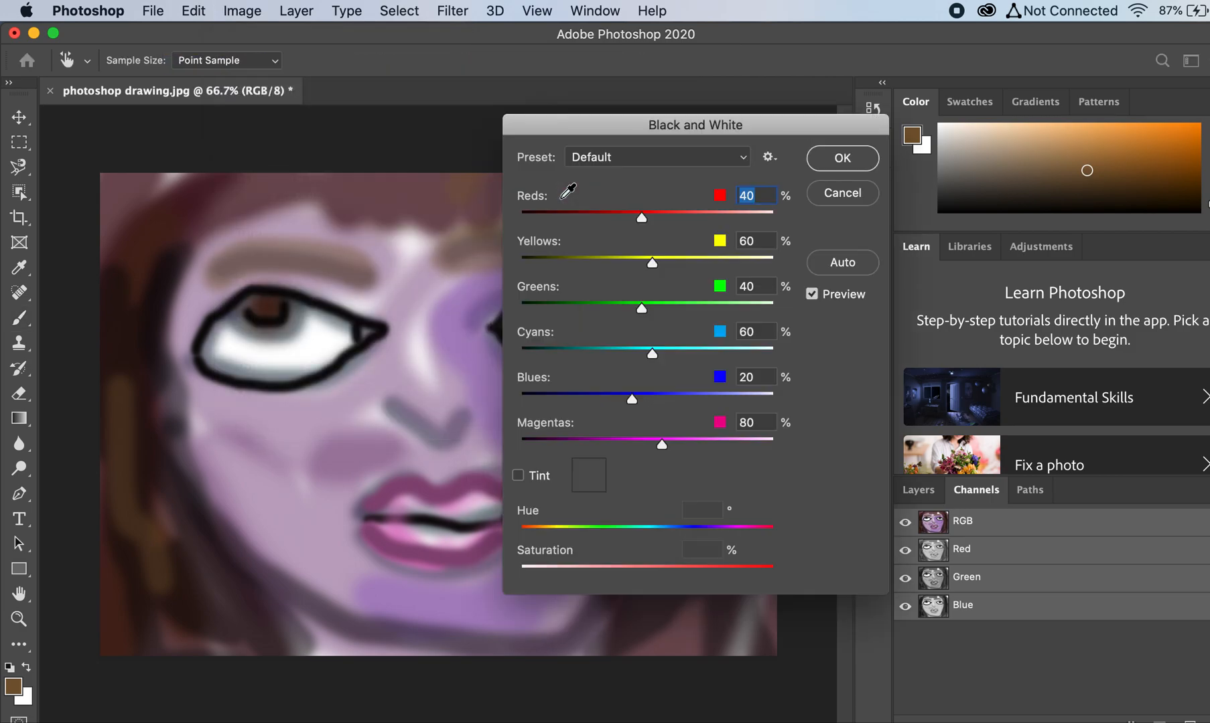
{"action": "left_click", "coordinate": [842, 159]}
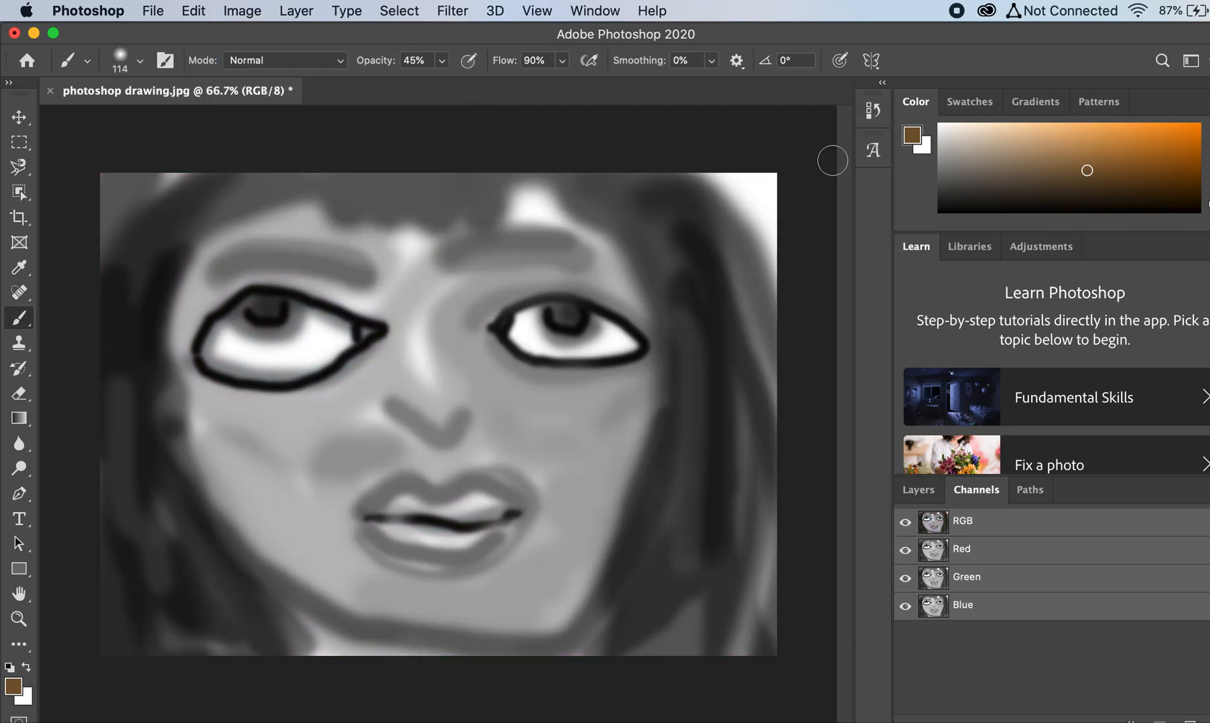
Step: Apply a Brightness/Contrast adjustment to the painting with contrast raised to 31 and the brightness lowered
{"action": "left_click", "coordinate": [196, 12]}
{"action": "mouse_move", "coordinate": [241, 13]}
{"action": "mouse_move", "coordinate": [271, 63]}
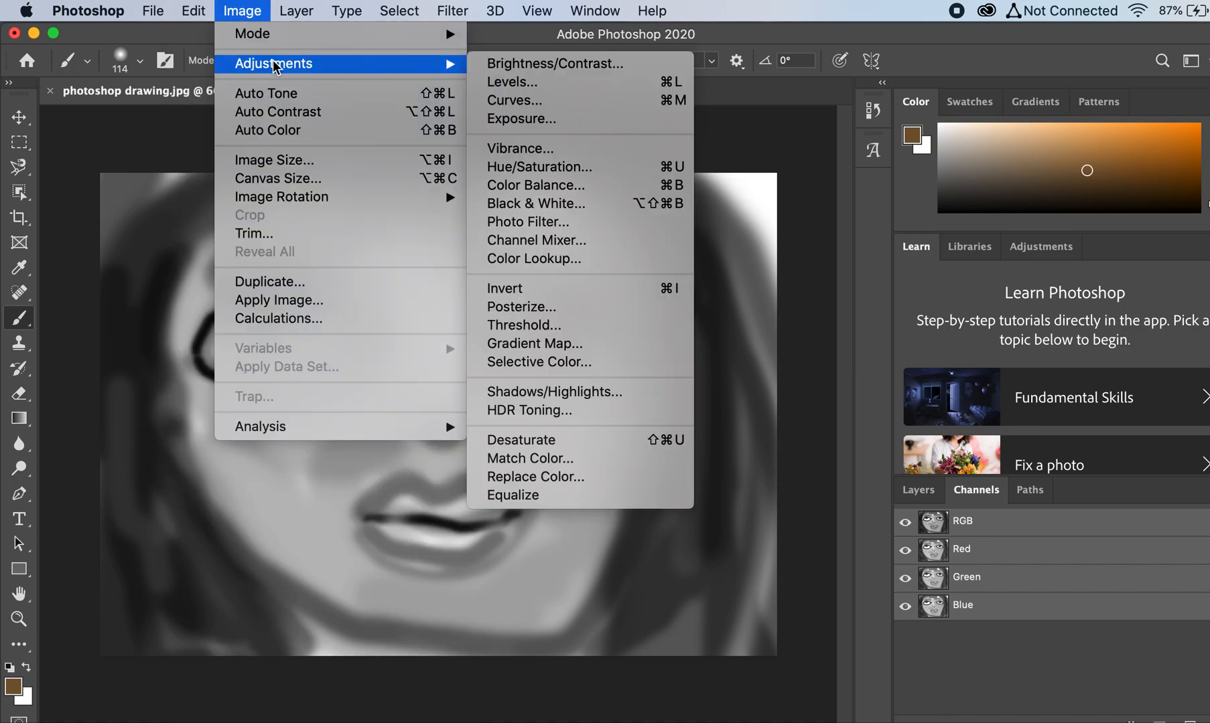
{"action": "left_click", "coordinate": [546, 65]}
{"action": "left_click_drag", "start_coordinate": [660, 310], "coordinate": [690, 313]}
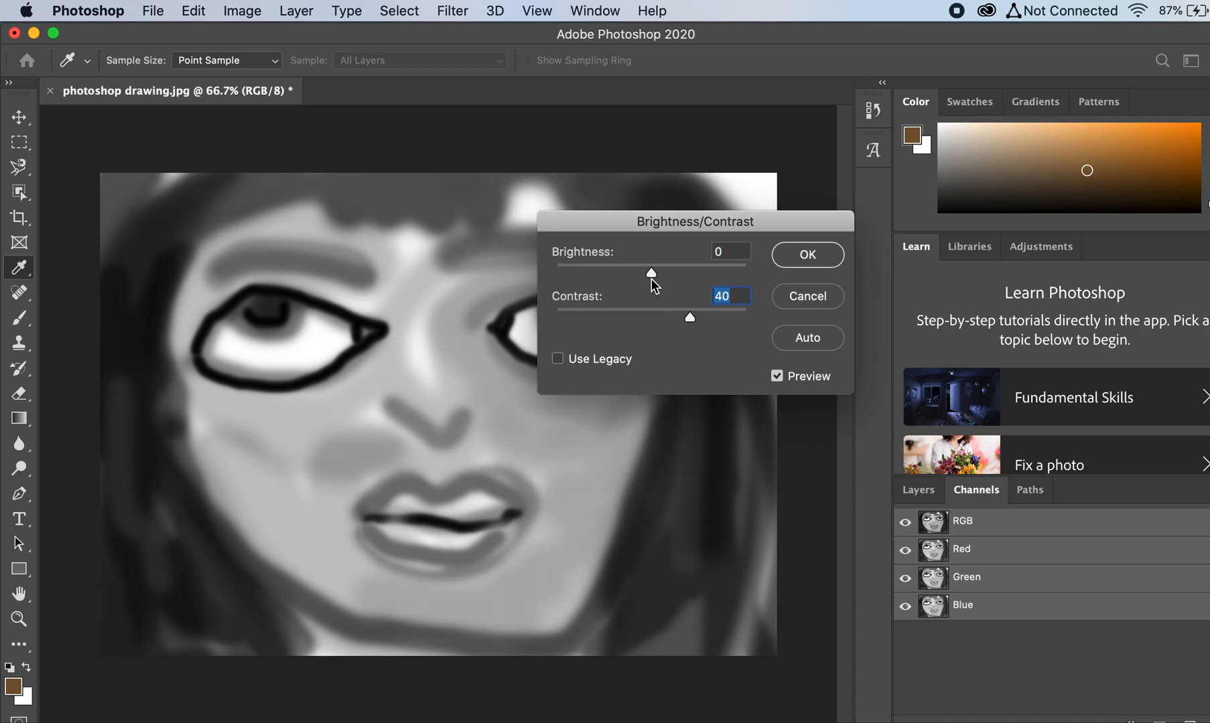
{"action": "left_click_drag", "start_coordinate": [645, 269], "coordinate": [653, 268]}
{"action": "left_click_drag", "start_coordinate": [658, 219], "coordinate": [781, 145]}
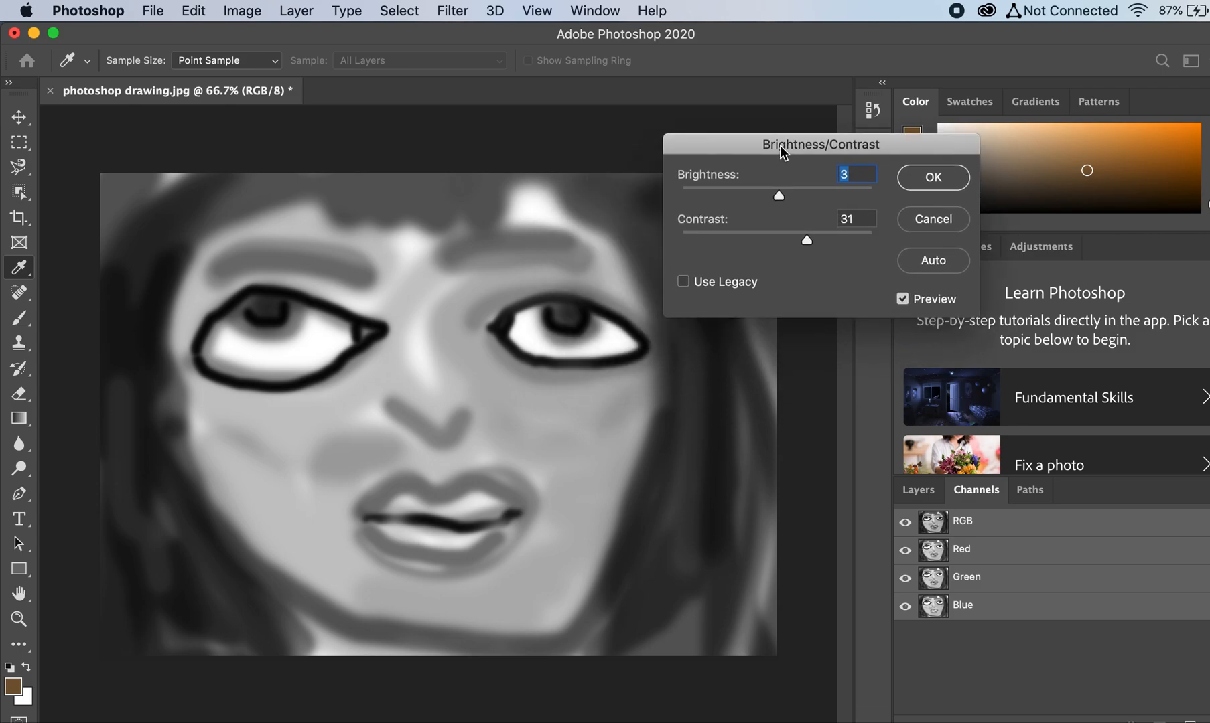
{"action": "left_click_drag", "start_coordinate": [779, 196], "coordinate": [762, 195]}
{"action": "left_click", "coordinate": [913, 180]}
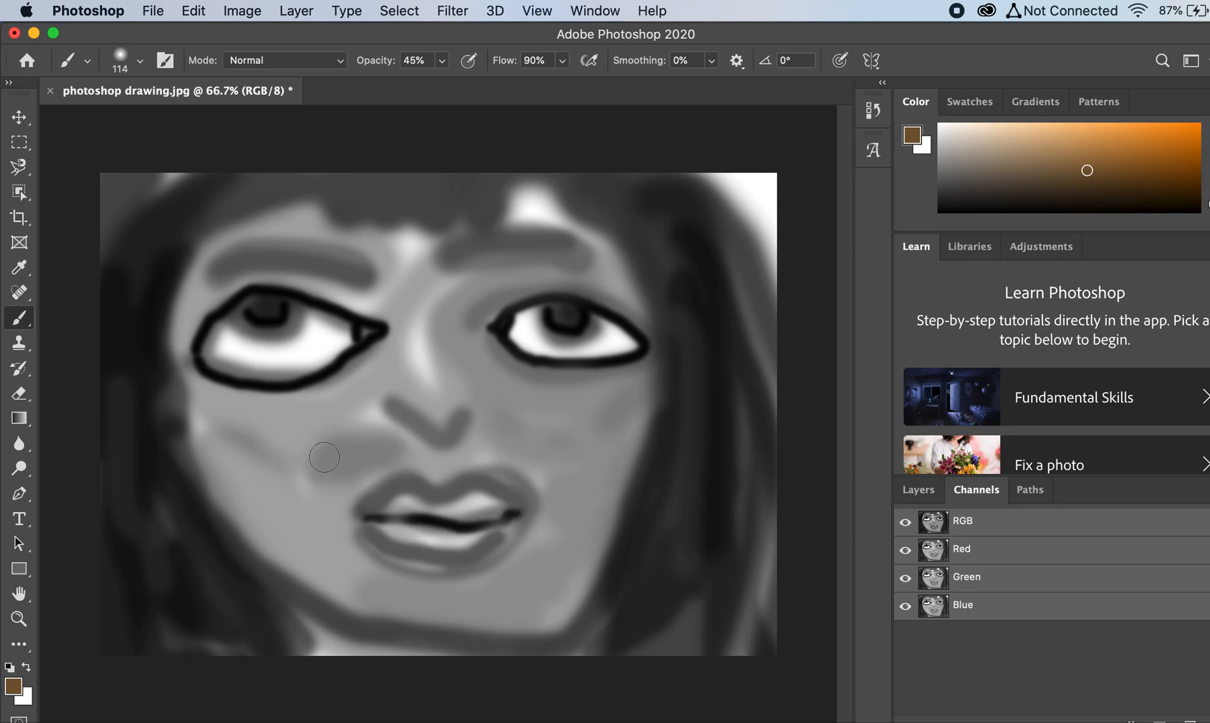
{"action": "left_click", "coordinate": [235, 15]}
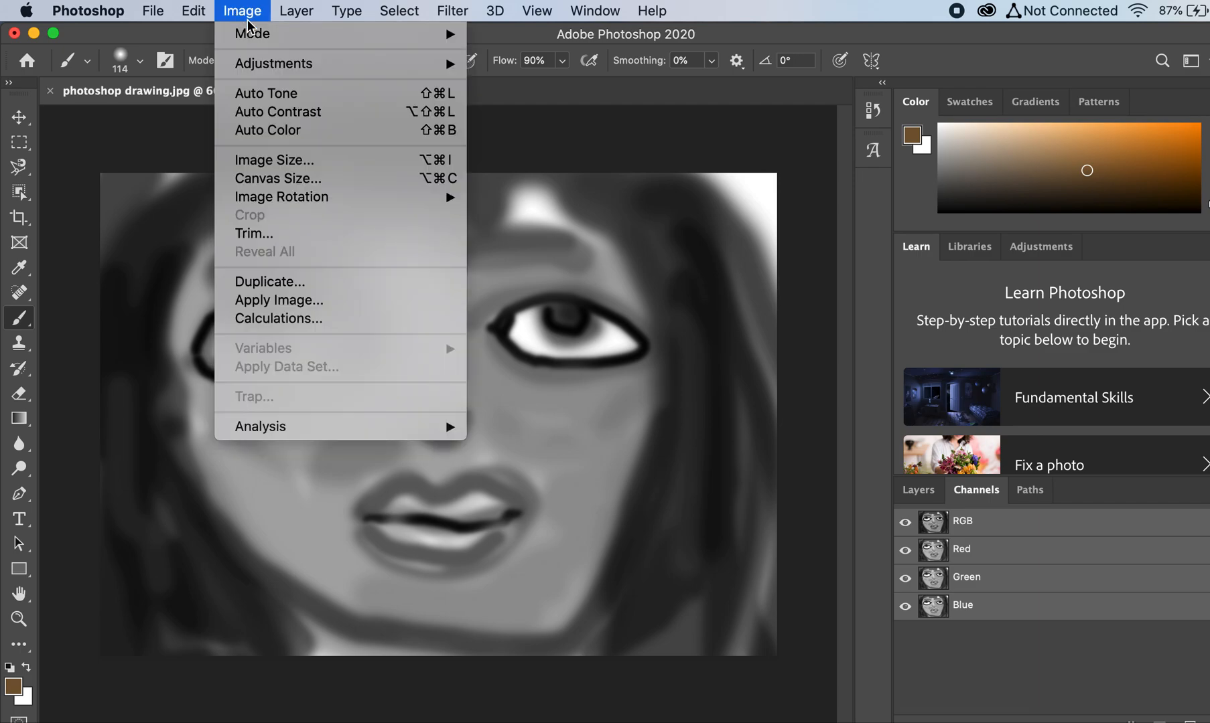
{"action": "mouse_move", "coordinate": [285, 67]}
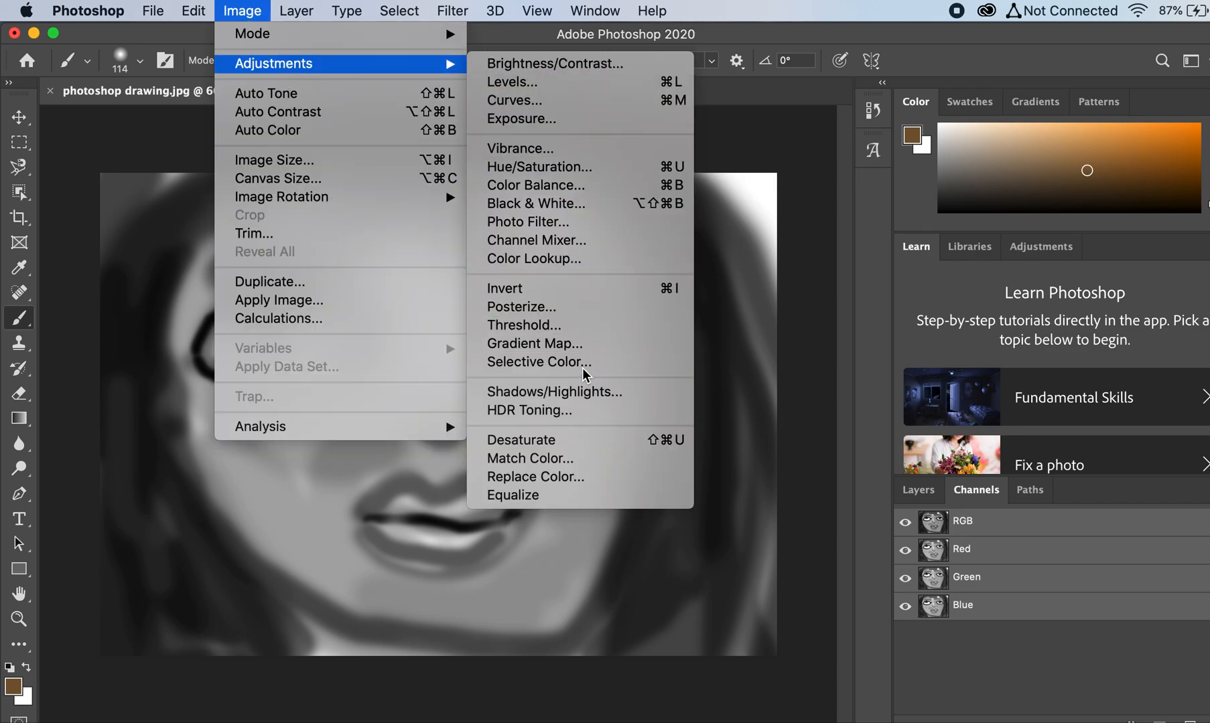
{"action": "left_click", "coordinate": [716, 43]}
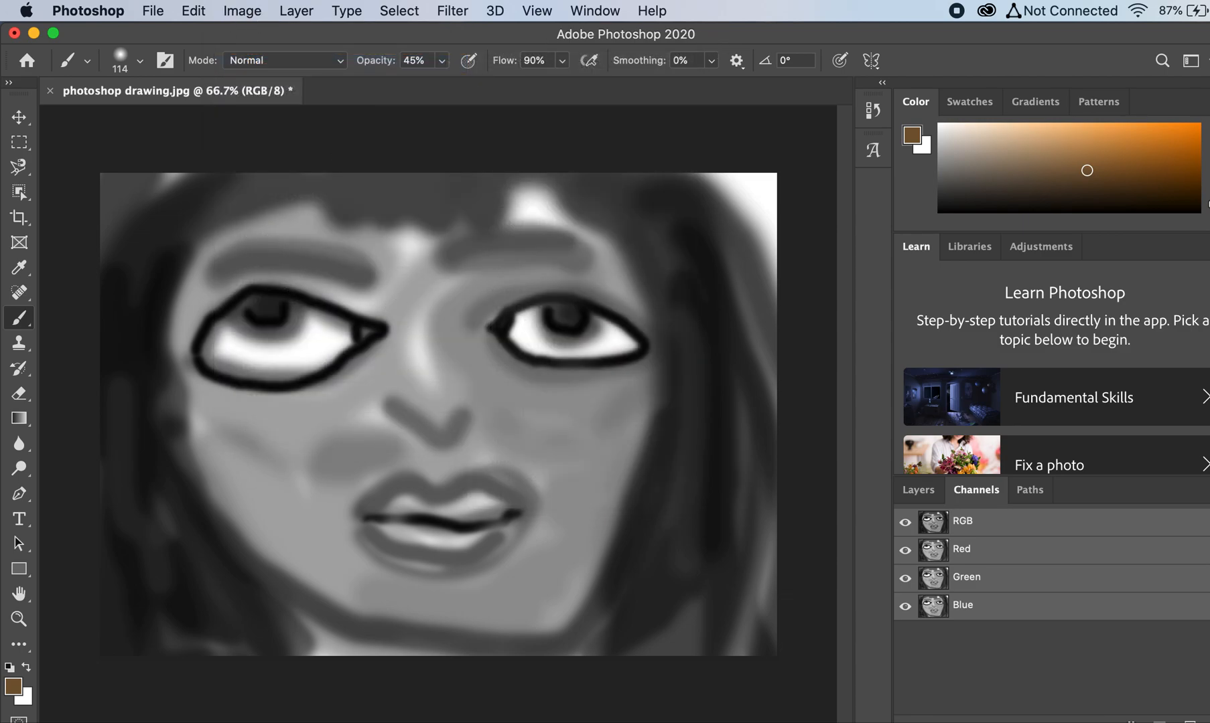
Step: Switch to QuickTime Player and open a new screen recording
{"action": "key", "text": "ctrl+super+Escape"}
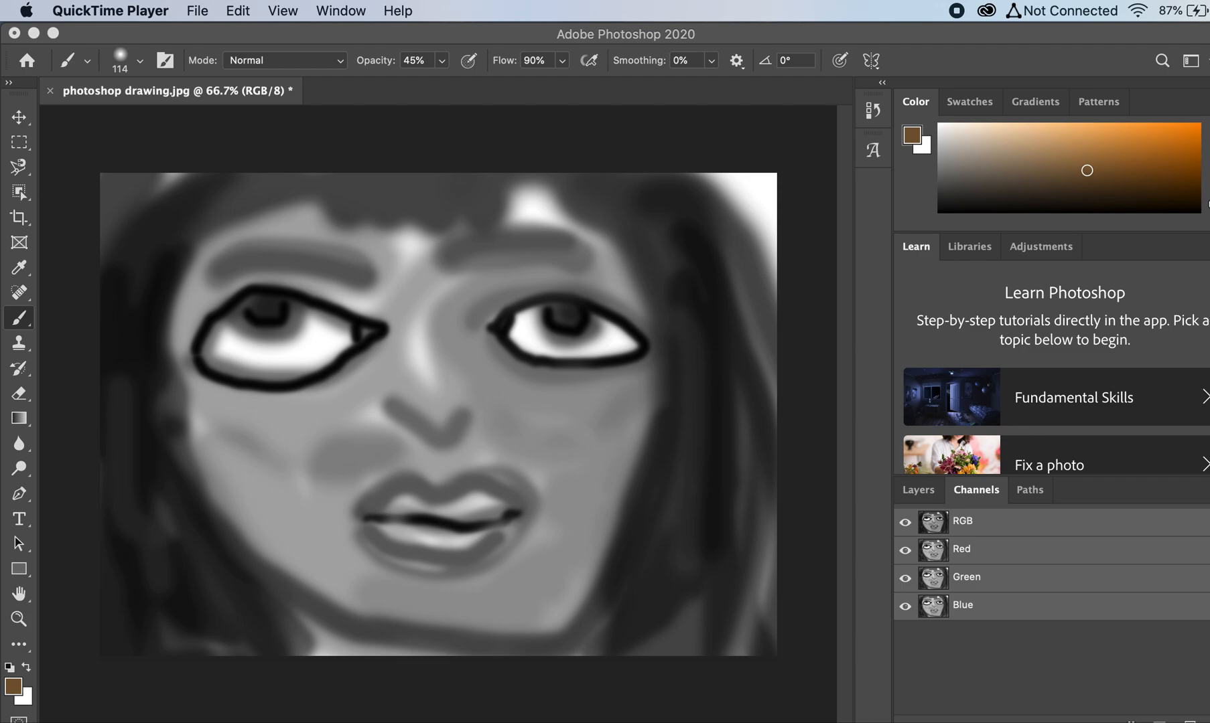
{"action": "left_click", "coordinate": [205, 11]}
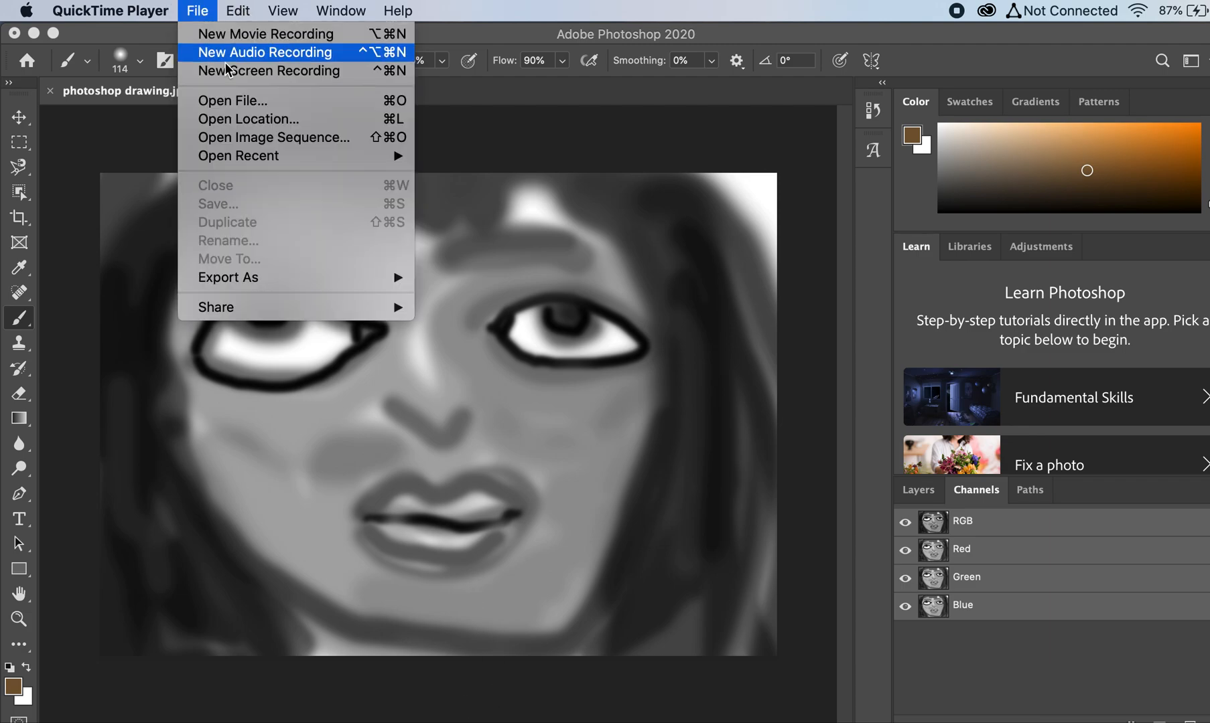
{"action": "left_click", "coordinate": [264, 73]}
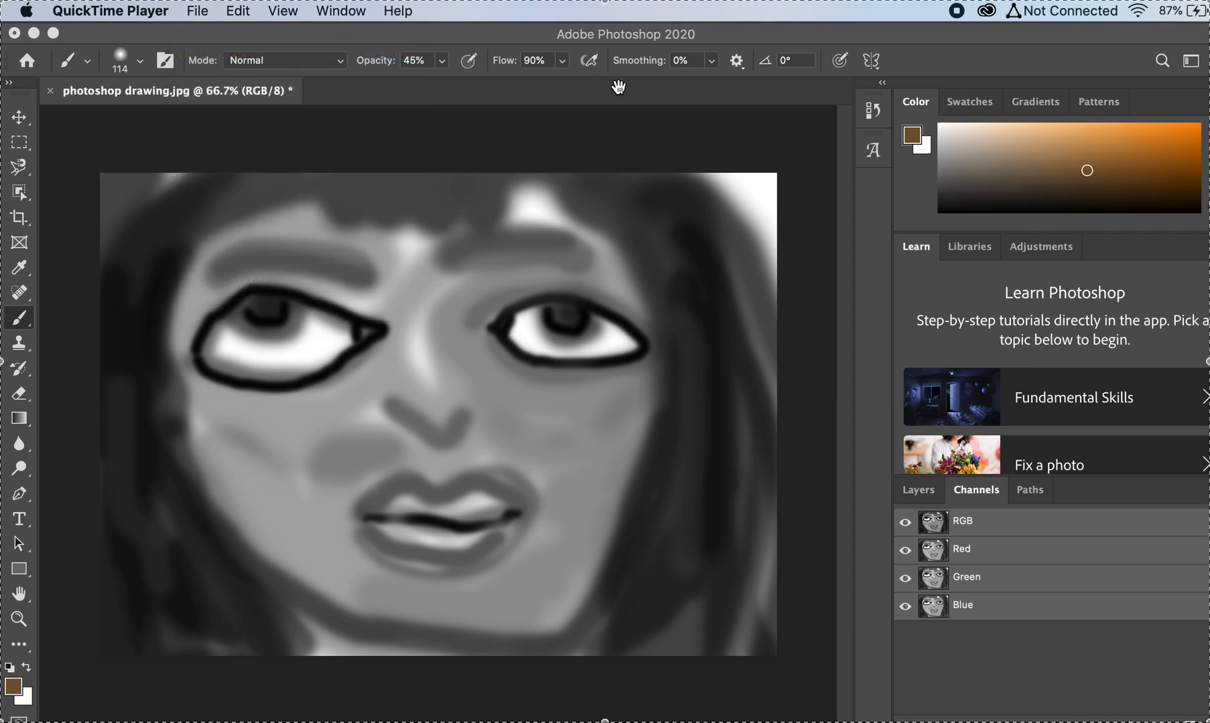